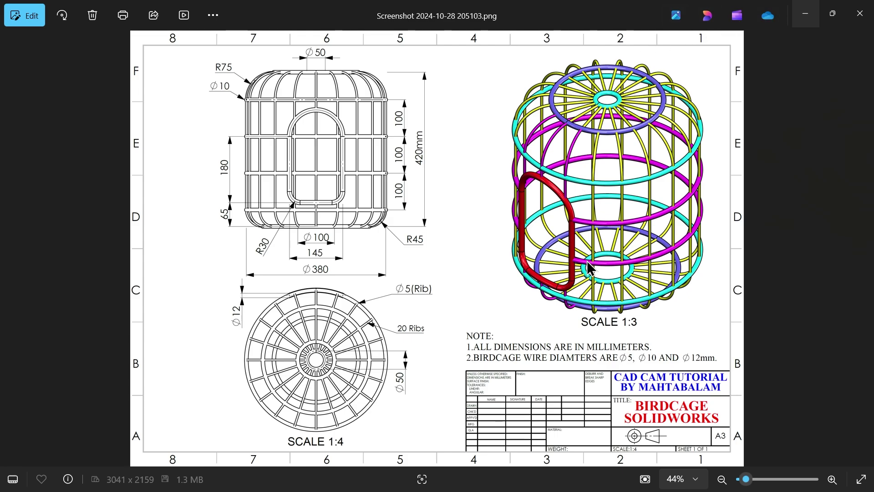
Step: Zoom into the birdcage reference drawing and pan over its top edge and front view
scroll(527, 381, up, 3)
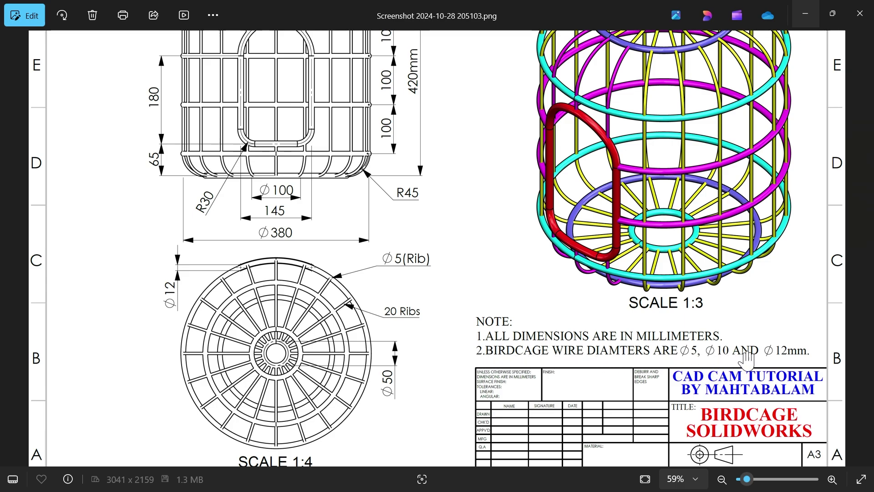
scroll(611, 310, down, 3)
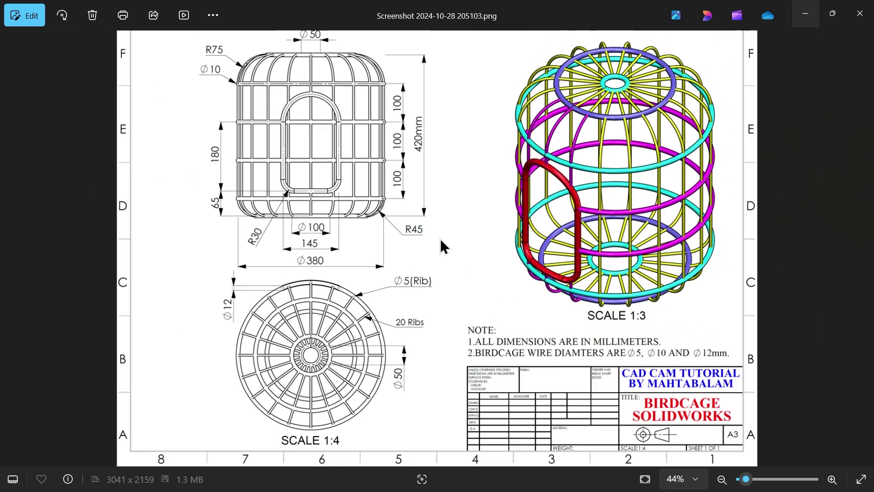
scroll(291, 262, up, 2)
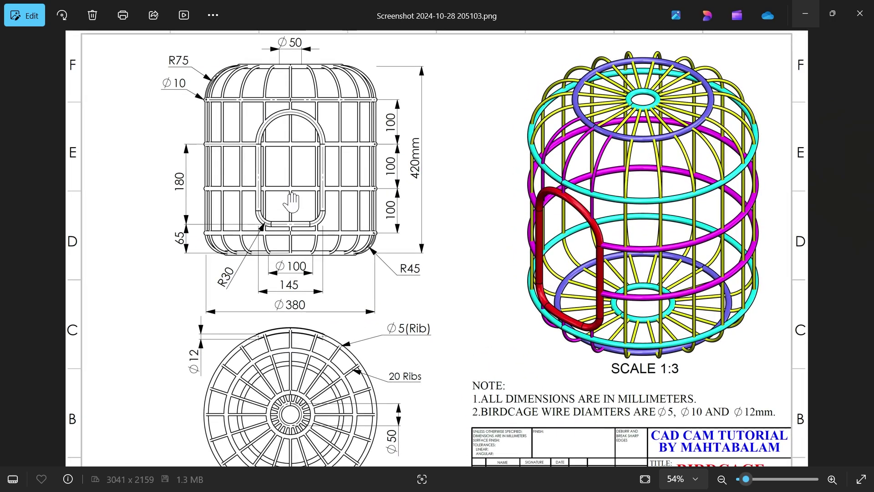
scroll(287, 152, up, 2)
mouse_move(303, 162)
mouse_down()
mouse_move(307, 222)
mouse_move(315, 240)
mouse_move(317, 199)
mouse_move(323, 257)
mouse_up()
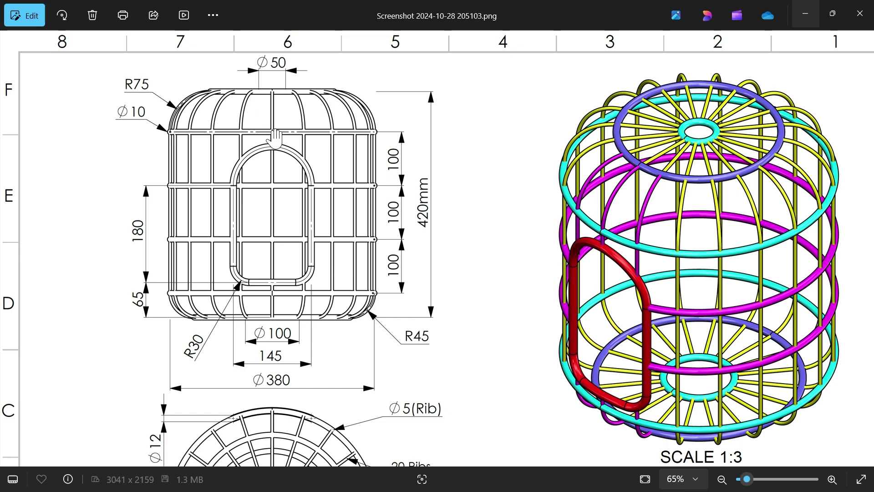
scroll(279, 165, down, 3)
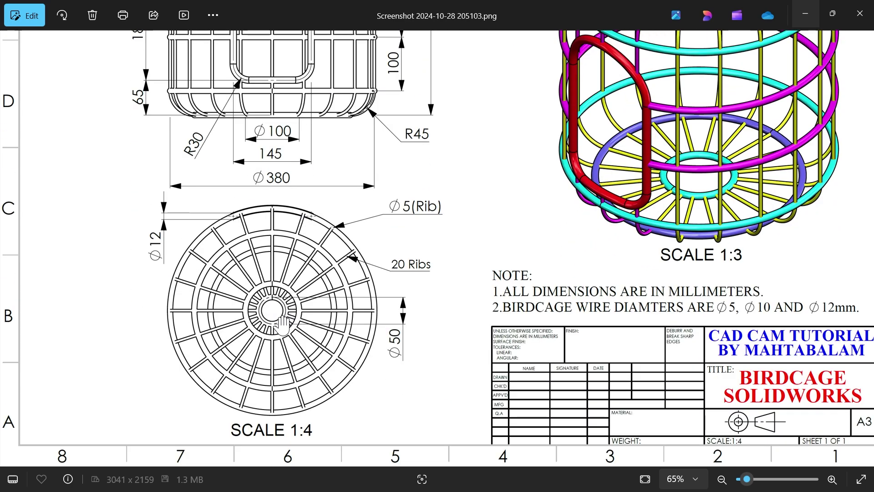
drag(303, 190, 305, 282)
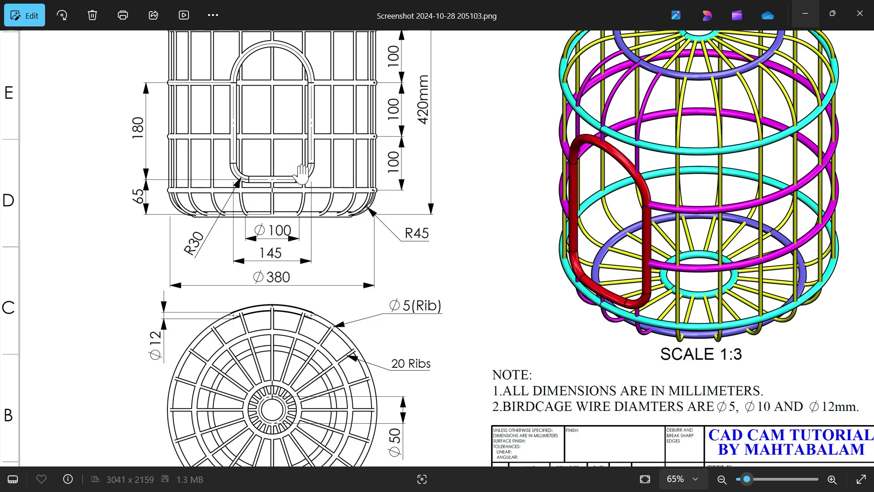
drag(338, 135, 340, 237)
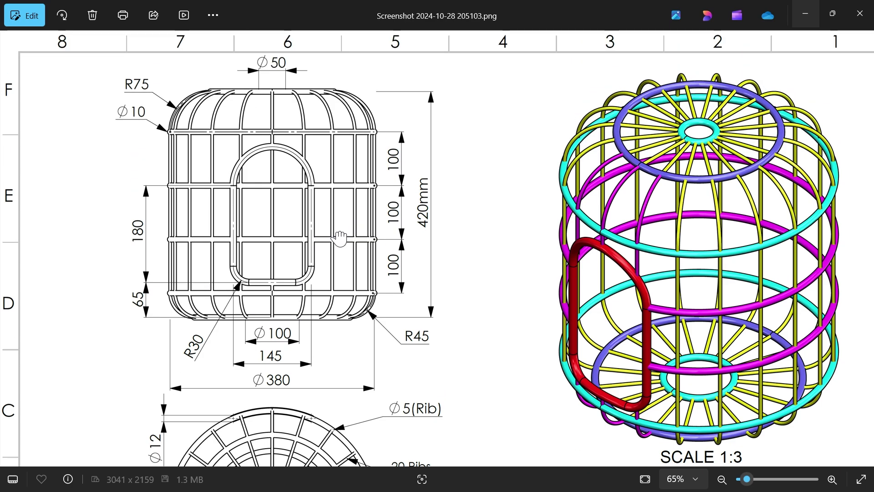
scroll(148, 93, up, 3)
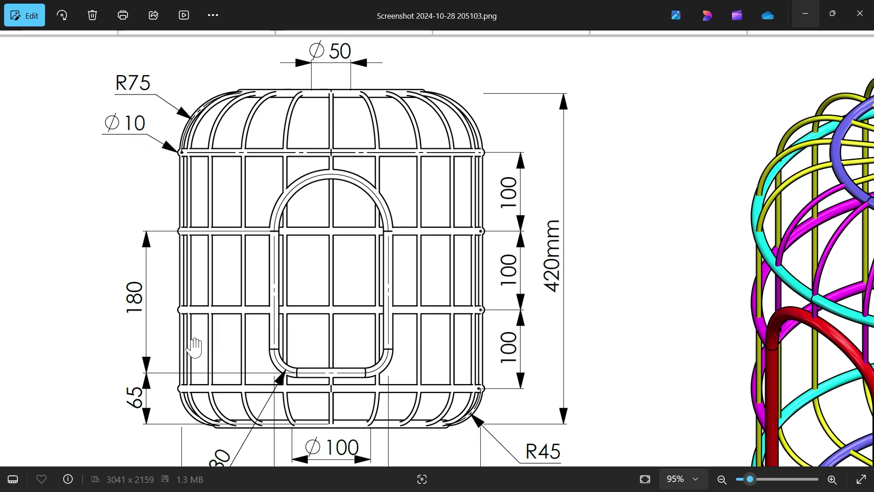
Step: Pan across the lower front view, circular rib view, notes and the 420mm side view
drag(195, 349, 189, 176)
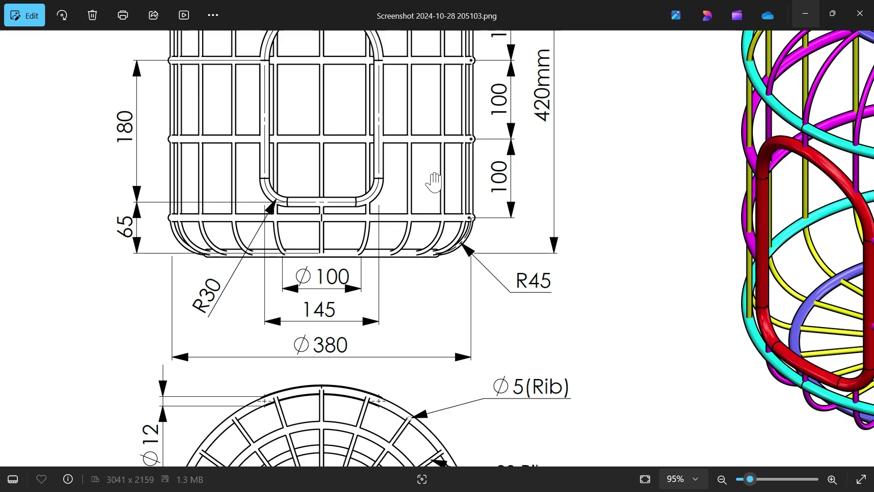
mouse_move(431, 315)
mouse_down()
mouse_move(426, 250)
mouse_move(472, 226)
mouse_up()
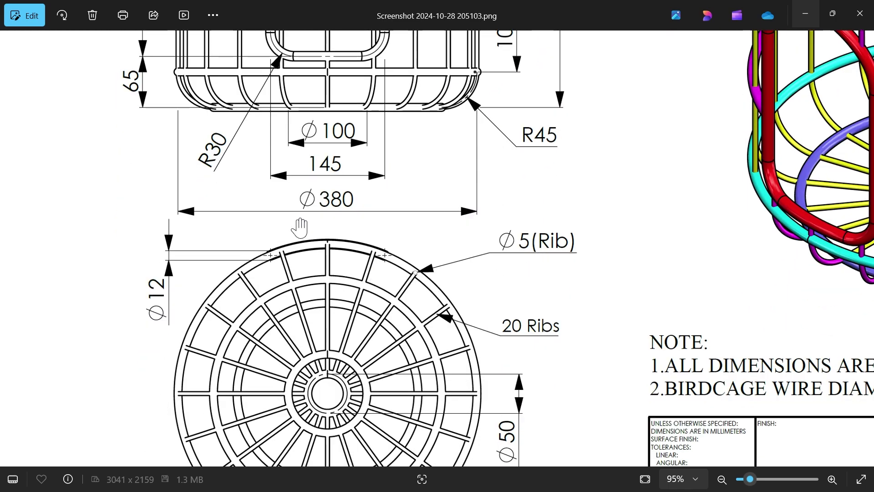
drag(368, 122, 384, 304)
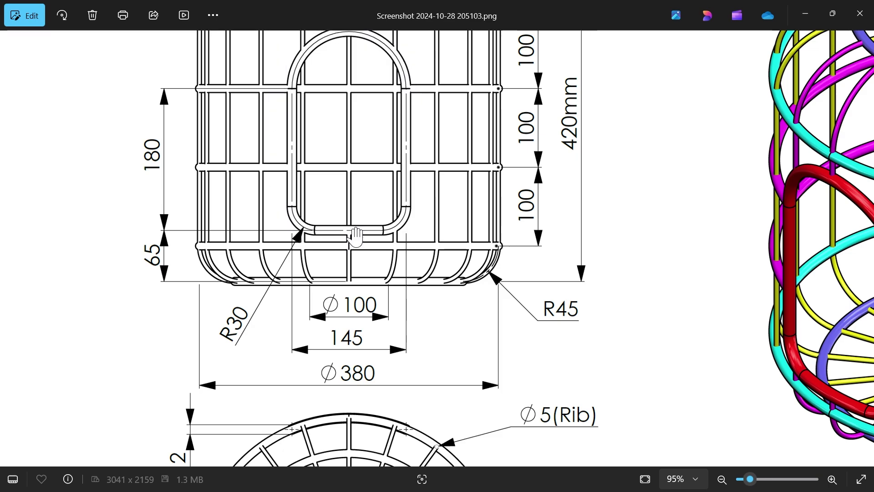
drag(335, 349, 330, 234)
scroll(324, 328, up, 3)
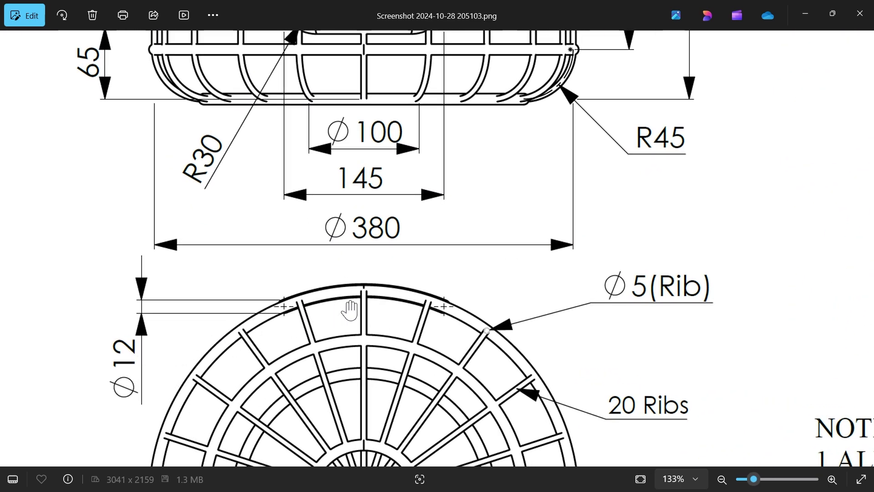
scroll(351, 311, down, 5)
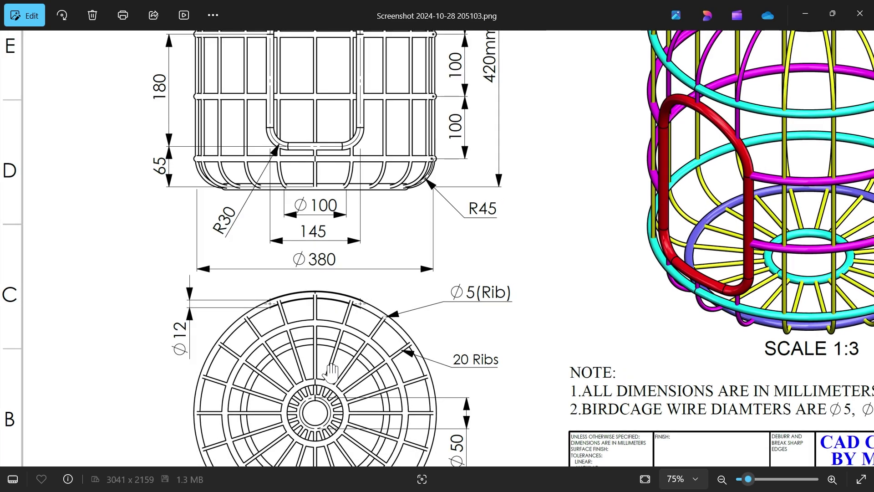
mouse_move(356, 342)
mouse_down()
mouse_move(357, 306)
mouse_move(358, 340)
mouse_up()
scroll(355, 337, down, 3)
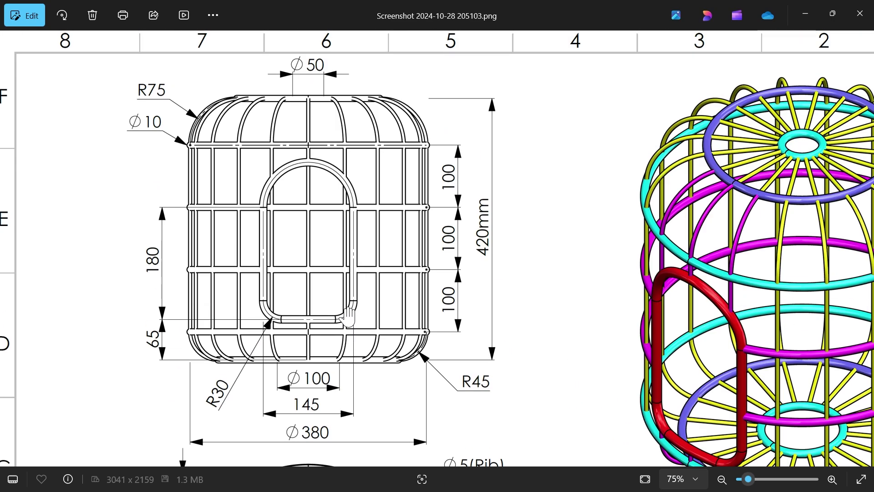
Step: Start a Front Plane sketch with horizontal and vertical centerlines from the origin
click(805, 14)
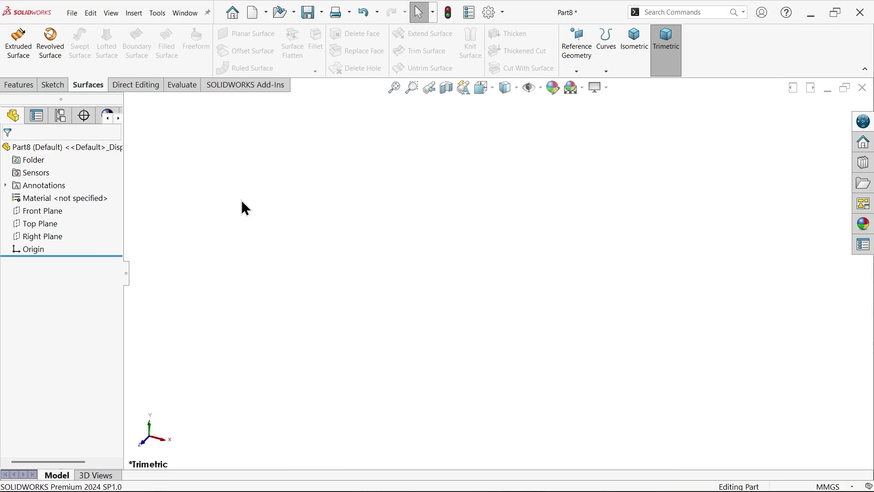
click(50, 213)
click(61, 203)
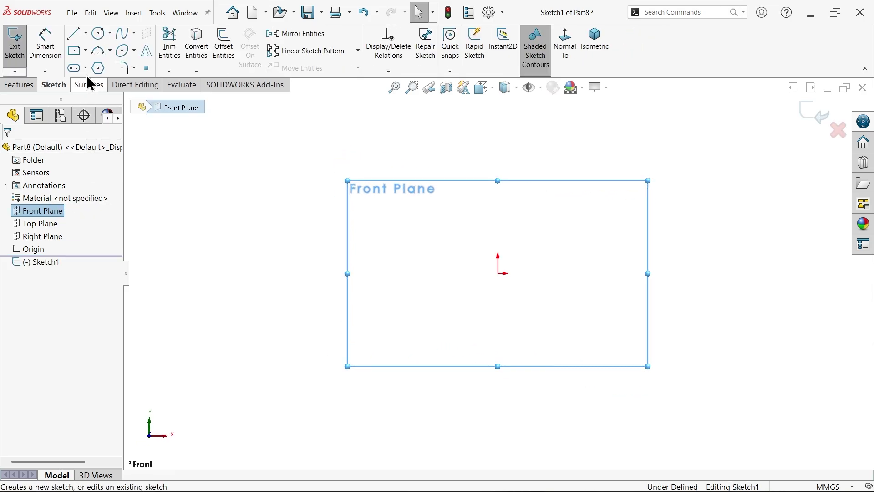
click(86, 34)
click(92, 63)
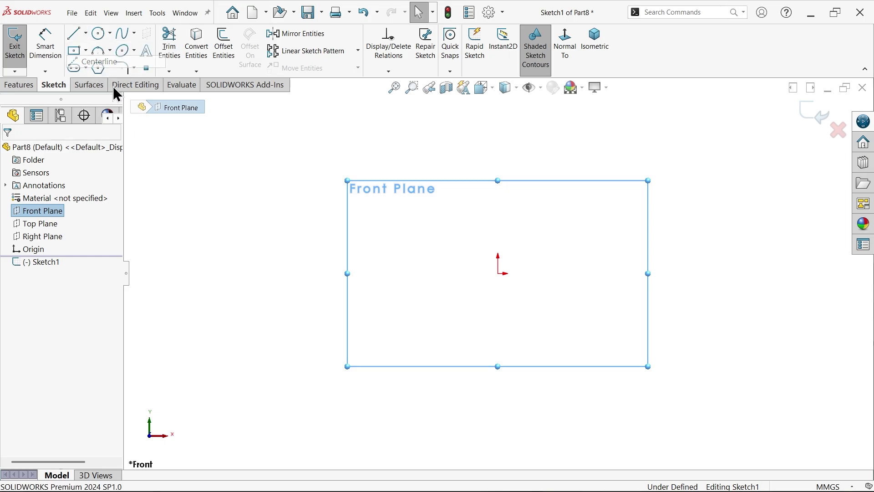
click(547, 273)
click(498, 273)
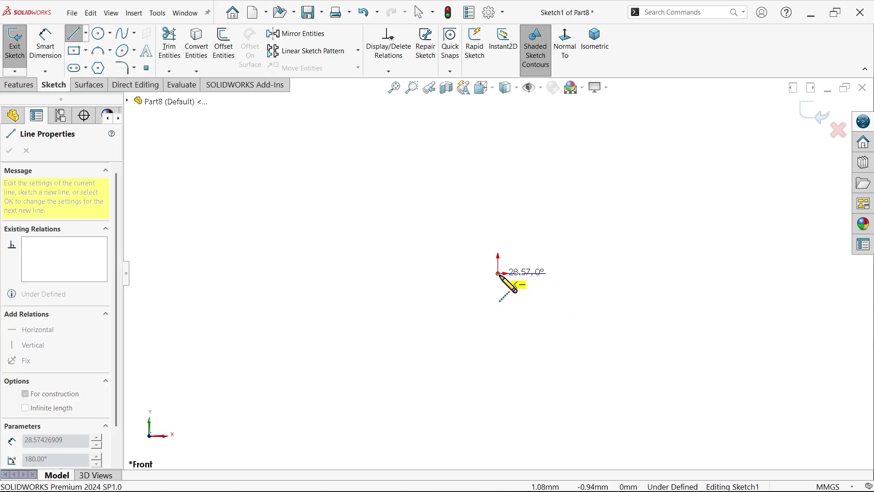
click(500, 113)
right_click(552, 134)
click(566, 141)
scroll(521, 125, down, 2)
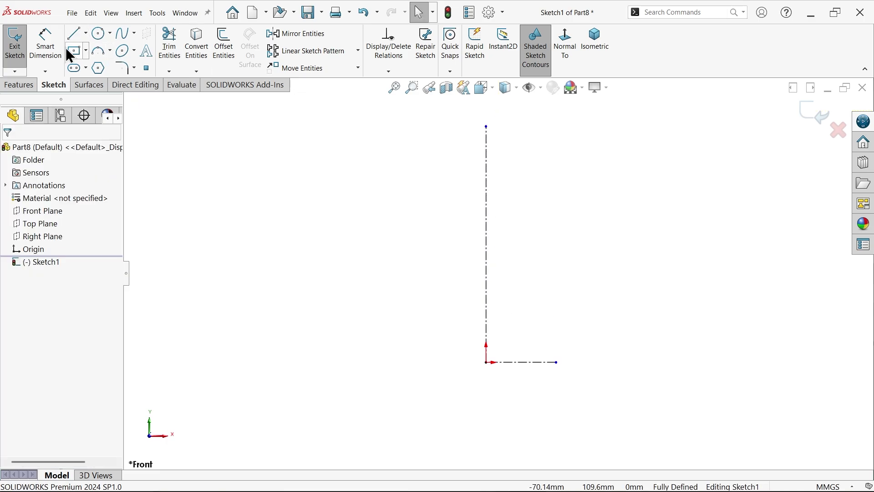
Step: Draw the three-sided profile: short top line, long vertical line, bottom line ending short of the origin
click(75, 32)
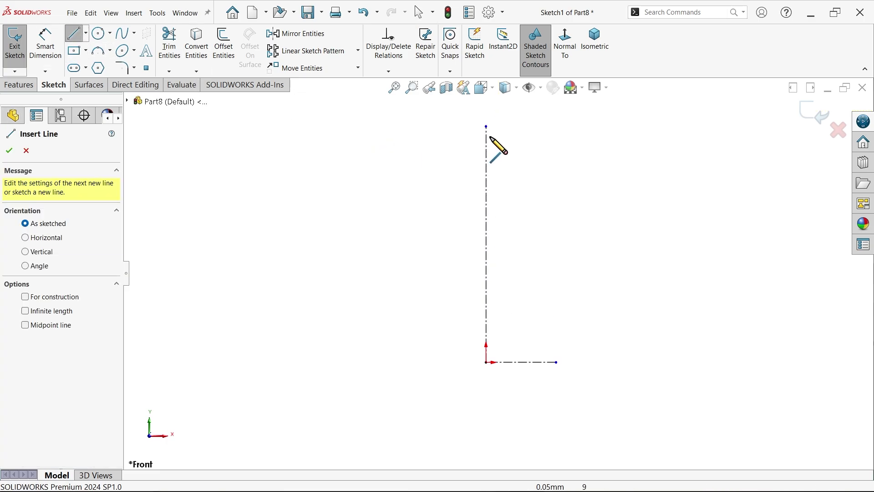
click(522, 131)
click(576, 131)
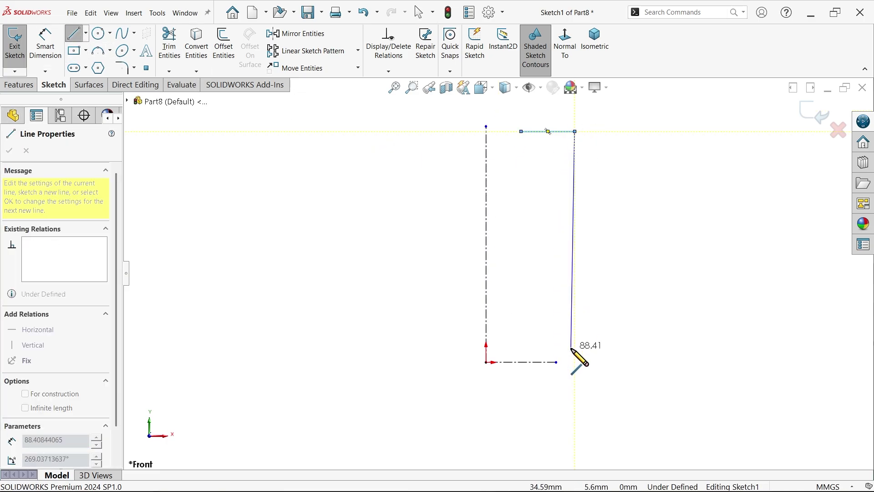
click(576, 363)
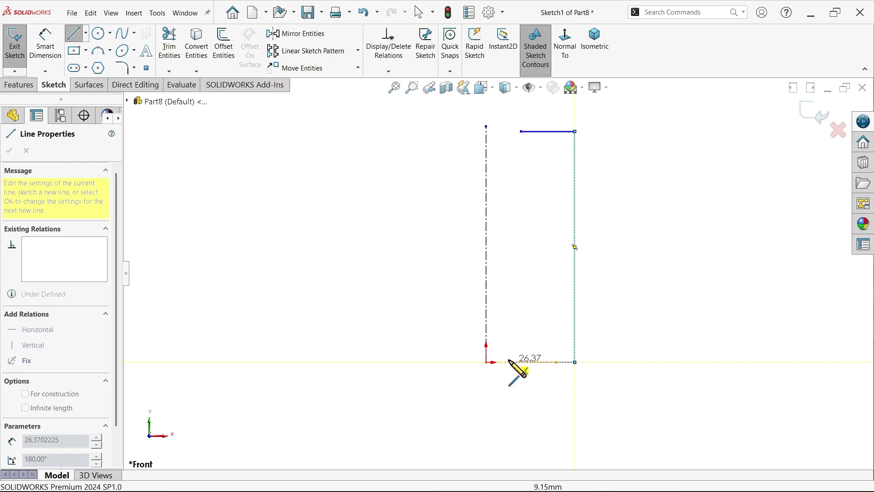
click(510, 363)
right_click(518, 315)
key(Escape)
Step: Dimension the long vertical line to a 420 mm height
click(46, 43)
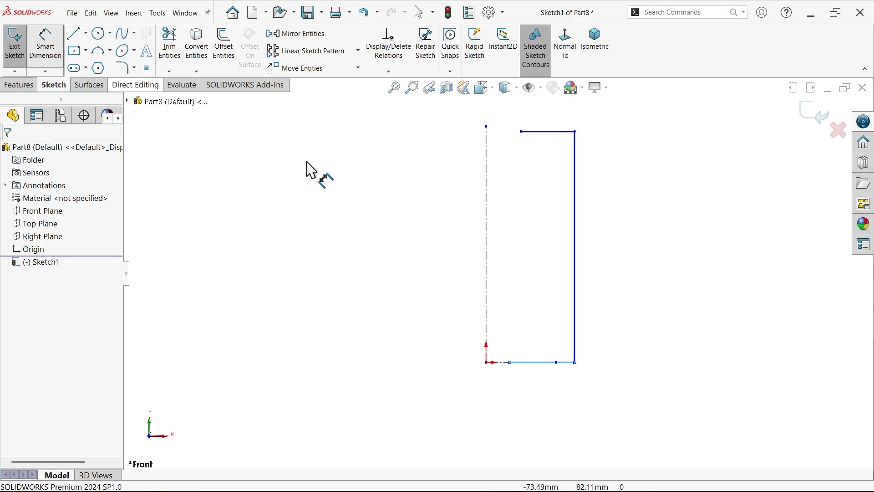
click(575, 256)
click(646, 252)
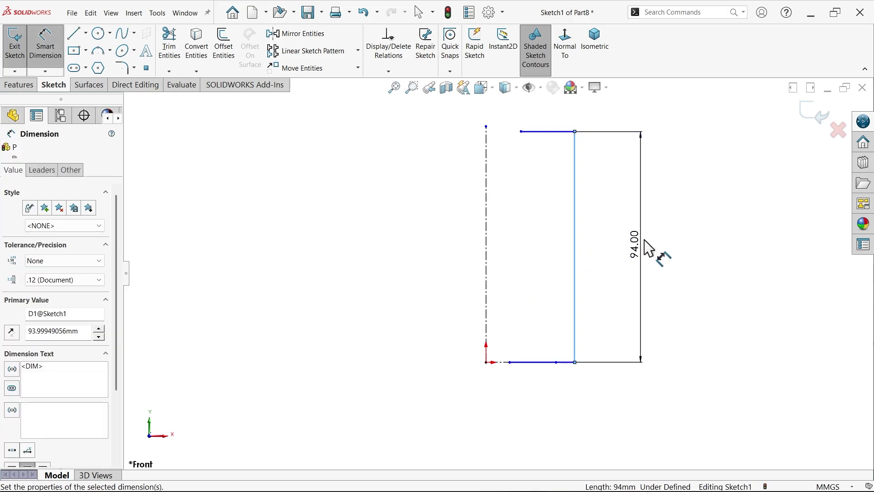
text(420)
click(587, 227)
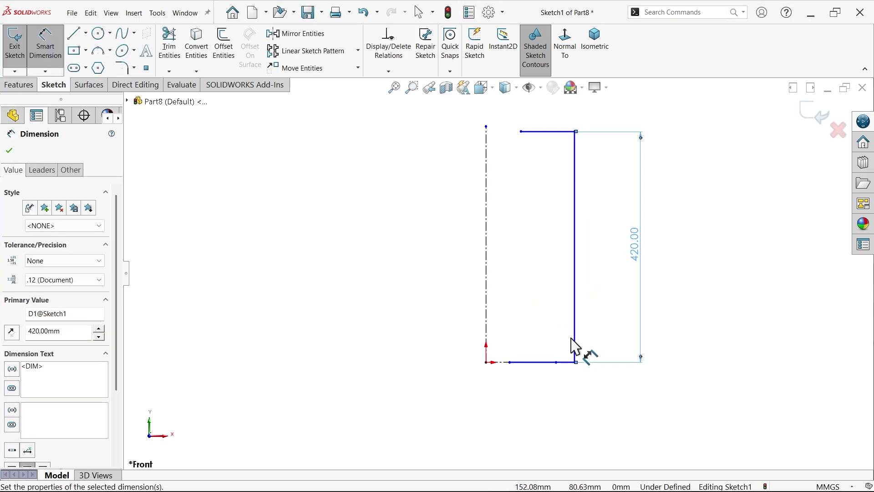
scroll(565, 364, down, 2)
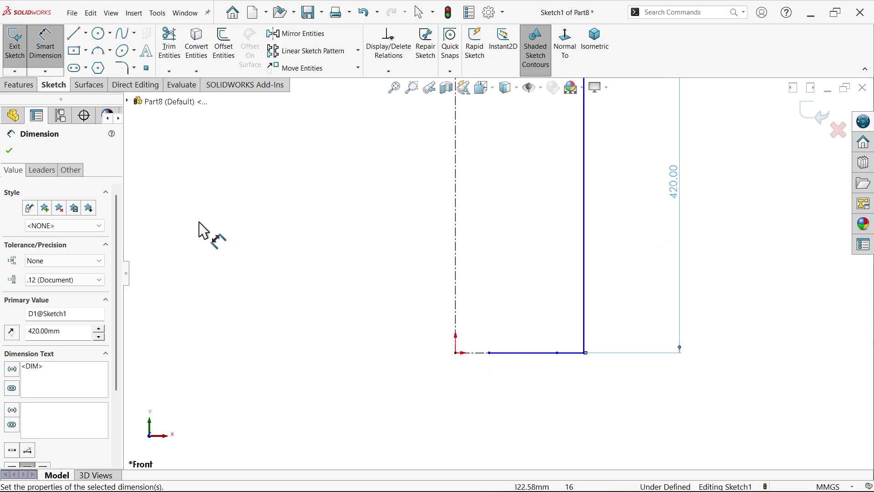
click(45, 46)
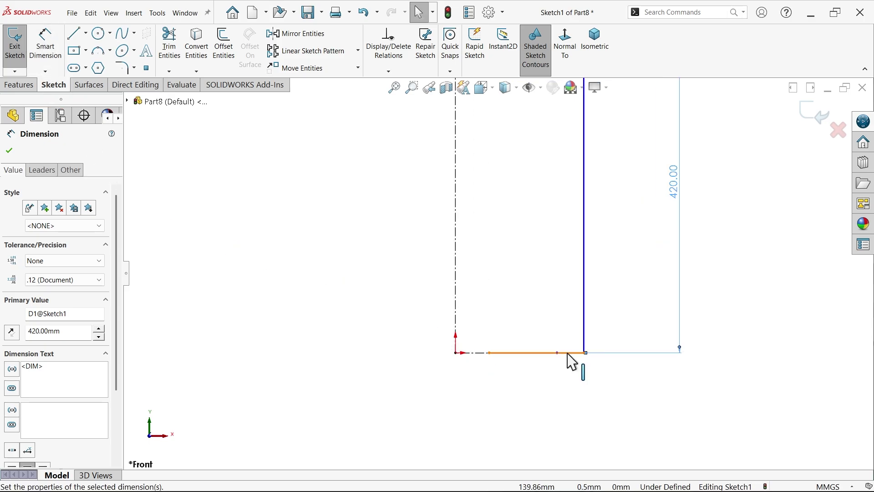
scroll(560, 363, down, 2)
Step: Set the overall width from the vertical centerline to 380
click(45, 45)
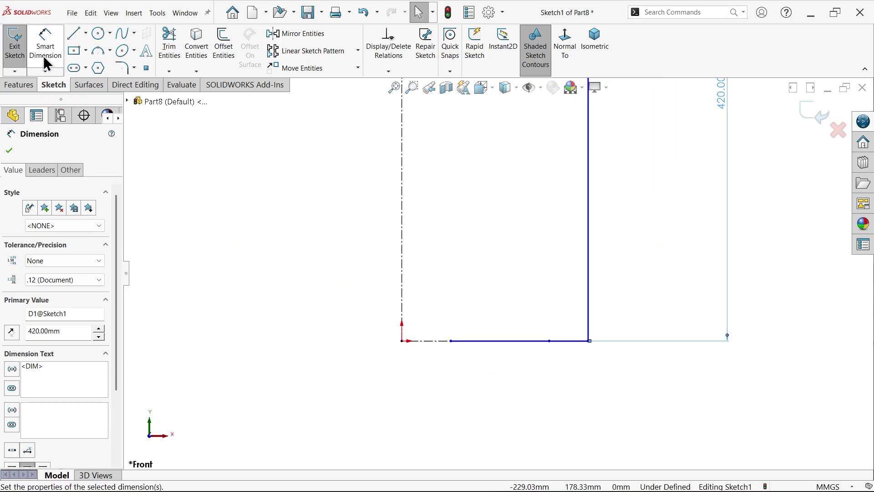
click(590, 335)
click(403, 288)
scroll(398, 328, up, 2)
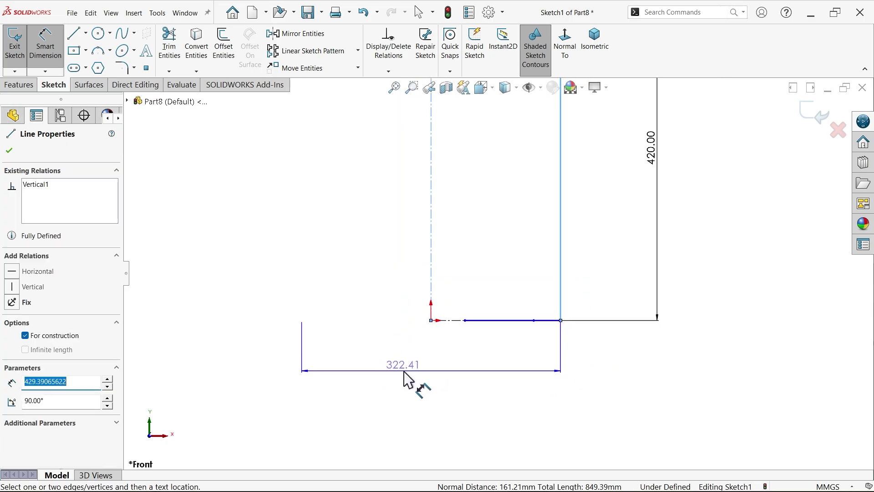
click(410, 380)
text(38)
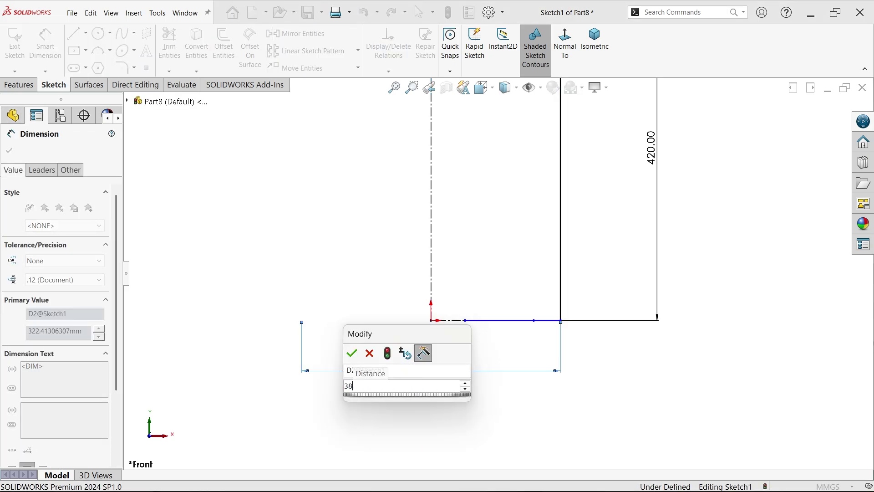
text(0)
click(352, 353)
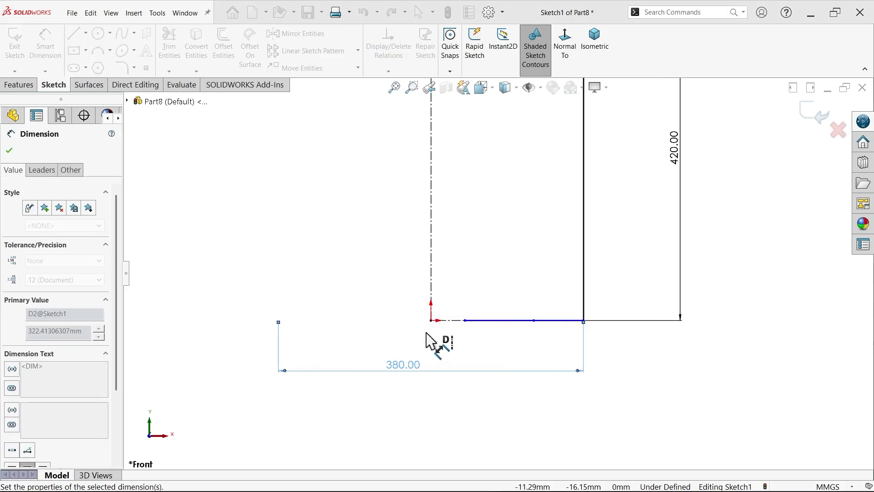
Step: Dimension the bottom opening to 100 and the top opening to 50
click(465, 321)
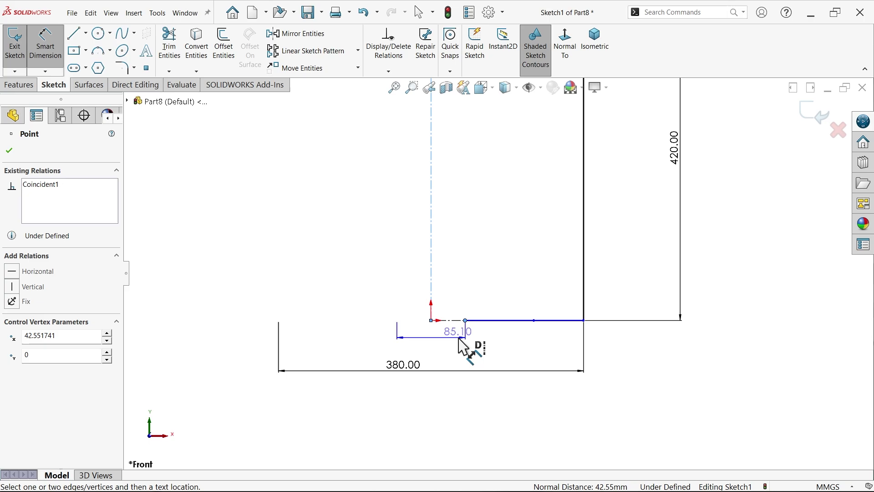
click(435, 352)
text(10)
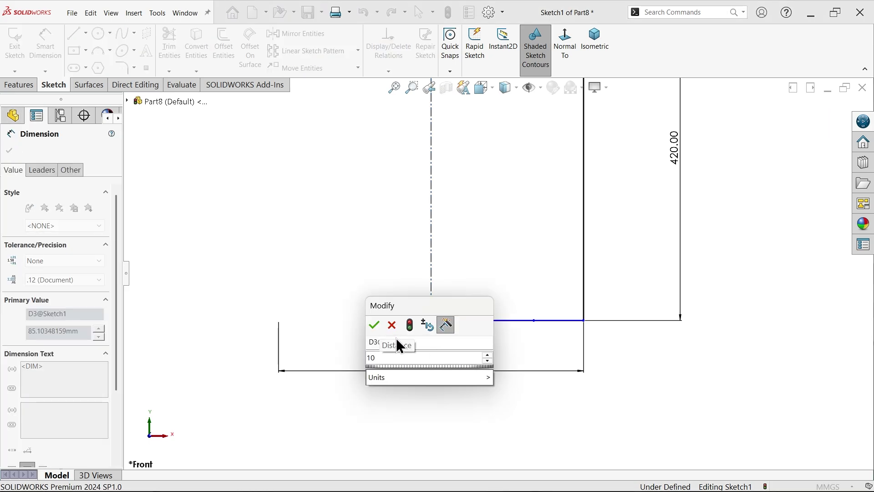
text(0)
click(375, 325)
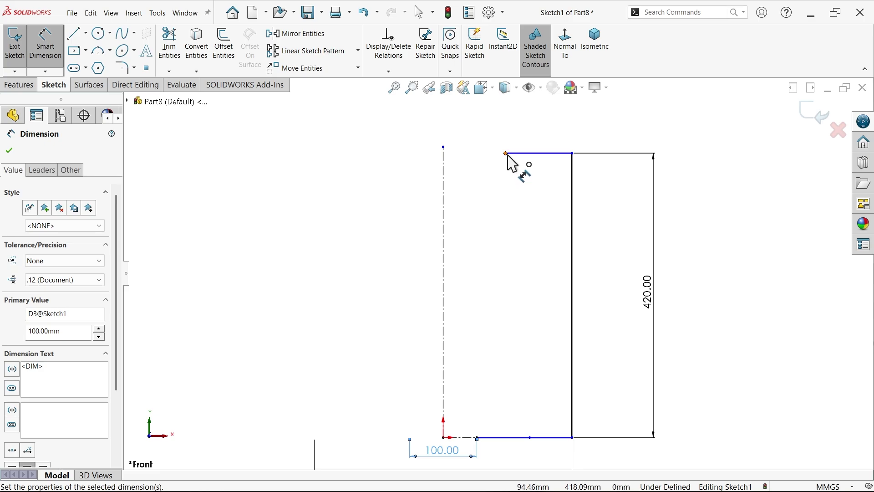
click(507, 155)
click(458, 126)
text(50)
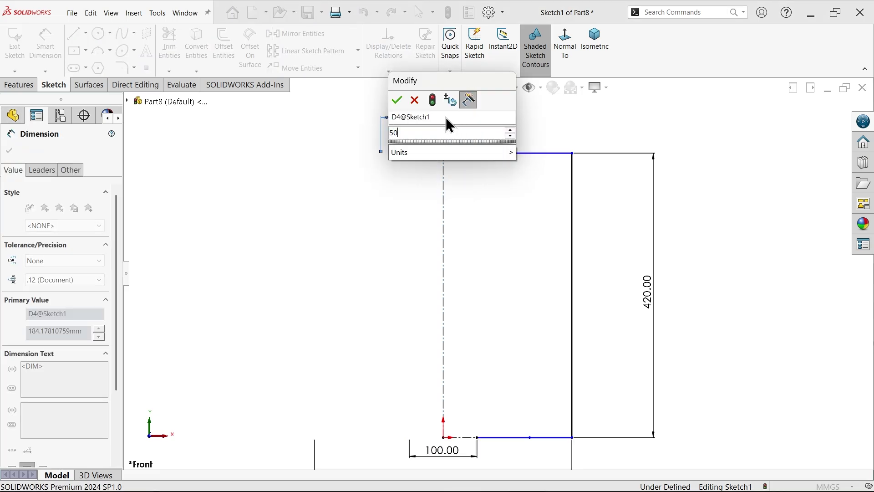
click(397, 100)
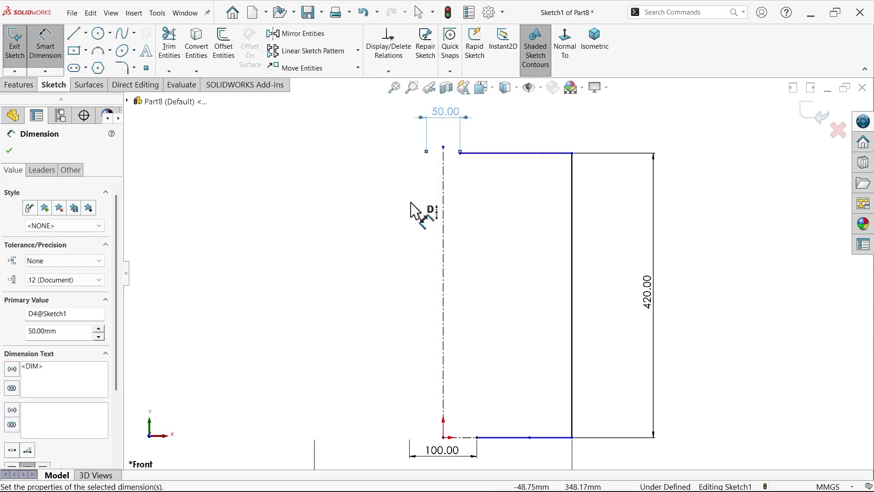
Step: Test whether the bottom line's inner endpoint can still move
click(9, 150)
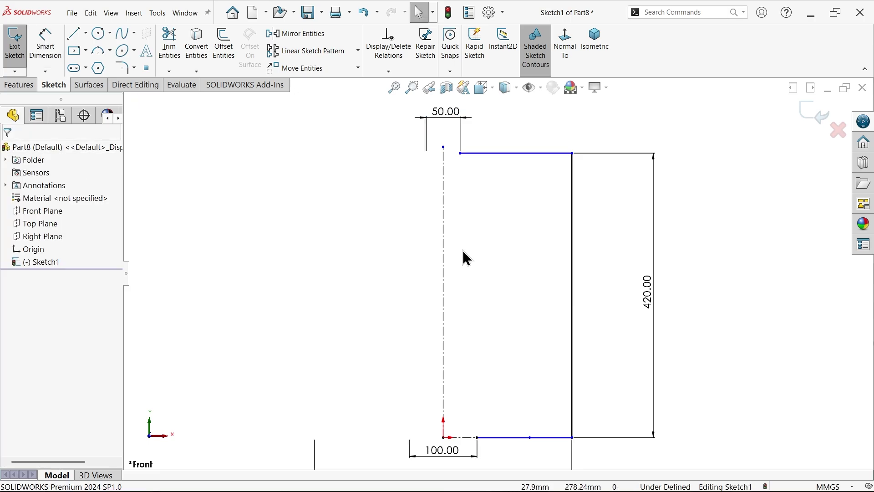
click(520, 155)
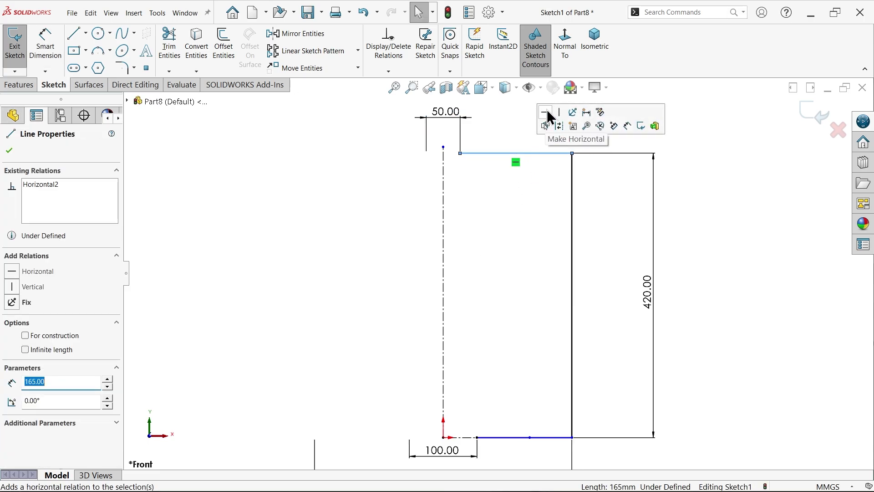
click(515, 294)
scroll(492, 437, down, 3)
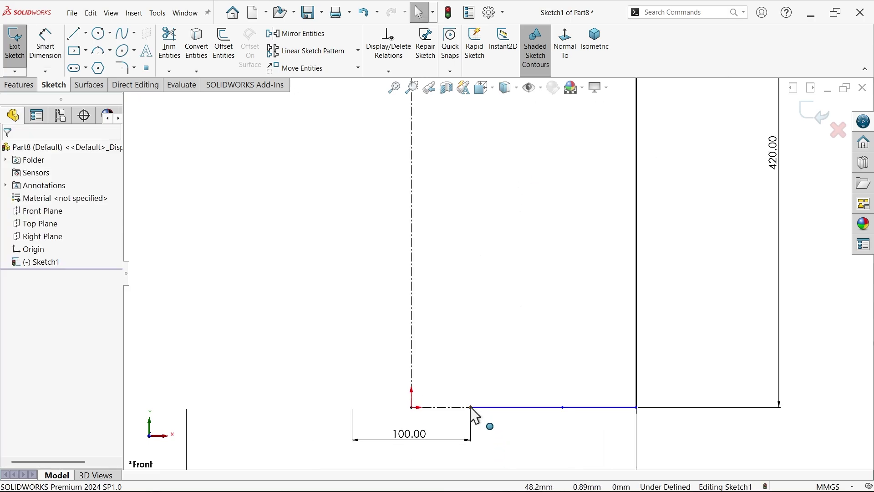
click(472, 405)
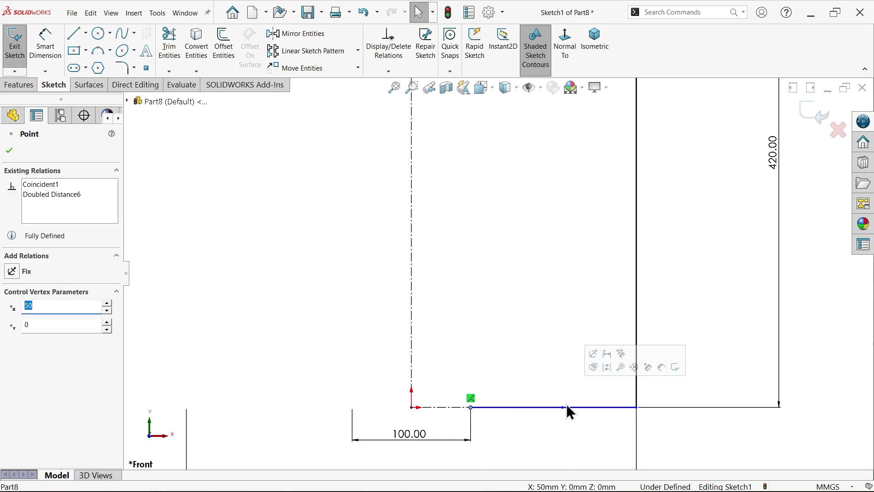
drag(473, 407, 457, 408)
key(Escape)
Step: Make the bottom line horizontal so the sketch becomes fully defined
scroll(566, 367, up, 2)
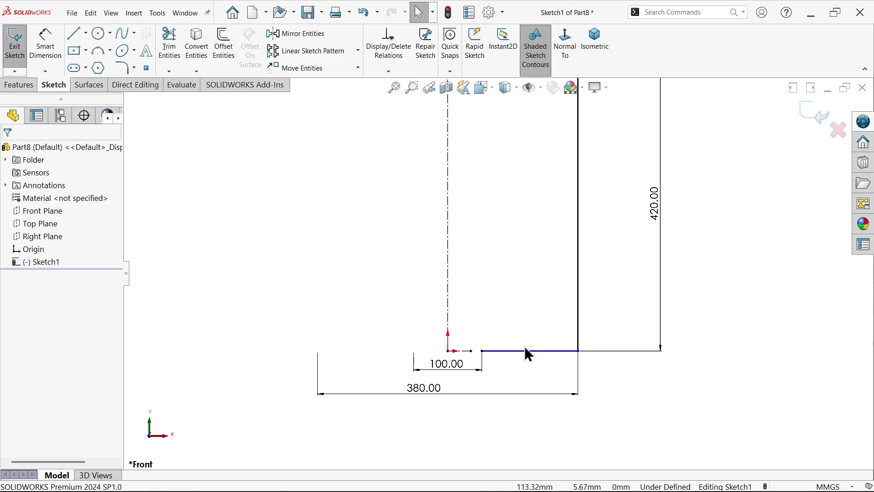
click(483, 351)
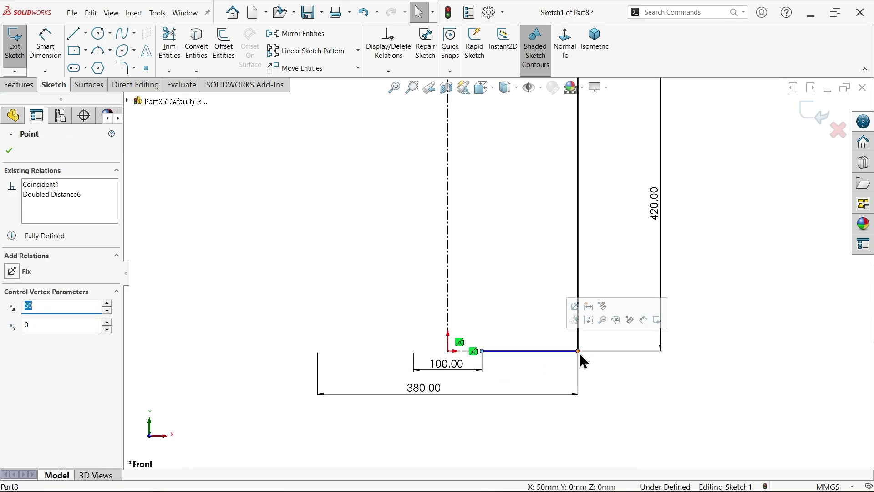
drag(580, 353, 582, 380)
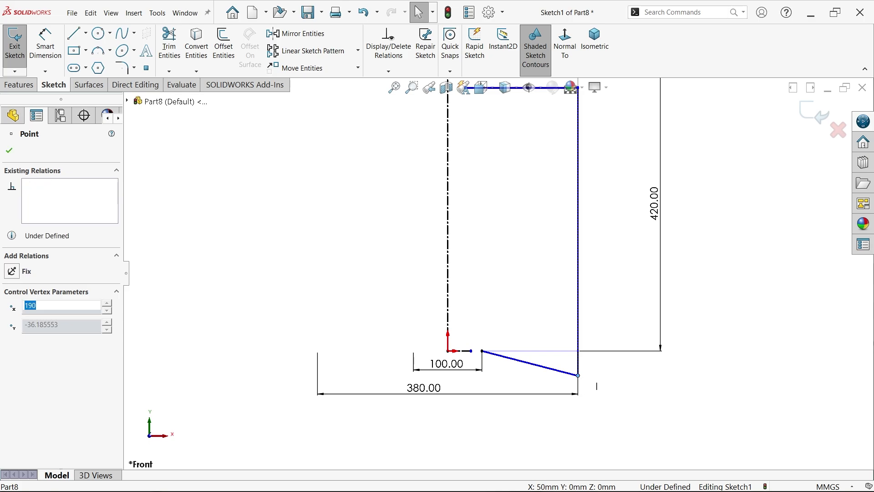
click(538, 371)
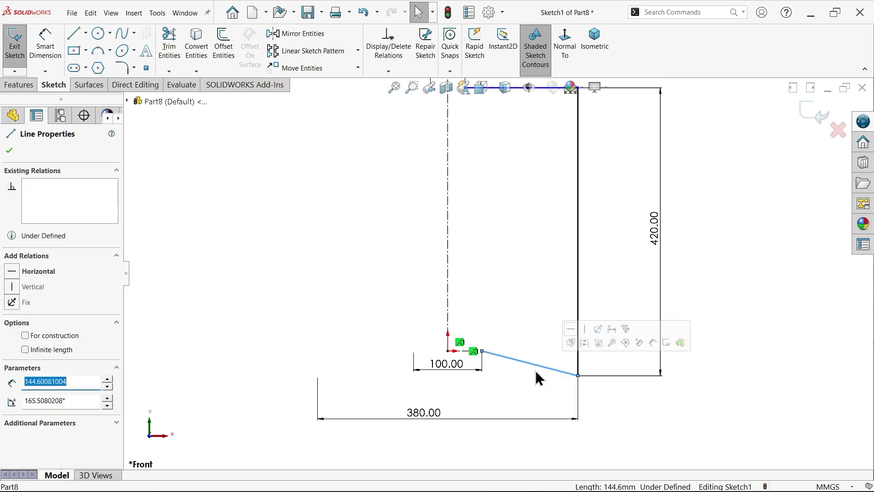
click(571, 329)
click(523, 300)
scroll(492, 277, up, 2)
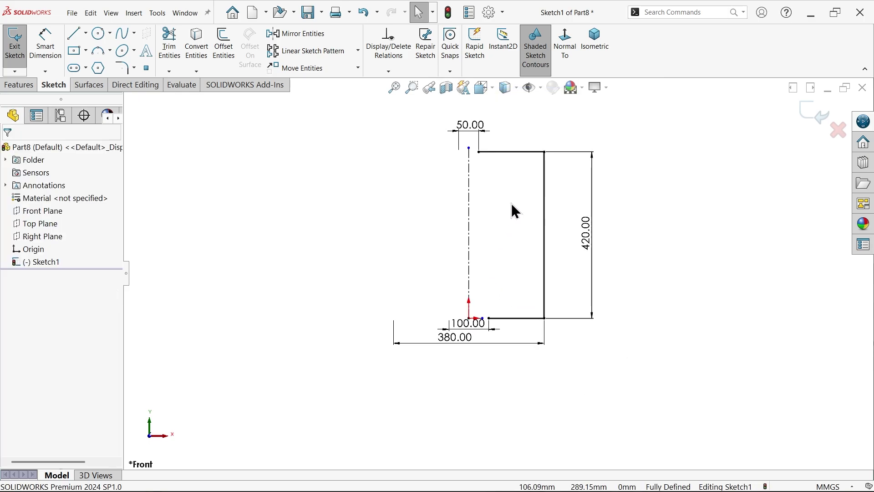
scroll(513, 196, down, 1)
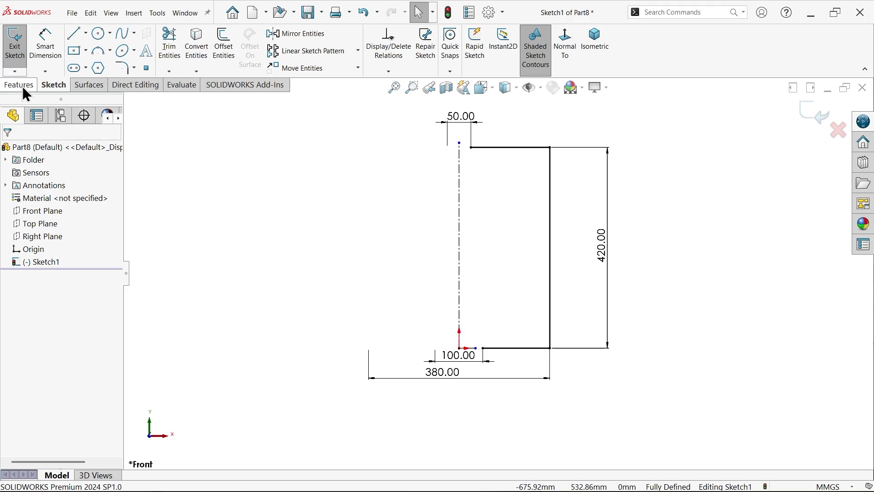
Step: Revolve the profile as a surface, Blind 360°, around the vertical centerline
click(90, 84)
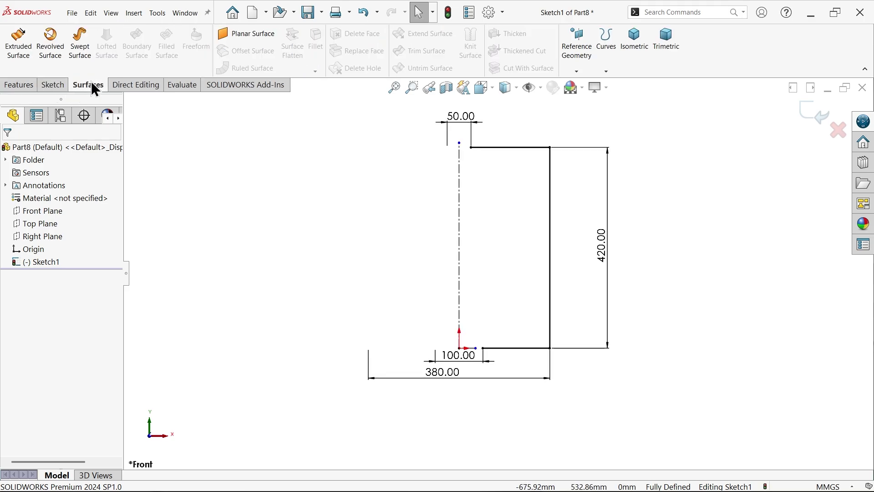
click(50, 51)
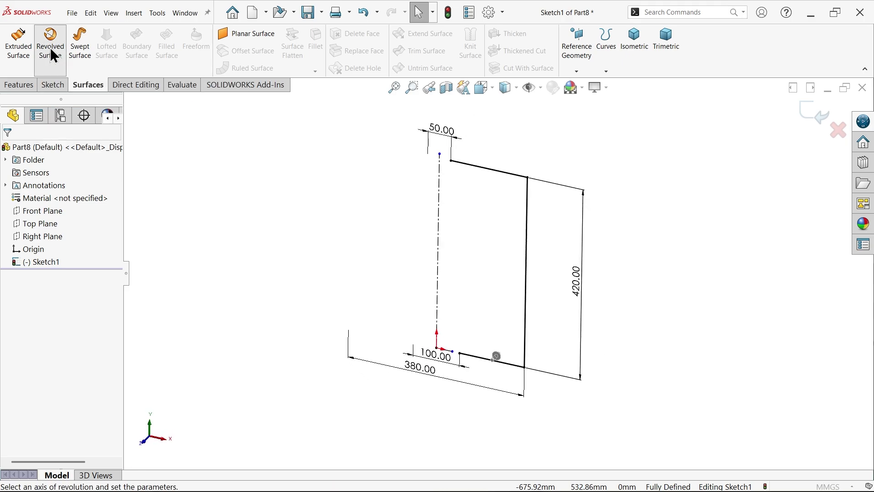
scroll(462, 256, down, 2)
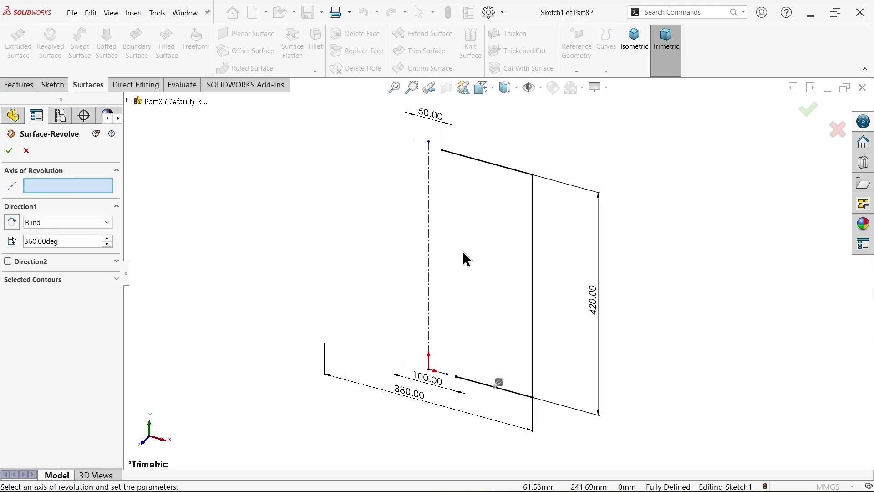
click(424, 141)
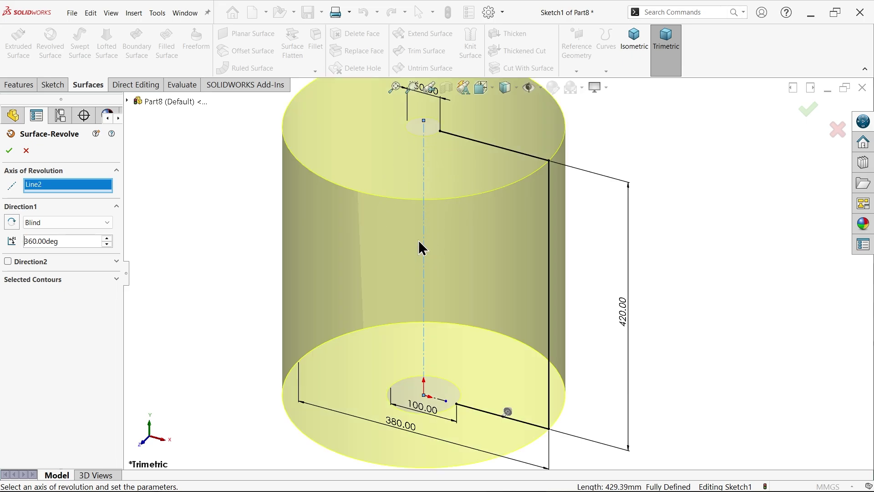
click(45, 223)
click(45, 224)
click(12, 223)
click(12, 223)
double_click(63, 242)
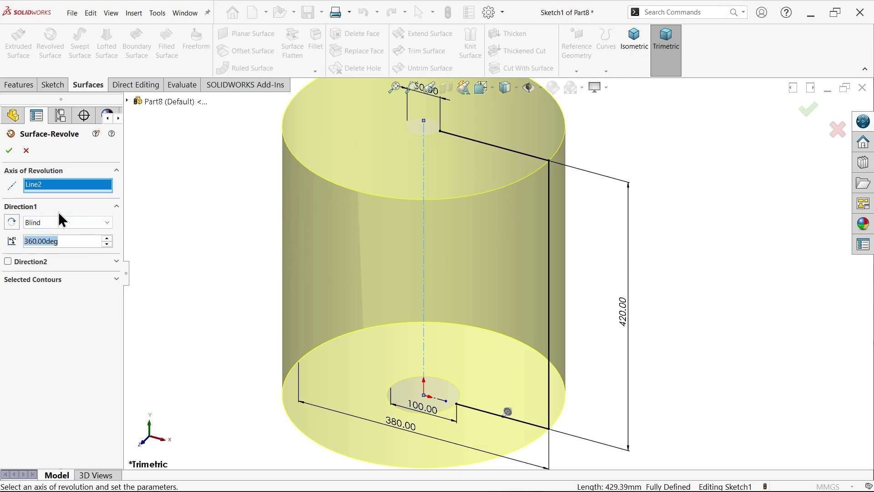
click(10, 151)
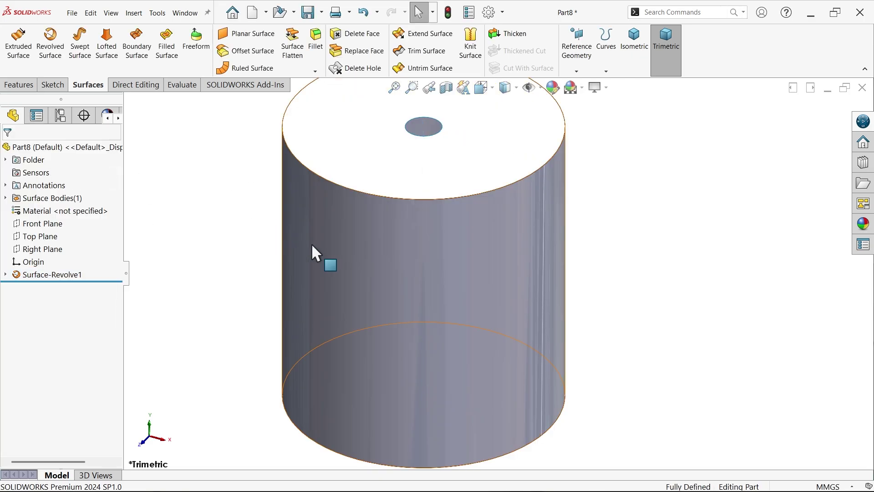
Step: Turn off RealView Graphics so the cylinder shows plain smooth shading
click(608, 86)
click(610, 103)
scroll(547, 199, up, 2)
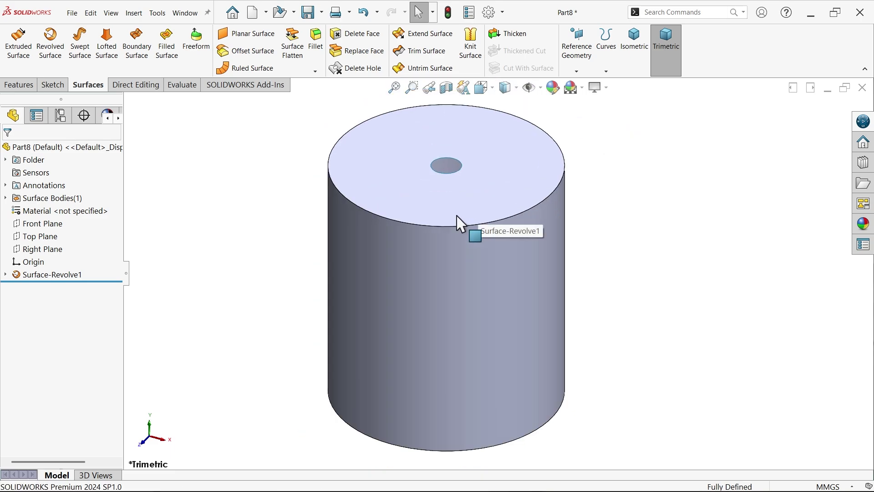
Step: Zoom to the drawing's upper-left corner to read the R75 corners, Ø50 opening and R45 base
key(alt+Tab)
scroll(348, 303, up, 5)
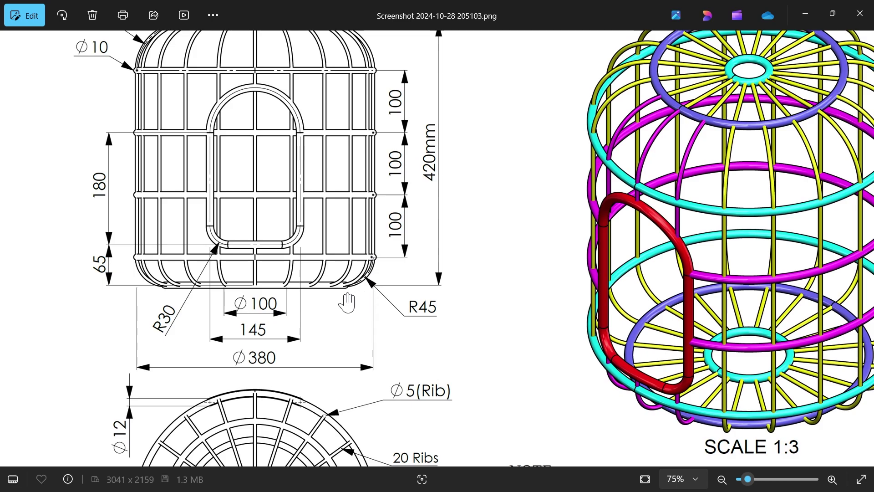
drag(245, 163, 296, 242)
scroll(182, 114, up, 3)
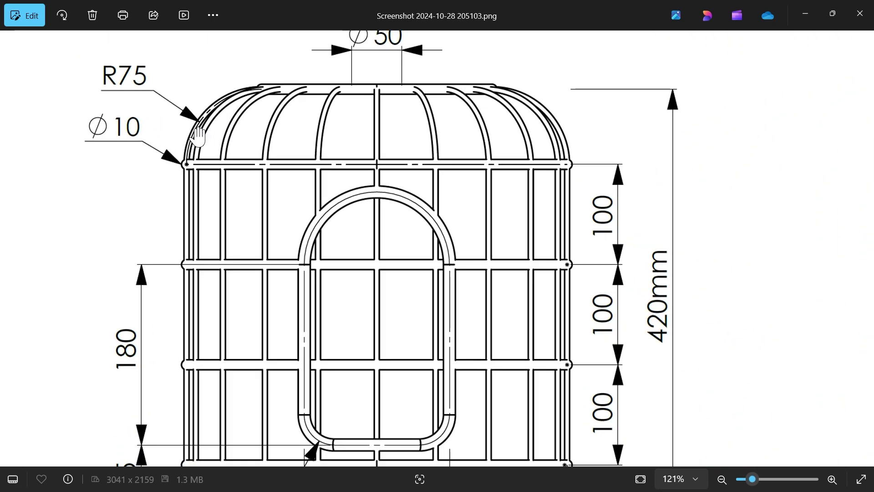
scroll(208, 145, down, 4)
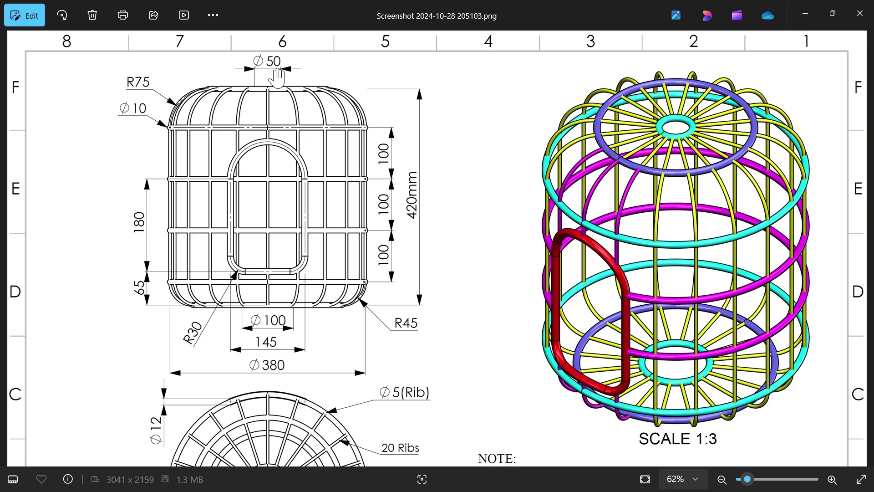
Step: Add a multi-radius fillet: 75 mm on the top rim and 45 mm on the bottom rim
click(806, 13)
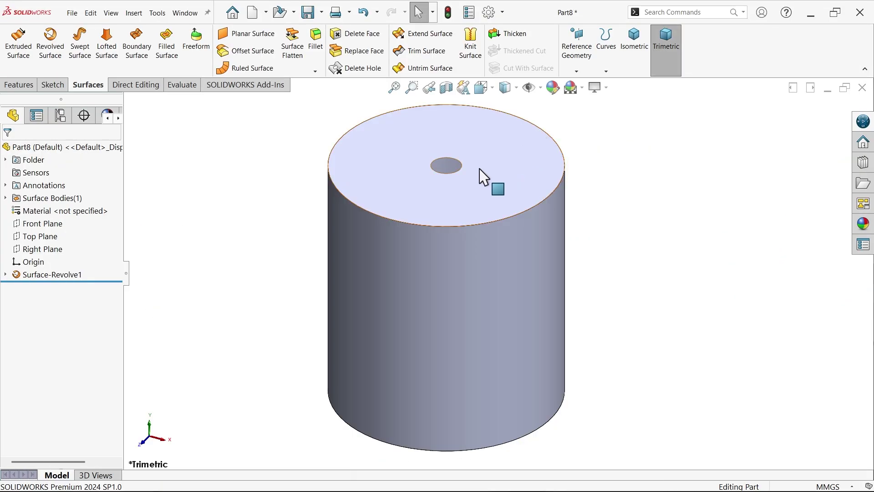
click(317, 42)
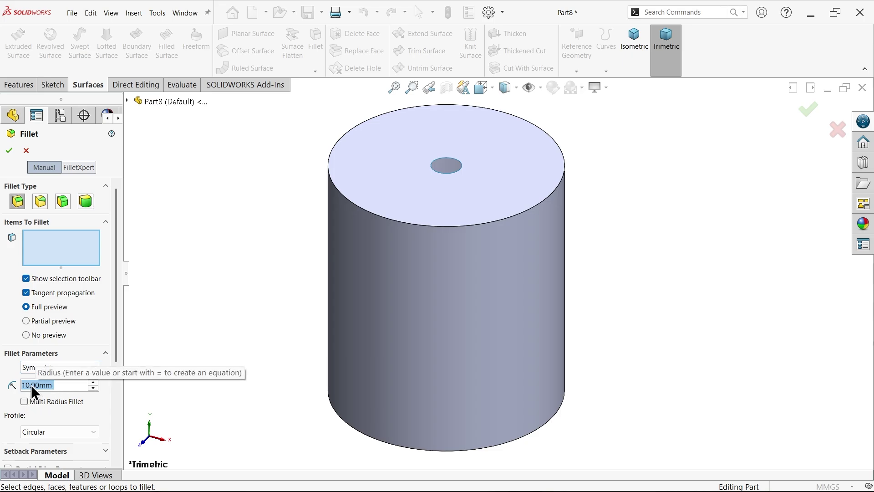
text(45)
key(Return)
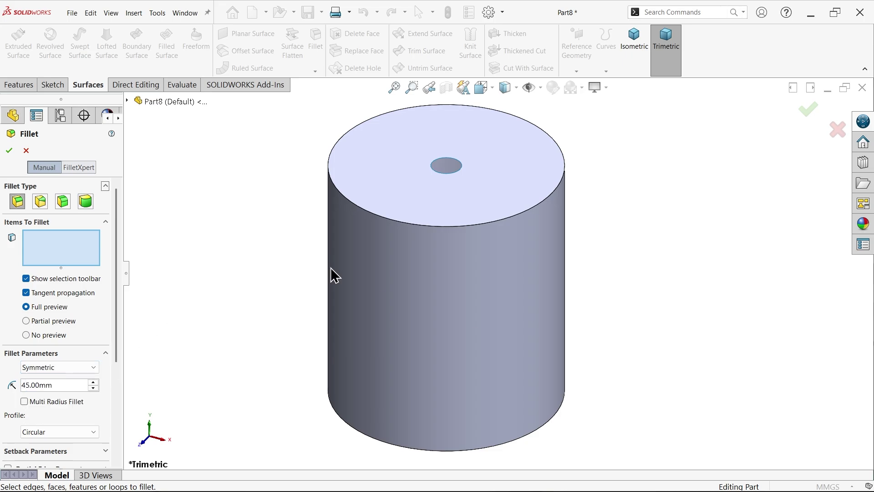
click(459, 227)
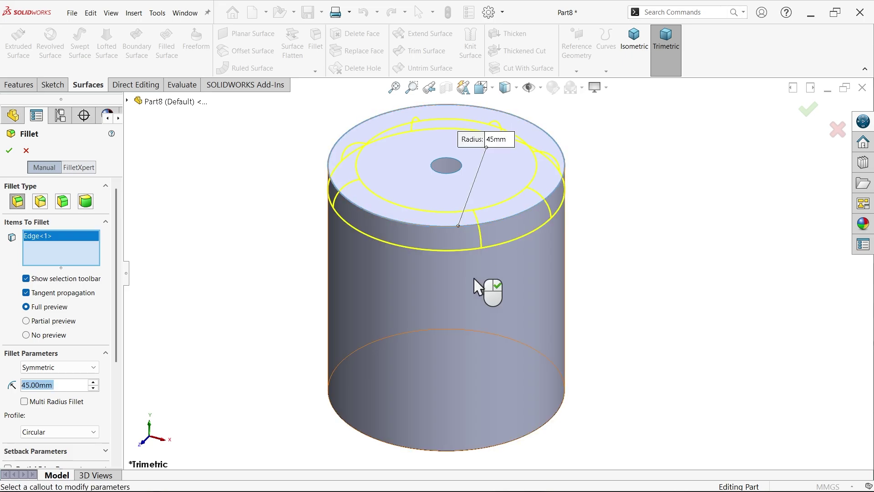
click(556, 415)
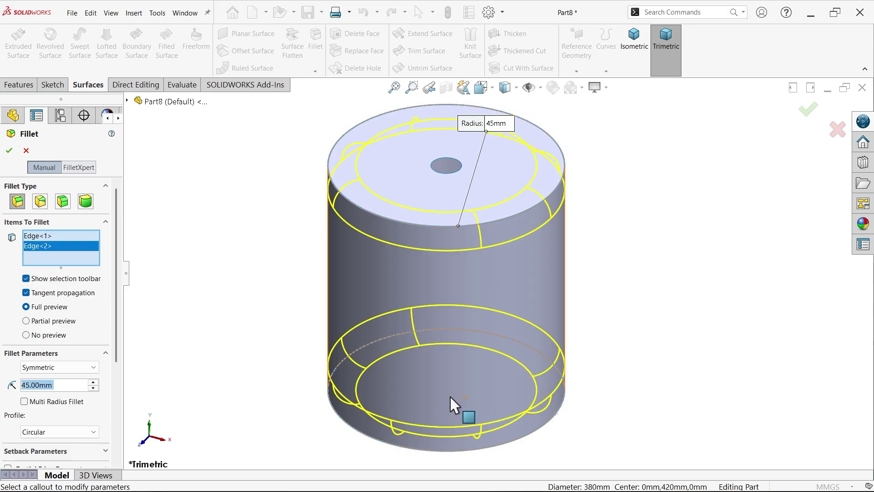
click(34, 403)
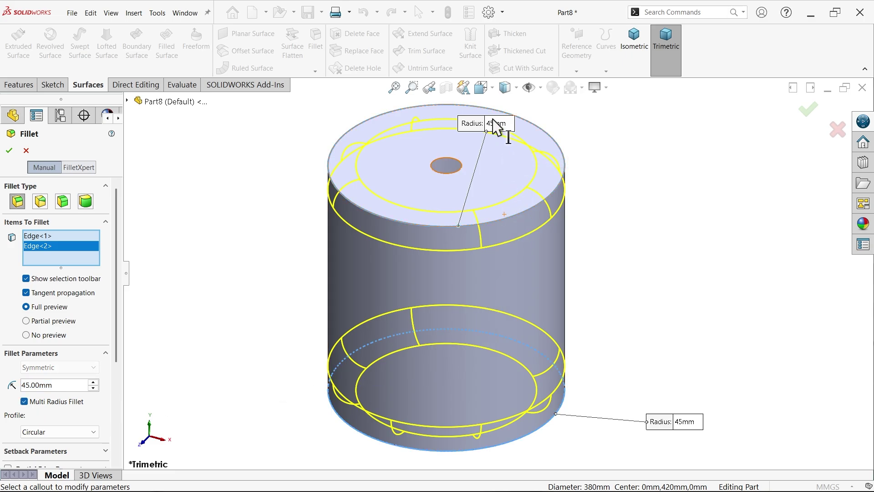
drag(497, 126, 668, 172)
click(668, 164)
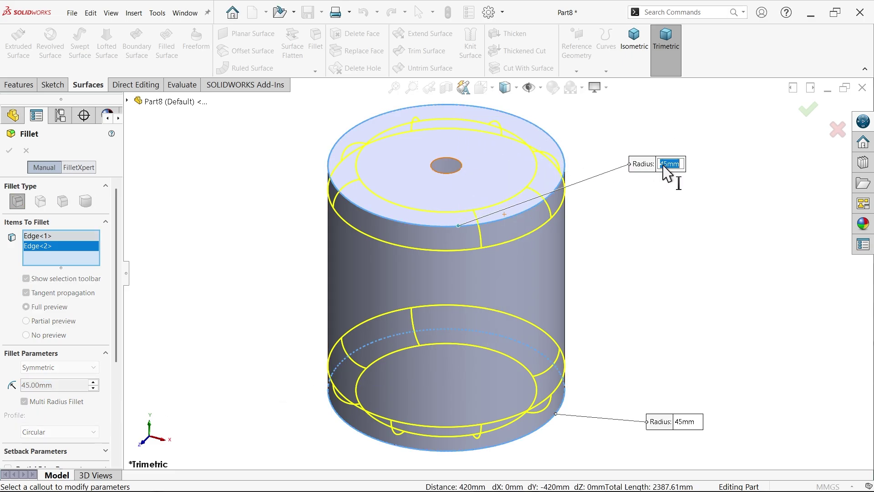
text(75)
key(Return)
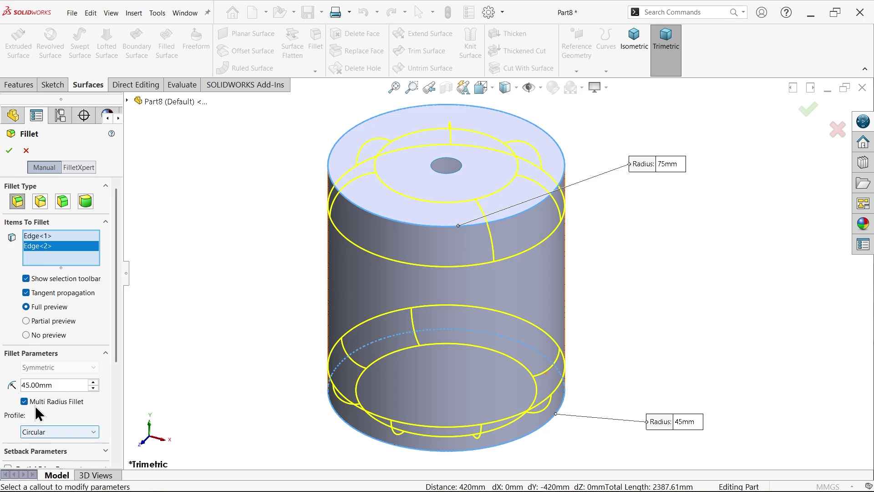
click(9, 153)
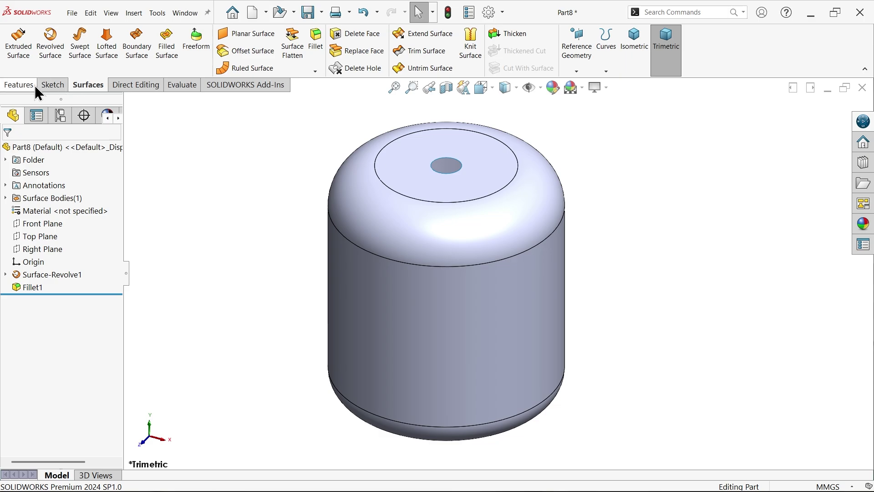
Step: Sweep a circular-profile wire ring around the top hole edge
click(24, 86)
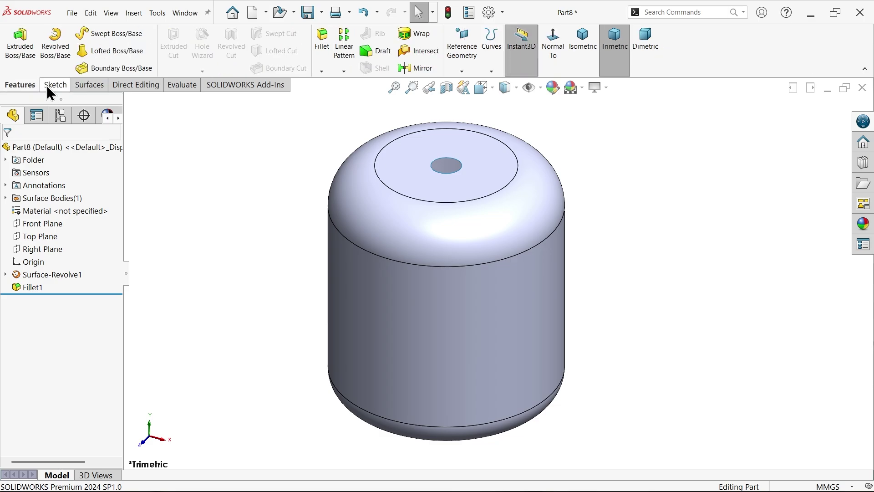
click(124, 37)
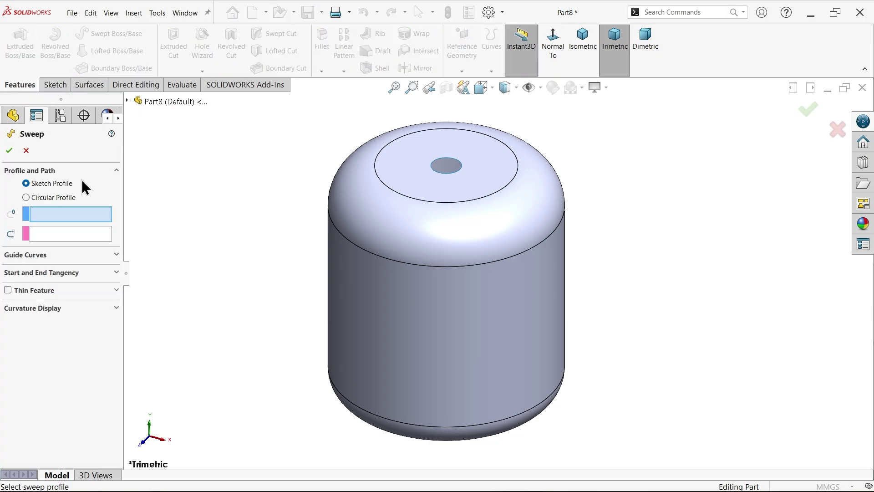
click(36, 197)
scroll(449, 192, down, 5)
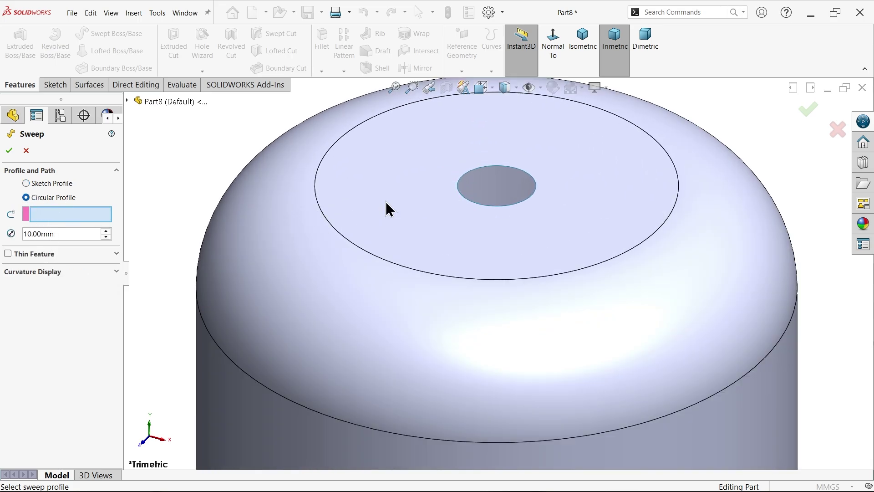
click(463, 200)
scroll(462, 196, down, 3)
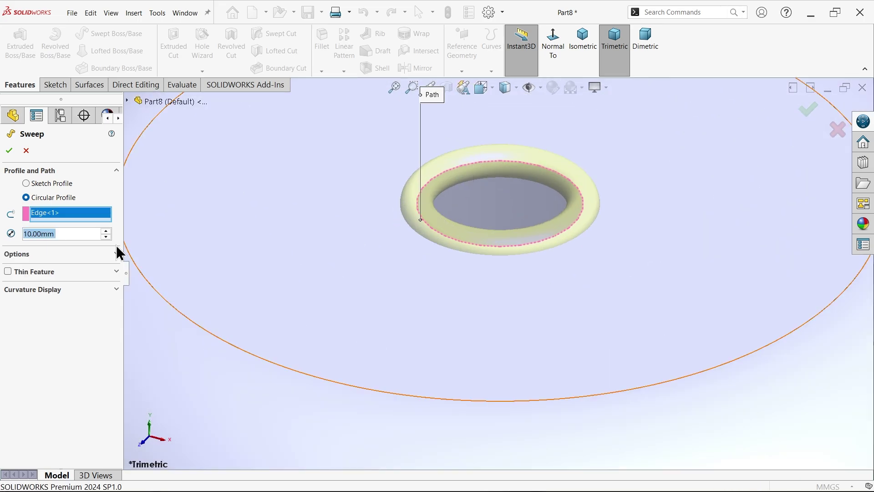
click(9, 150)
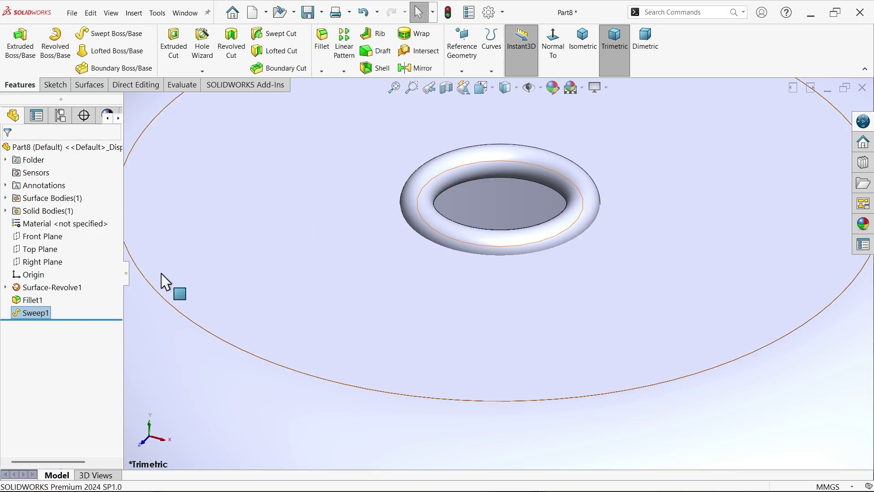
Step: Sweep a 10mm circular wire ring along the large top face circle
click(103, 33)
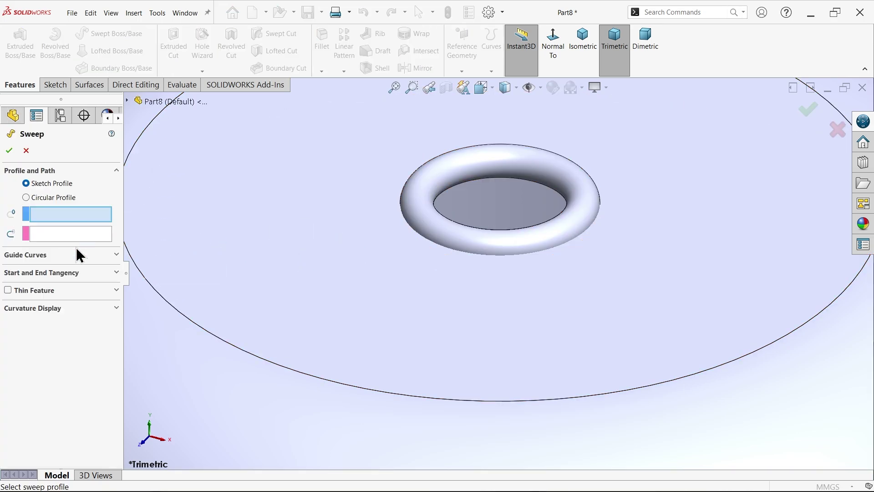
click(45, 199)
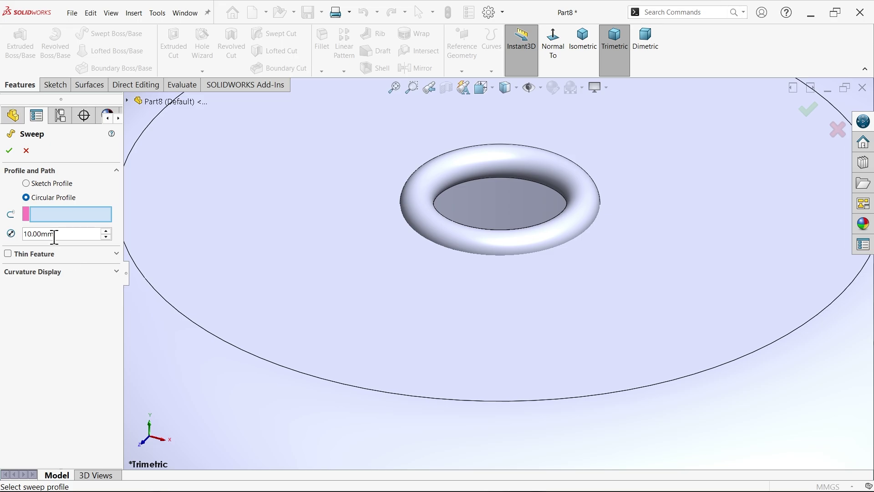
drag(54, 235, 13, 234)
click(196, 331)
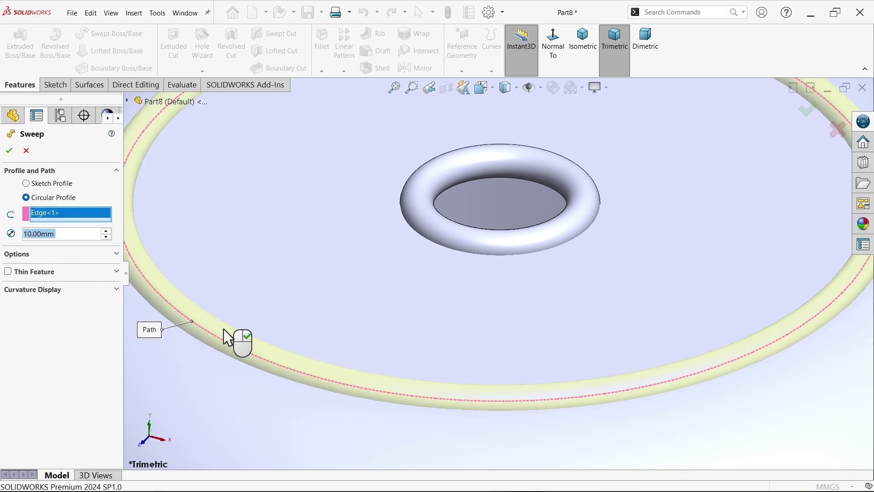
scroll(392, 332, up, 5)
click(9, 150)
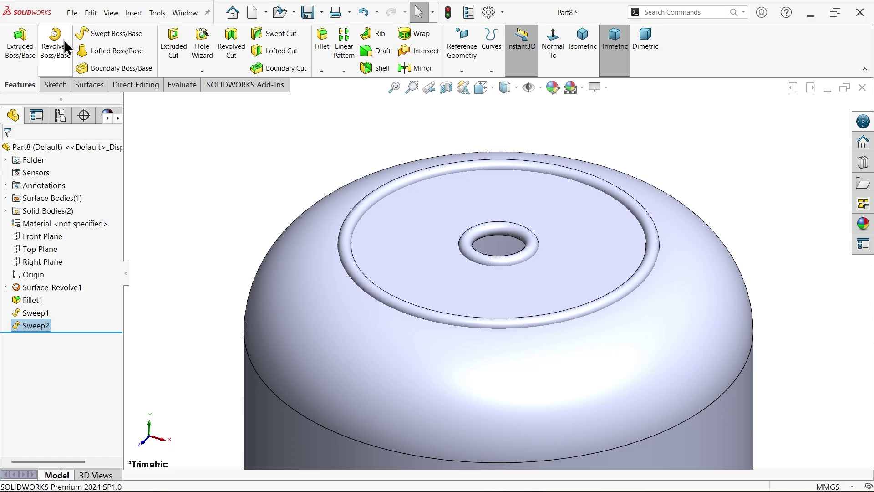
Step: Sweep a third 10mm ring along the rim below the dome and check the reference
click(105, 36)
click(45, 199)
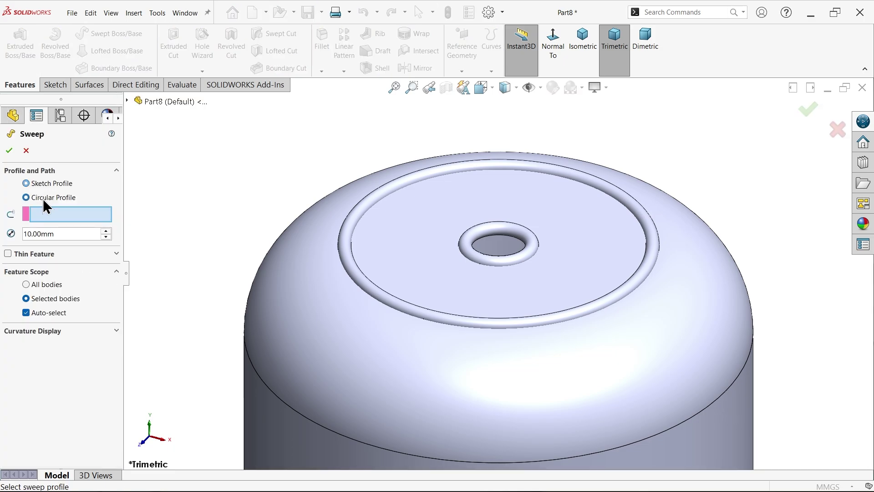
scroll(394, 377, down, 2)
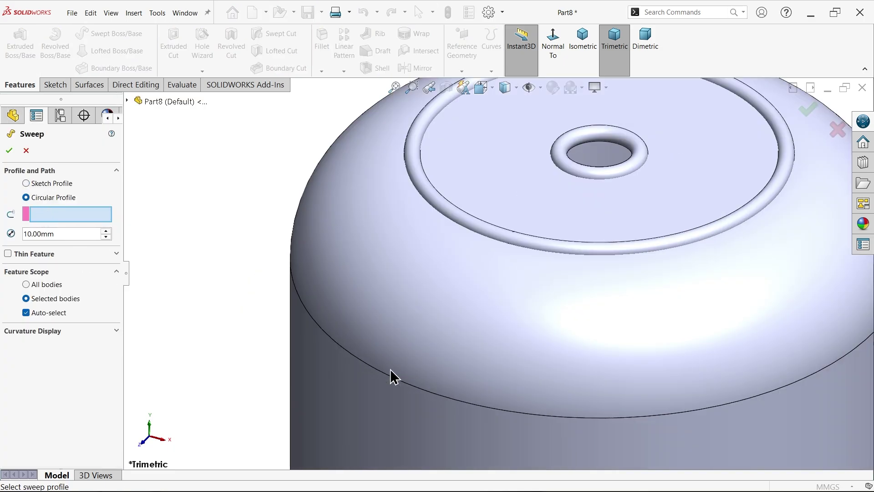
click(361, 360)
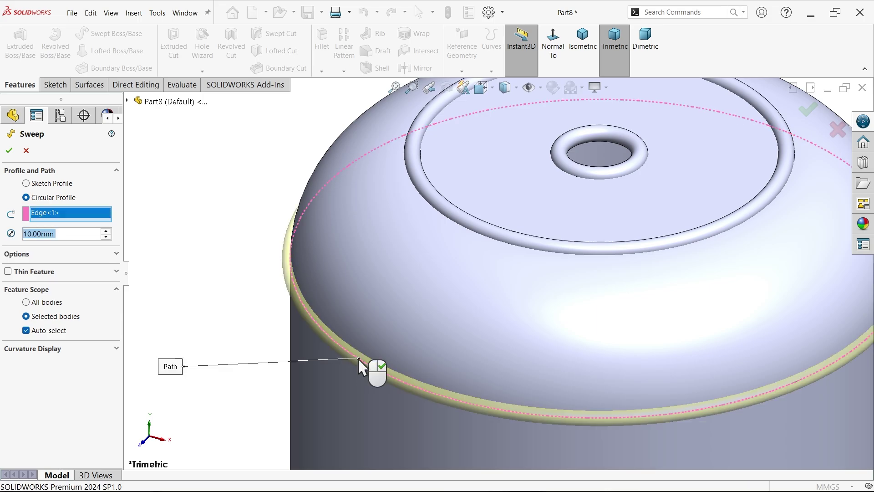
click(10, 152)
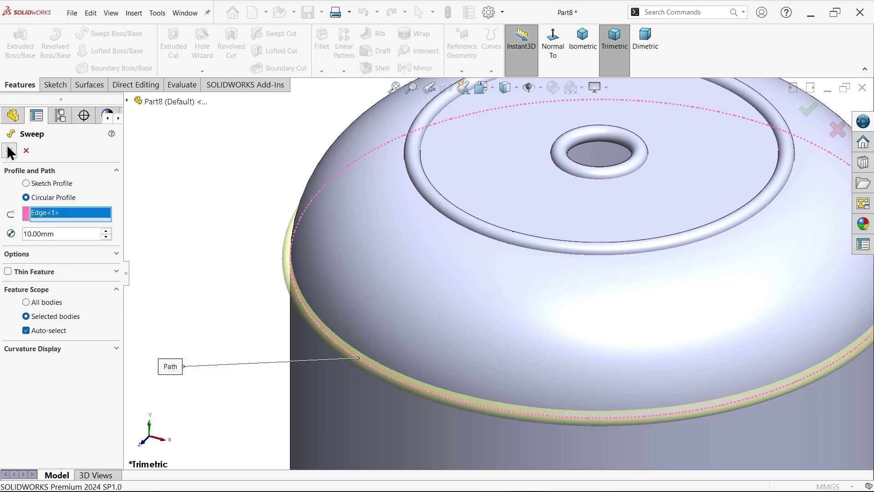
key(f)
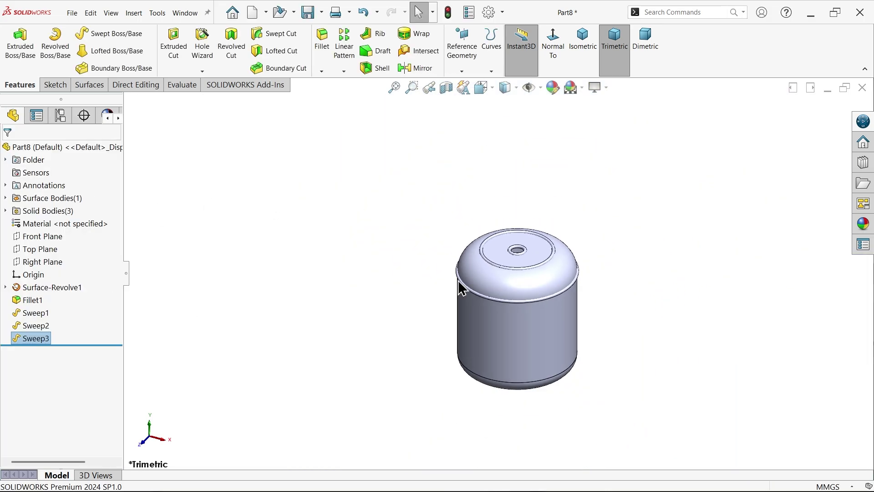
key(alt+Tab)
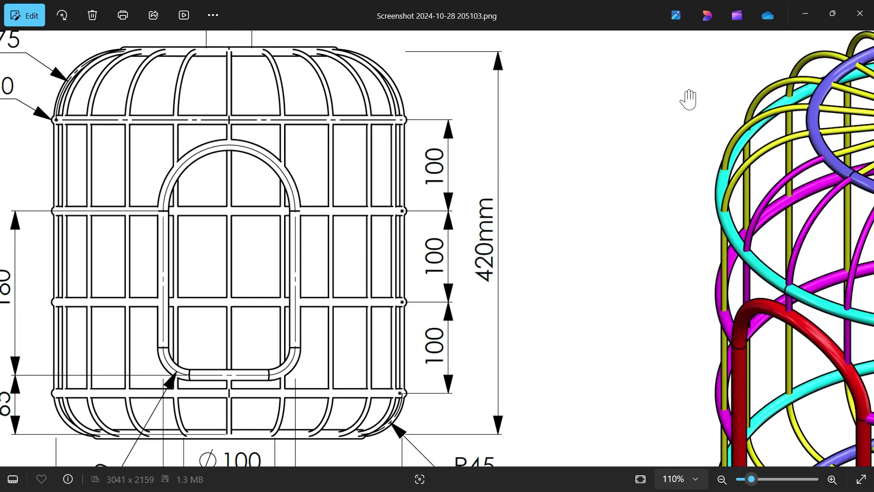
click(806, 13)
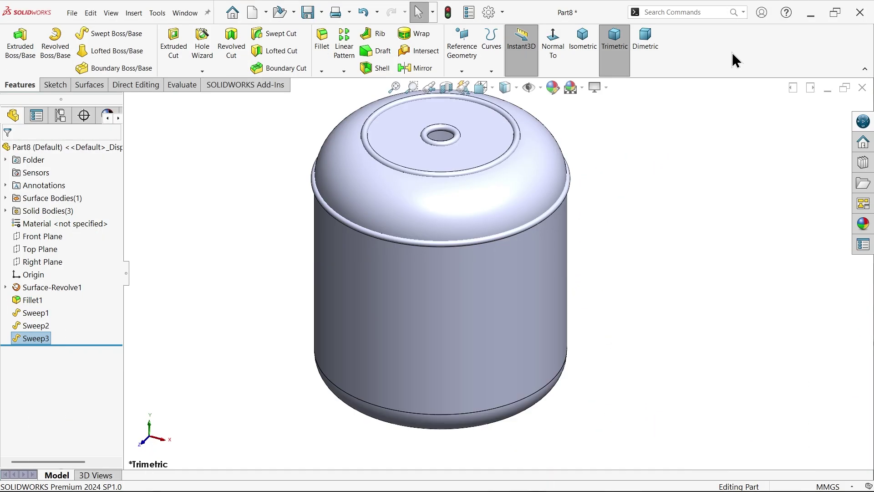
Step: Set up Move/Copy Body to copy the rim ring Sweep3 three times
click(157, 200)
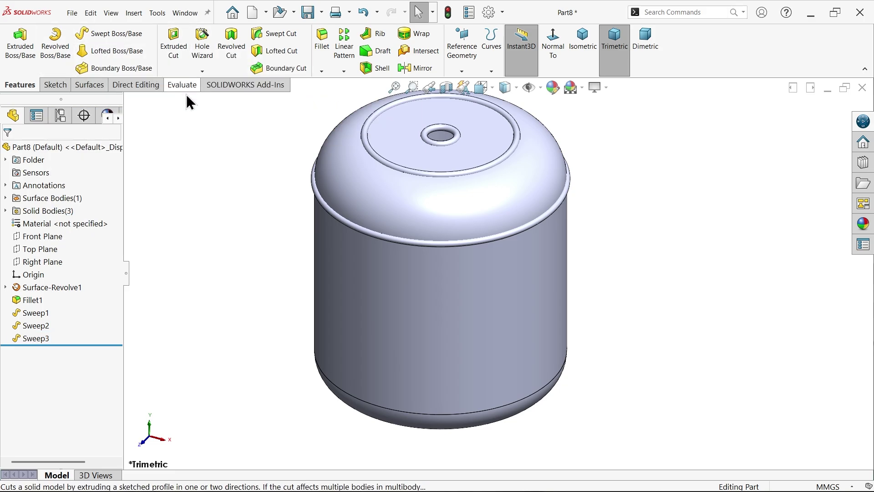
click(149, 86)
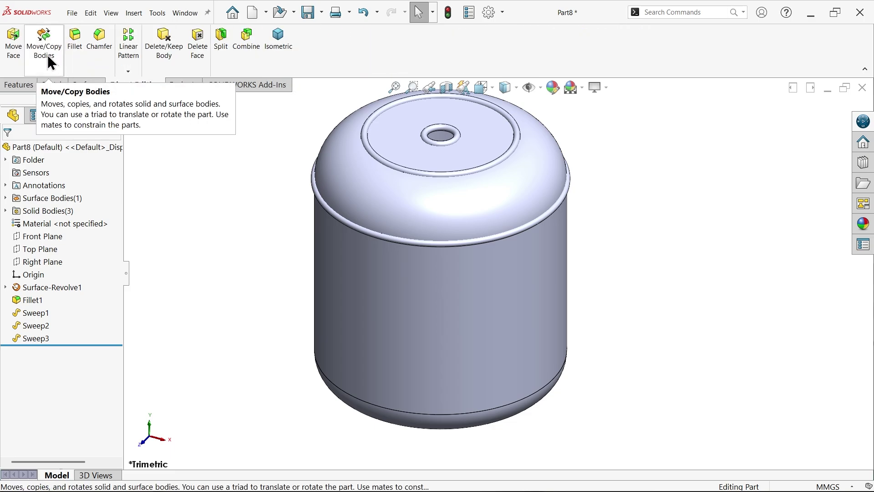
click(48, 55)
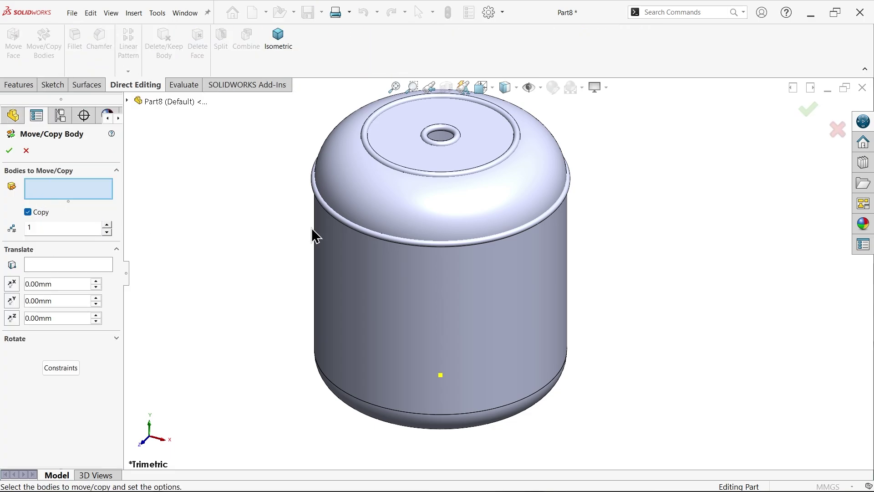
scroll(346, 214, down, 3)
click(344, 237)
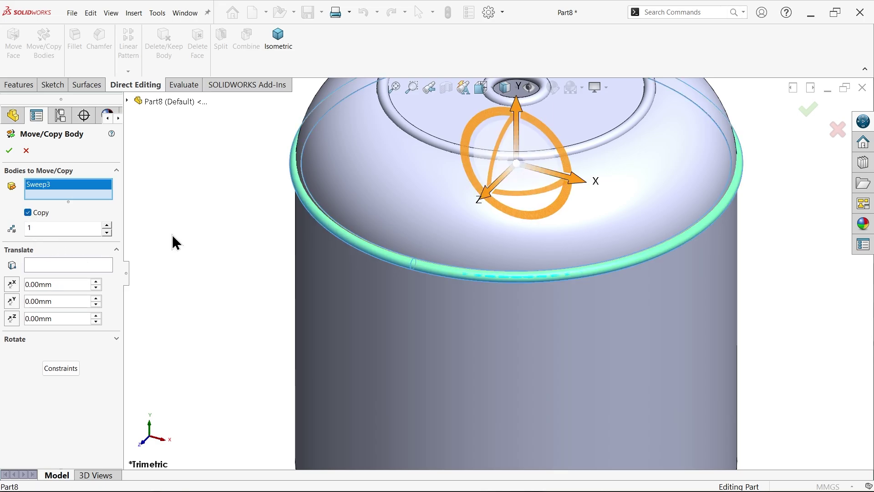
click(107, 226)
click(107, 225)
Step: Show temporary axes and space the copies 100 mm apart along the central axis
click(41, 267)
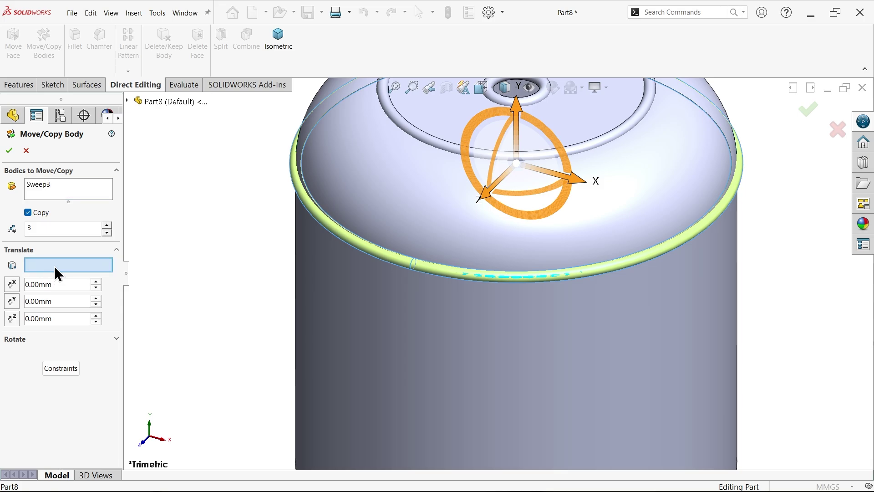
key(f)
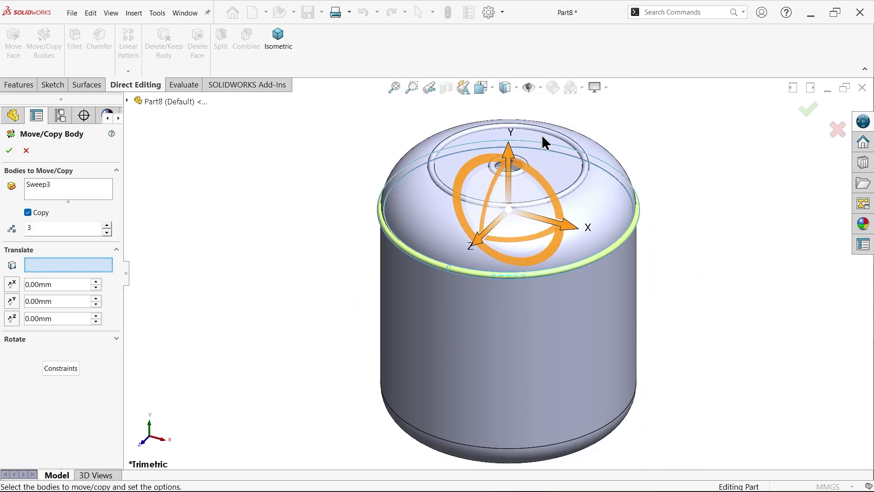
click(541, 89)
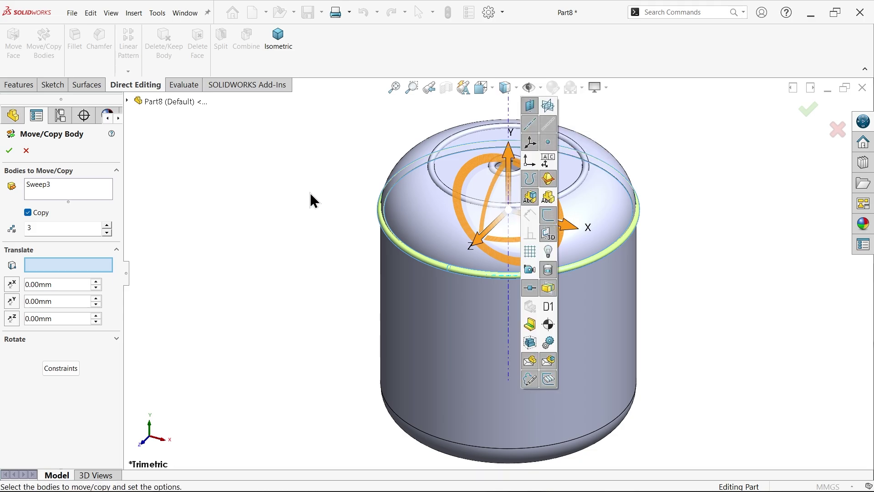
click(287, 197)
click(509, 320)
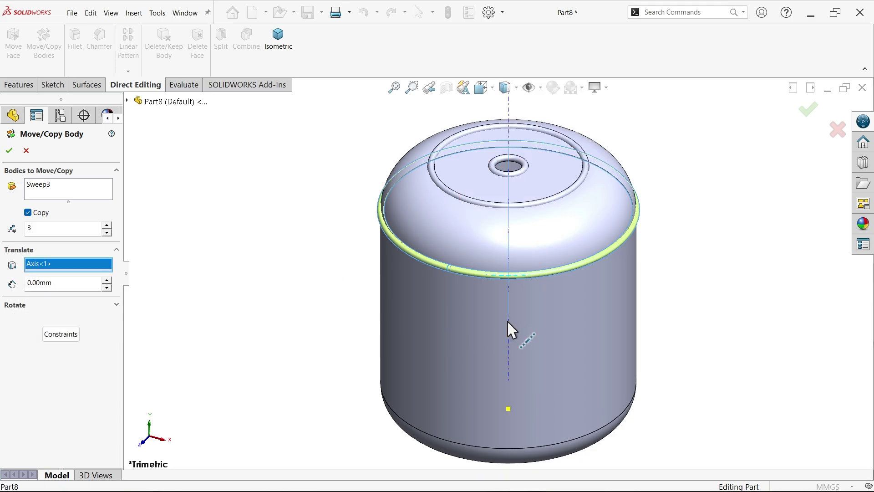
click(68, 283)
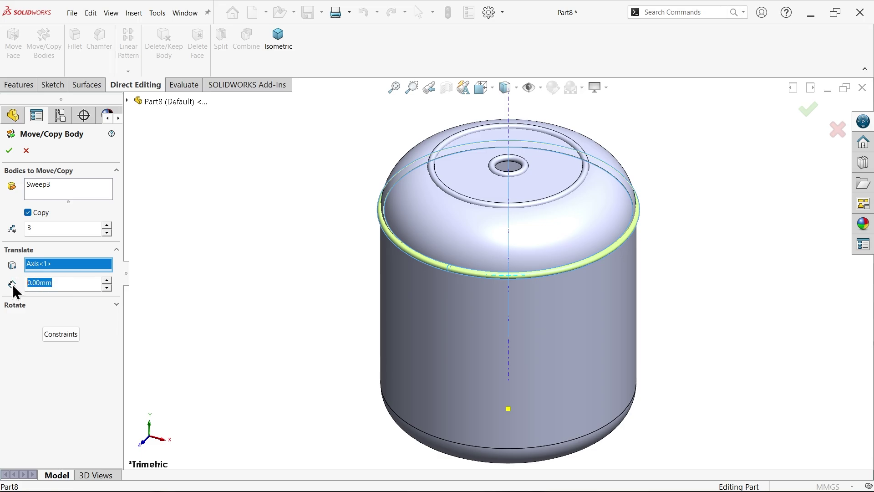
key(Return)
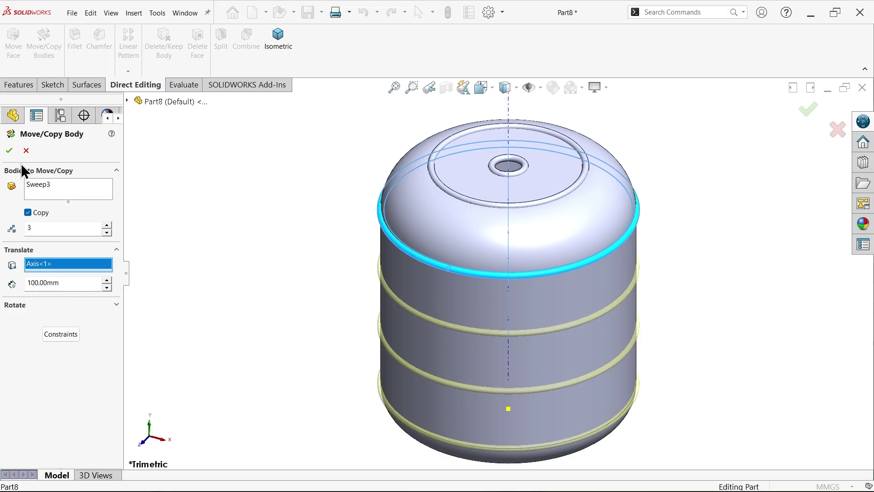
click(10, 150)
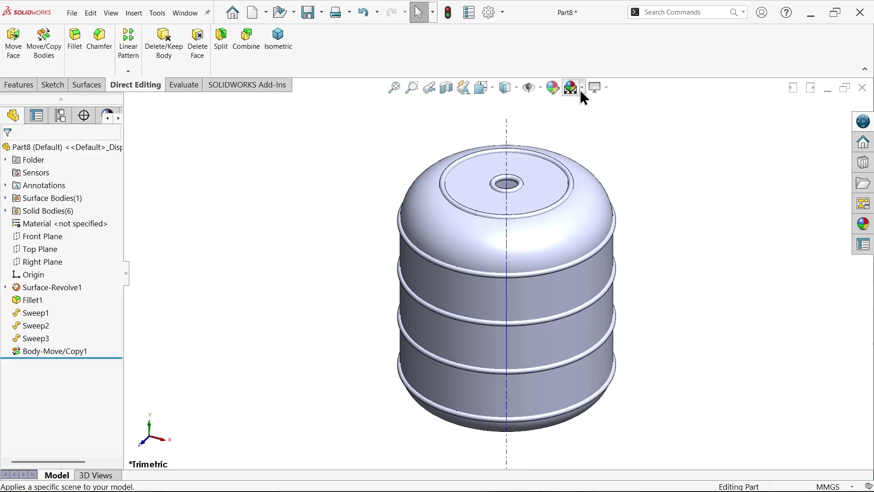
Step: Hide the axis and turn the tank to view its bottom
click(542, 87)
click(549, 133)
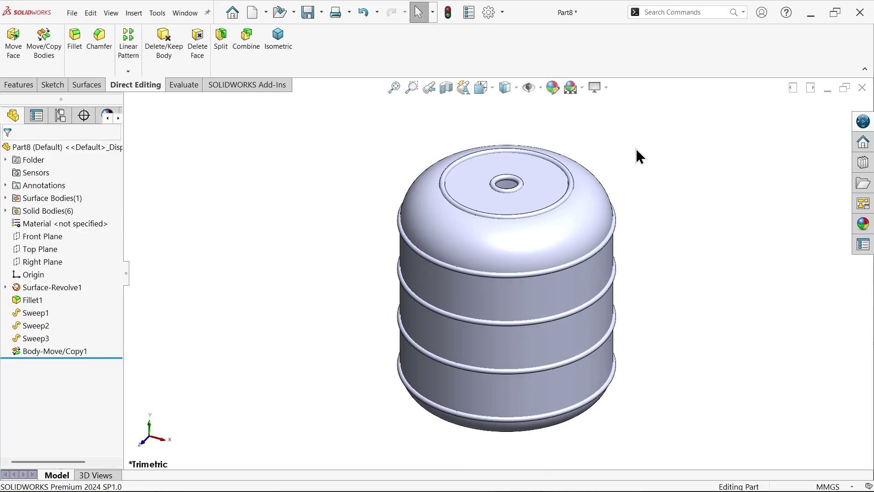
middle_drag(699, 294, 524, 275)
scroll(487, 321, down, 4)
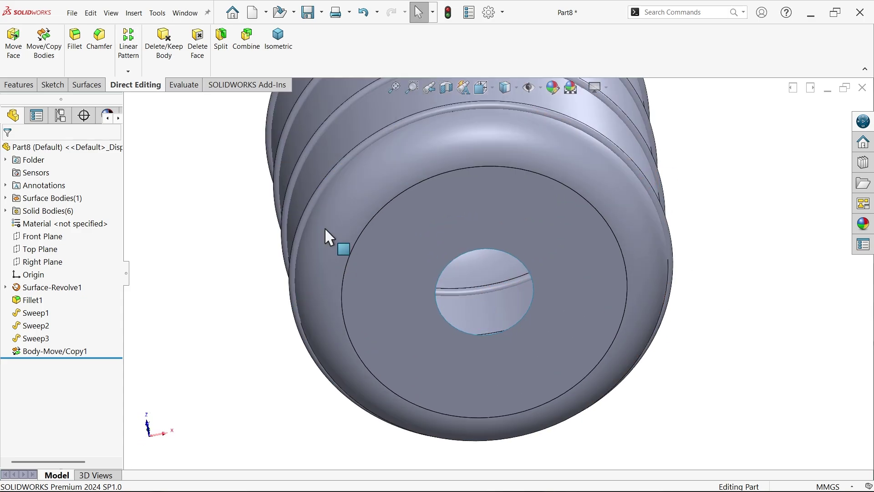
Step: Sweep a 10 mm circular wire ring along the bottom hole's edge
click(20, 87)
click(104, 35)
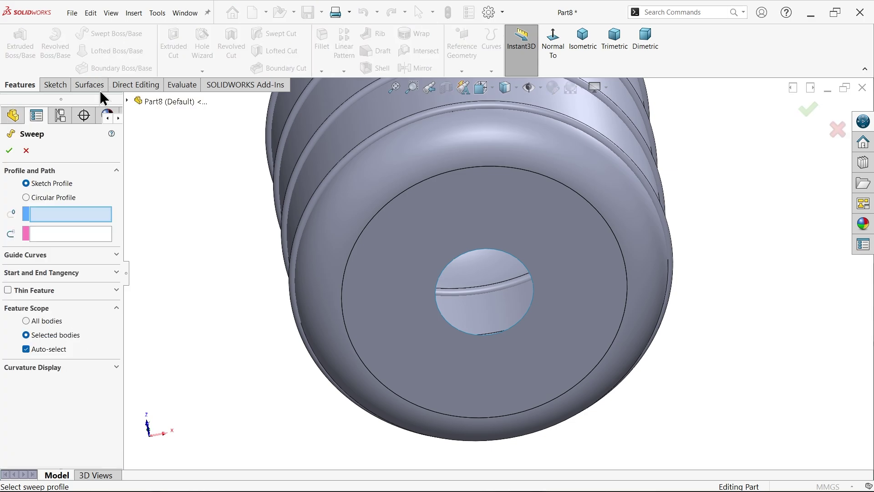
click(25, 197)
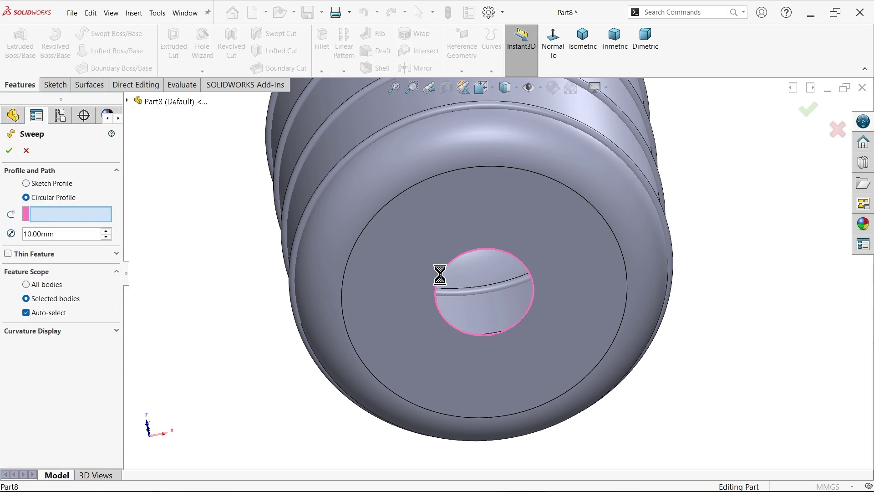
click(447, 285)
click(9, 150)
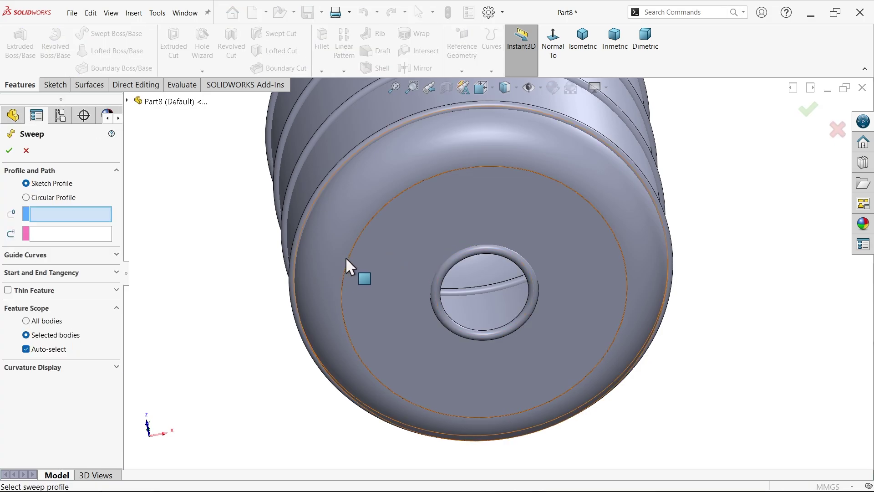
Step: Sweep a second 10 mm ring along the bottom rim edge, then return to a side view
click(63, 198)
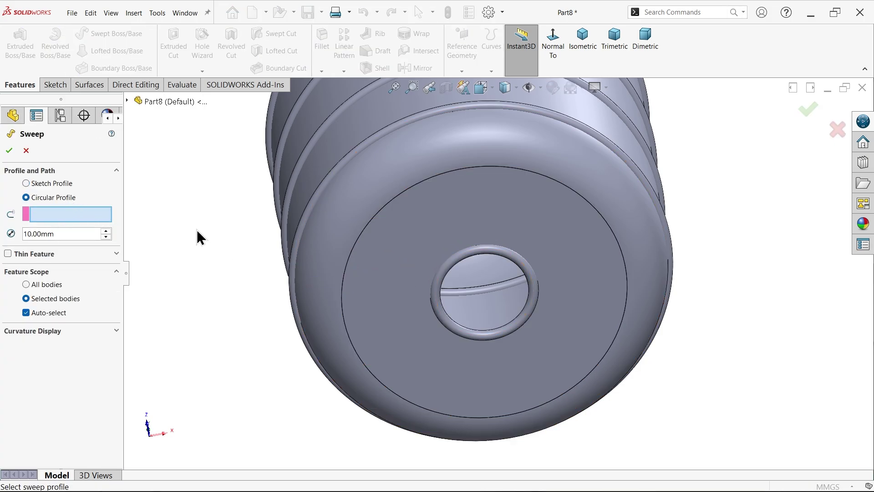
click(351, 249)
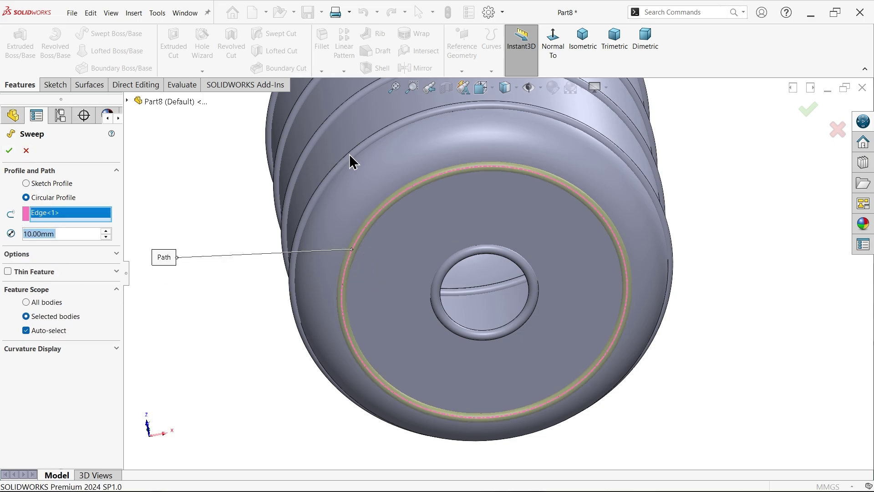
click(10, 151)
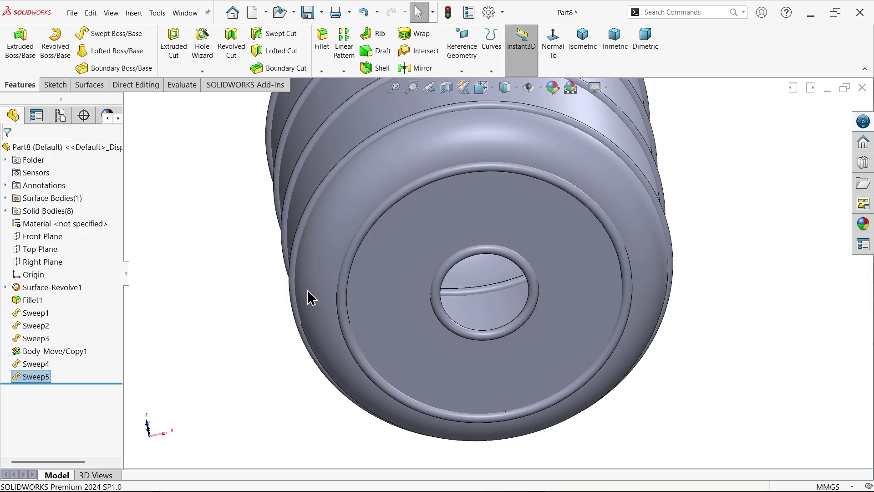
scroll(531, 218, up, 5)
middle_drag(531, 218, 605, 354)
Step: Check the 20-rib, Ø5 rib view on the reference drawing in Photos, then return to SOLIDWORKS
key(alt+Tab)
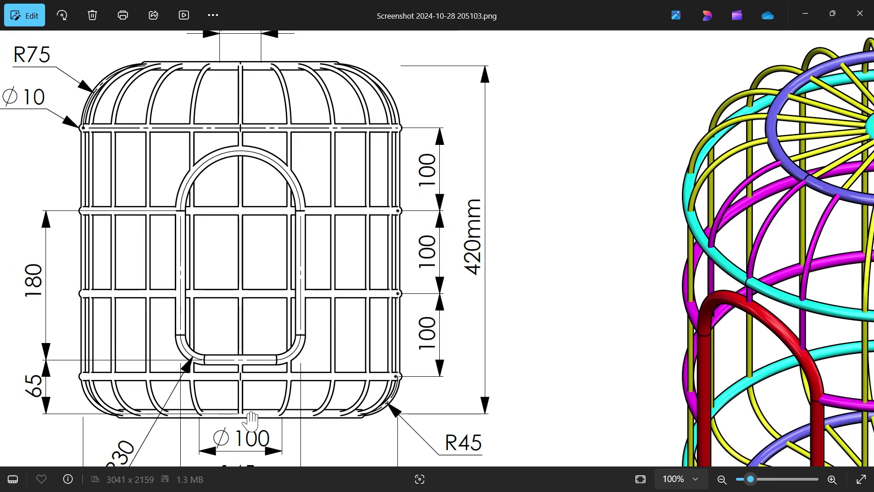
scroll(278, 334, down, 2)
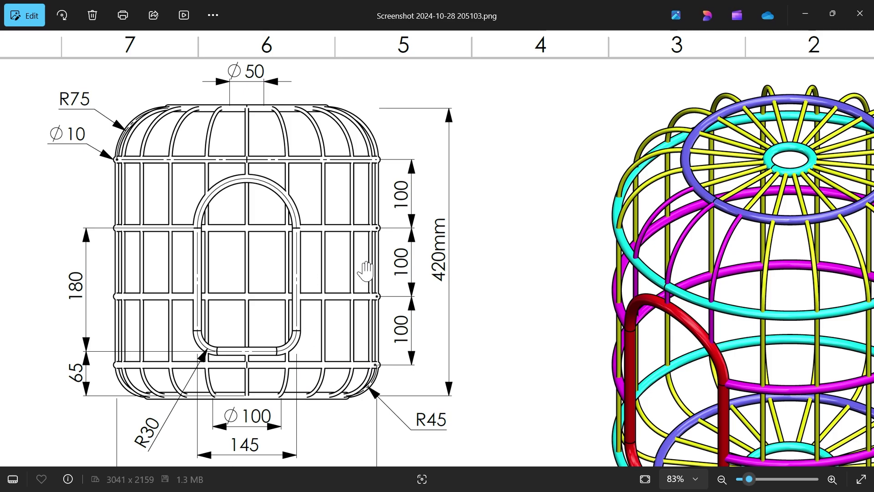
scroll(410, 356, down, 3)
scroll(406, 318, down, 4)
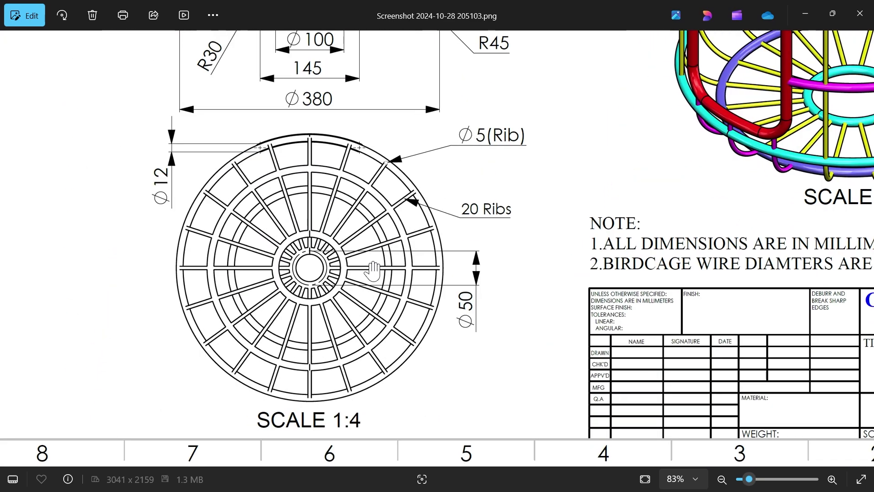
ctrl+scroll(364, 274, up, 2)
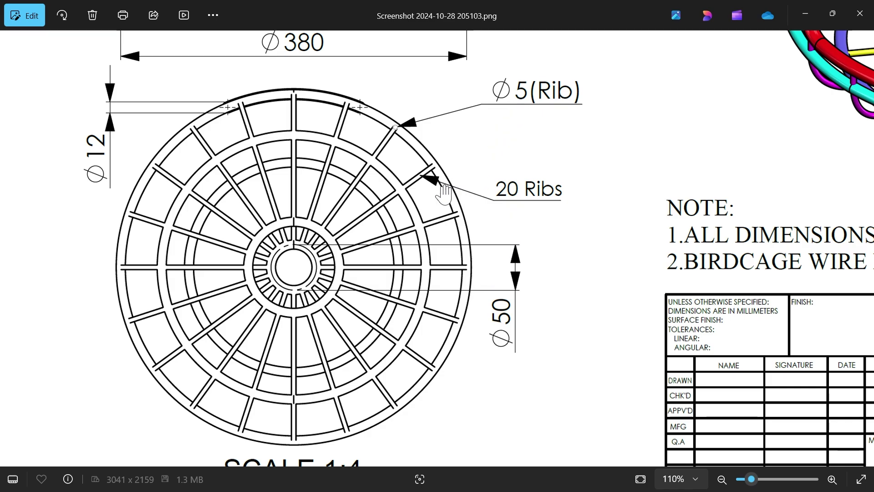
click(809, 16)
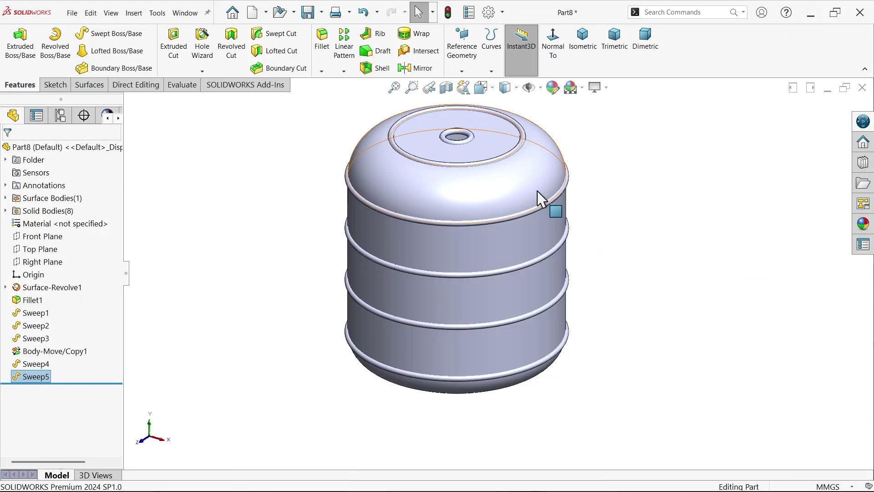
Step: Start a Split Line with the Front Plane on the tank's top, dome and side faces
click(51, 237)
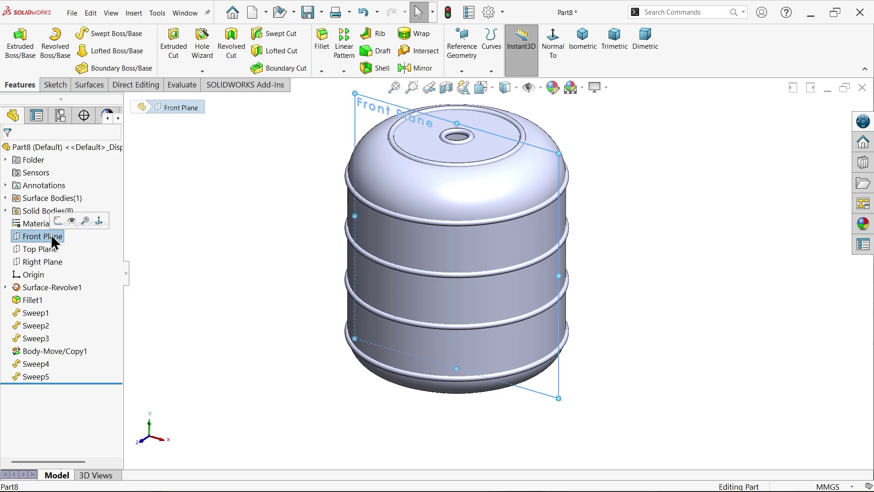
click(490, 71)
click(512, 84)
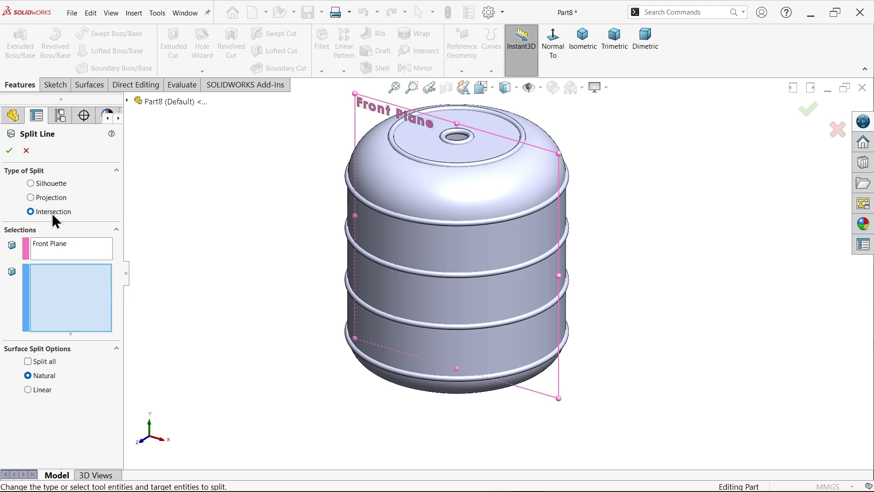
scroll(486, 182, down, 2)
click(476, 155)
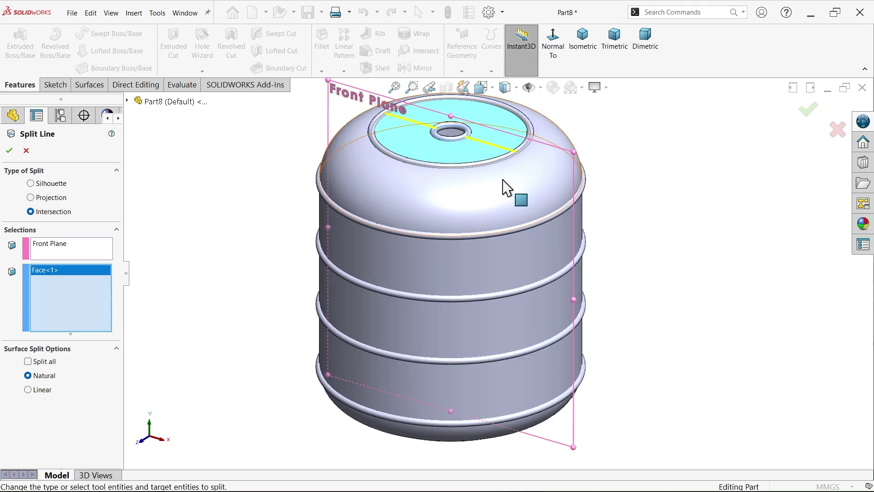
click(512, 196)
click(527, 260)
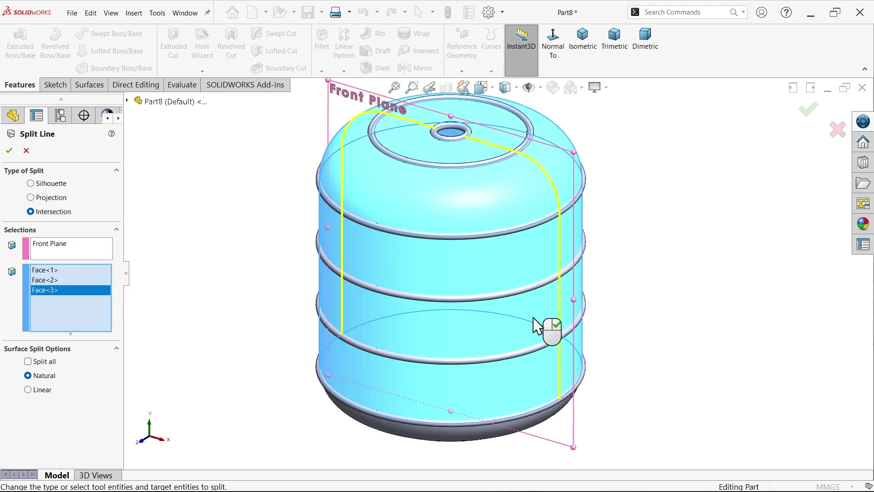
Step: Add the lower band and bottom faces to the split and confirm Split Line1
middle_drag(725, 384, 746, 275)
click(528, 391)
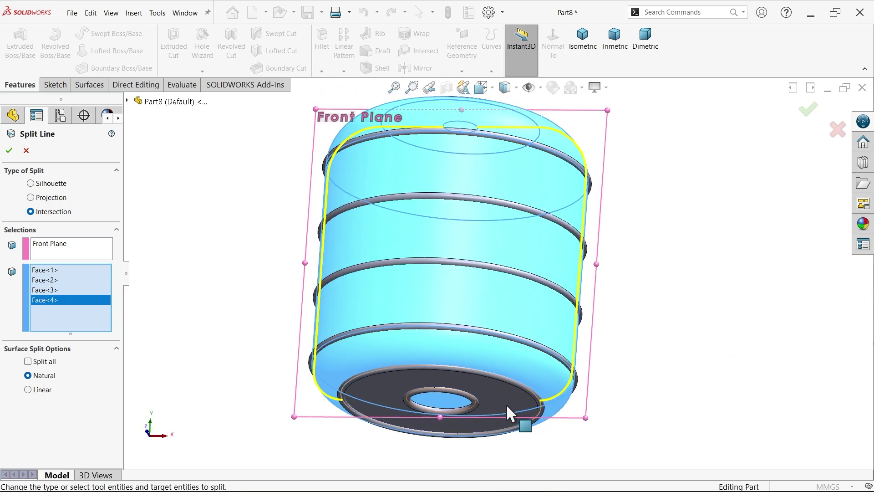
click(510, 412)
middle_drag(715, 207, 681, 311)
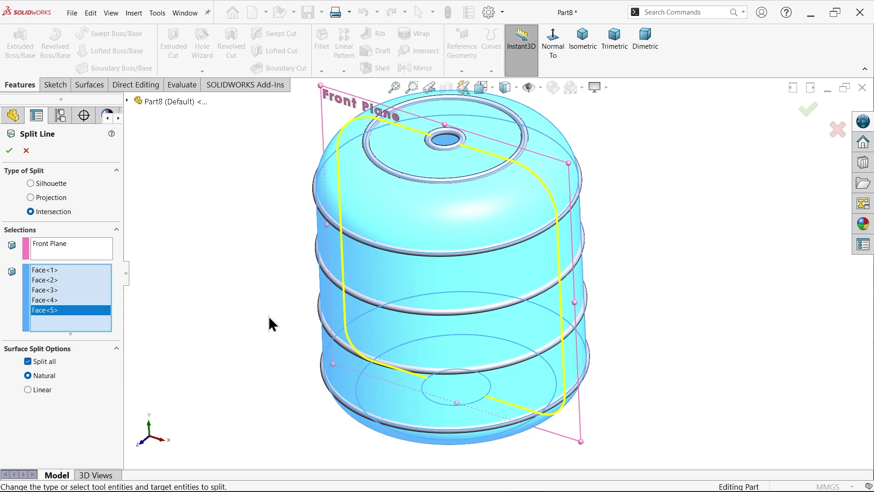
middle_drag(272, 322, 245, 317)
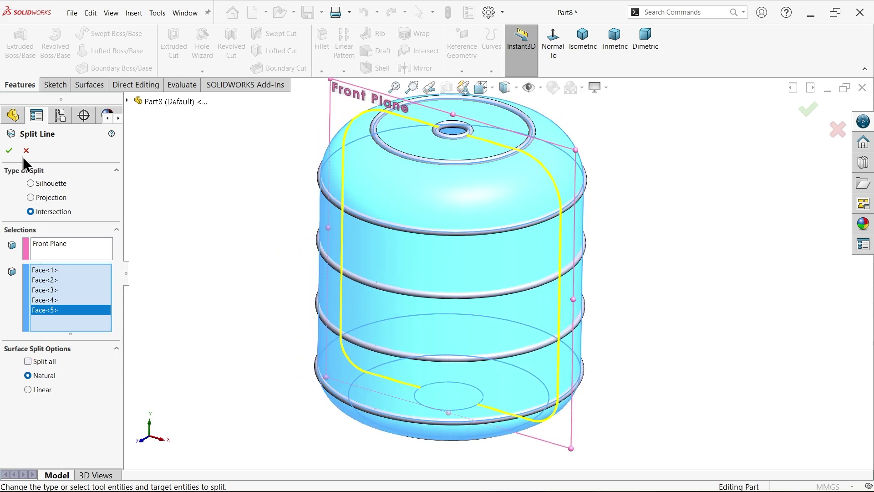
click(9, 151)
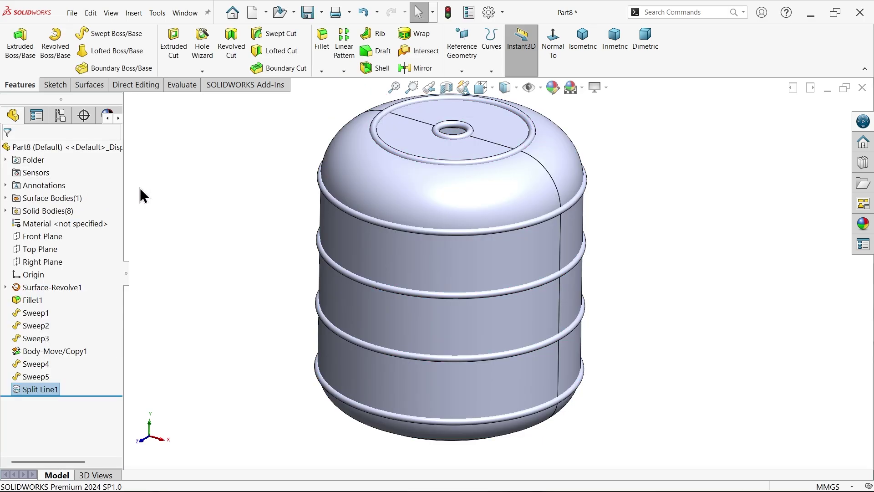
Step: Start a sweep with a 5 mm circular profile
scroll(589, 230, down, 2)
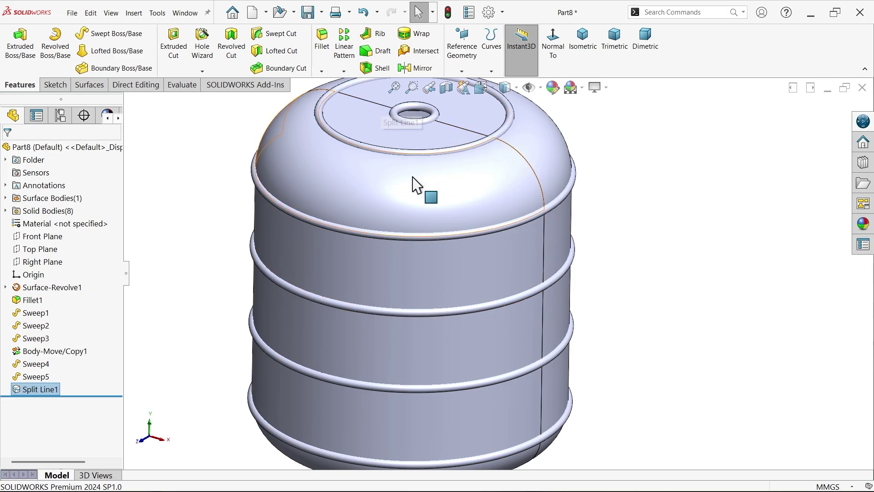
click(108, 36)
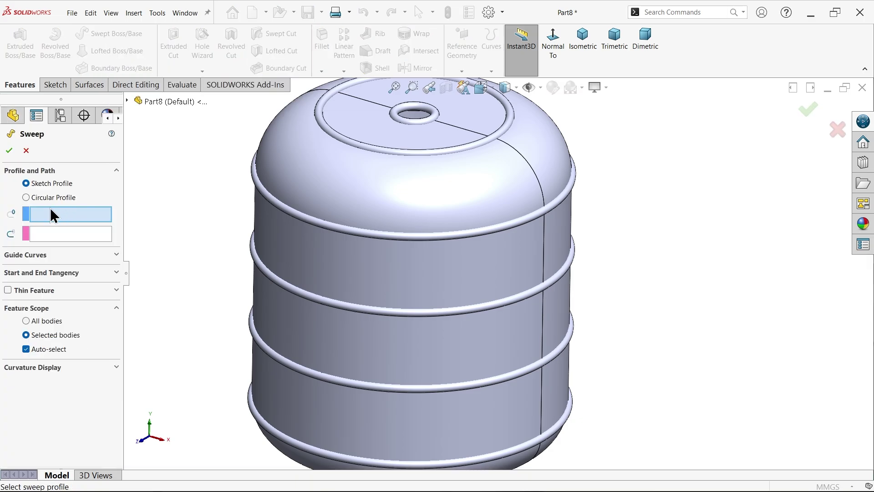
click(54, 196)
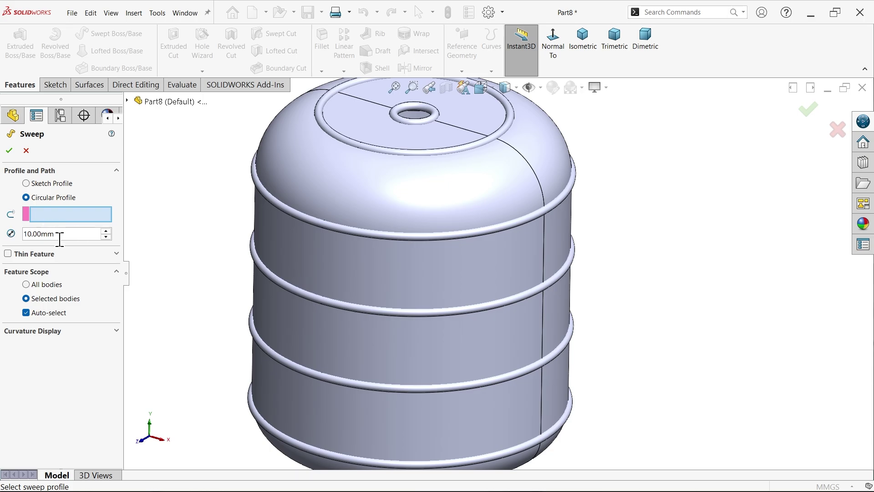
drag(73, 234, 2, 235)
text(5)
key(Return)
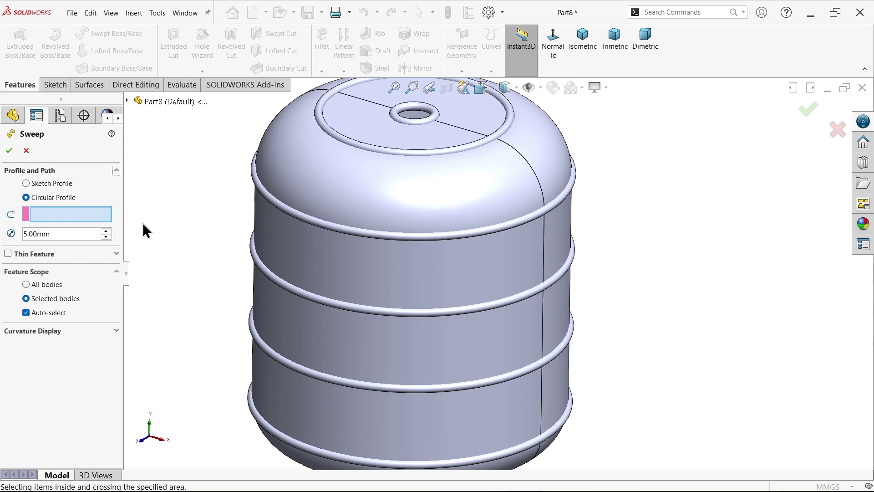
Step: Group the top-face line and side curve as the sweep path and create Sweep6
right_click(60, 220)
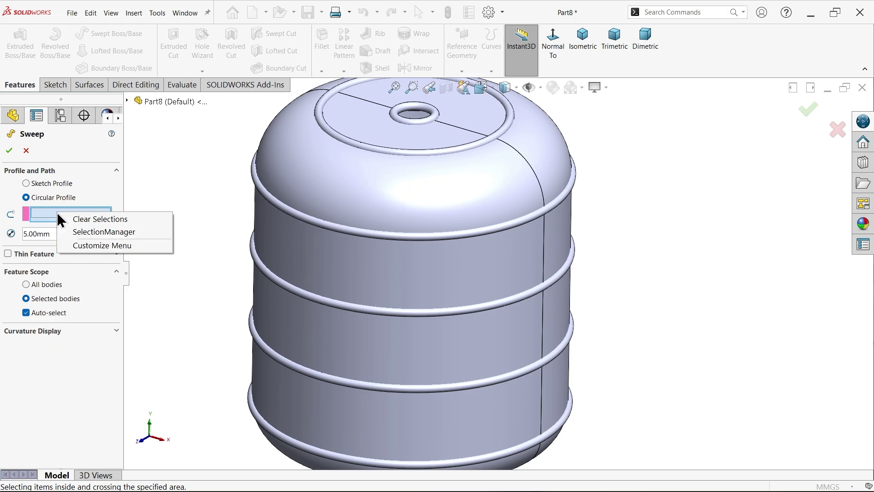
click(106, 232)
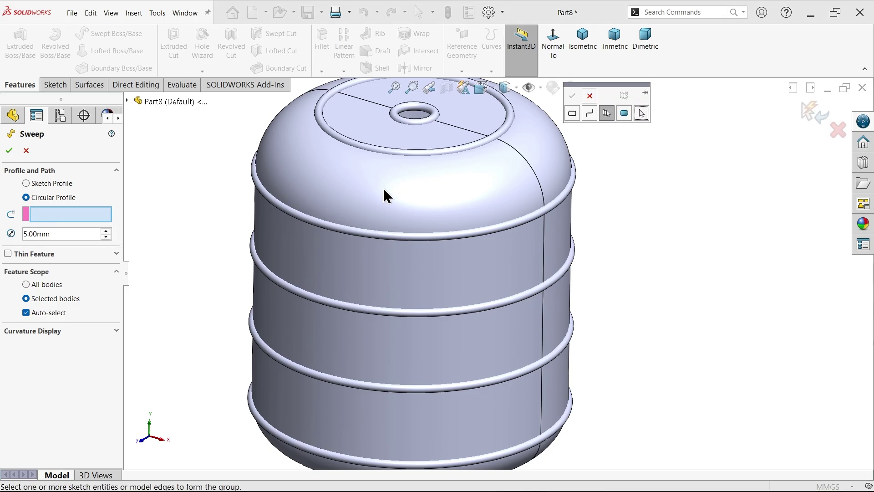
click(607, 115)
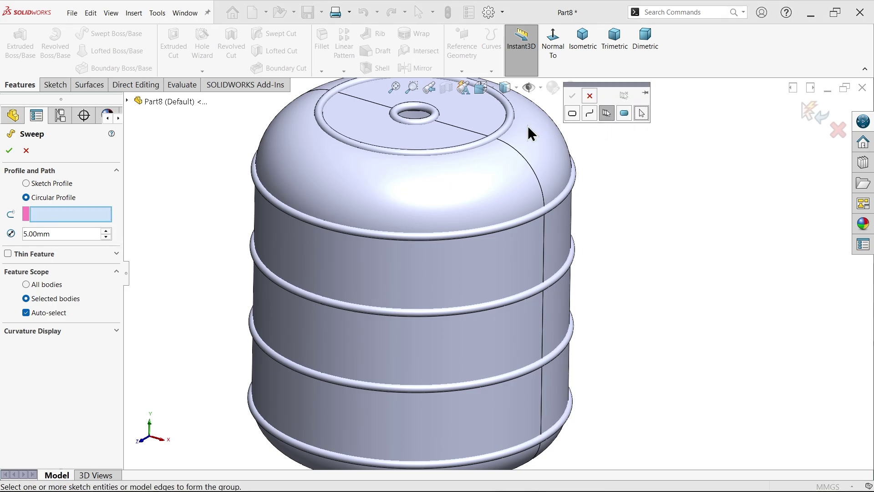
click(472, 132)
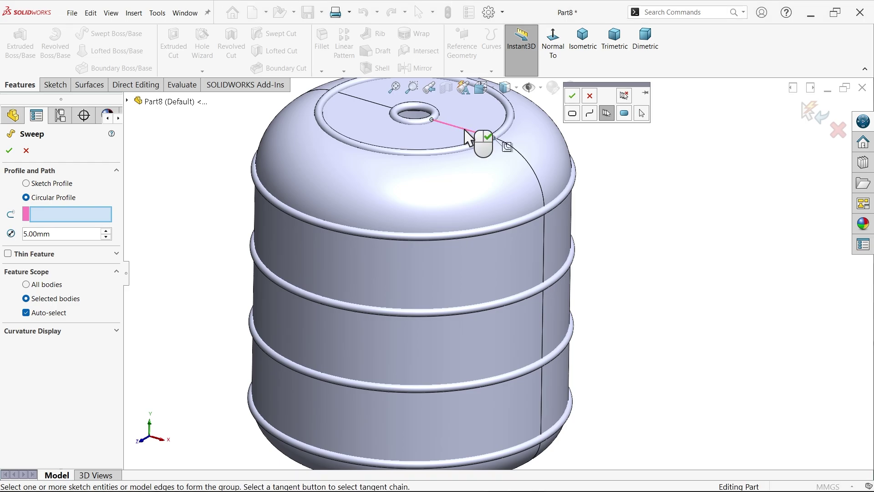
click(506, 147)
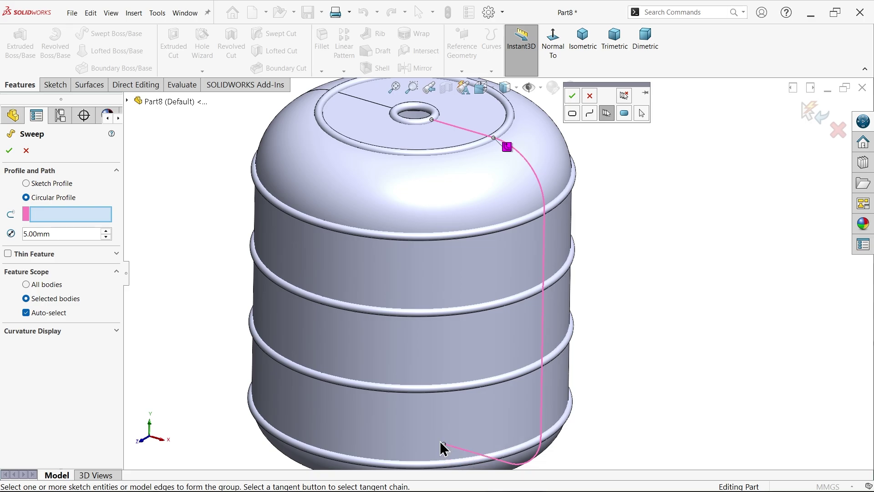
click(575, 96)
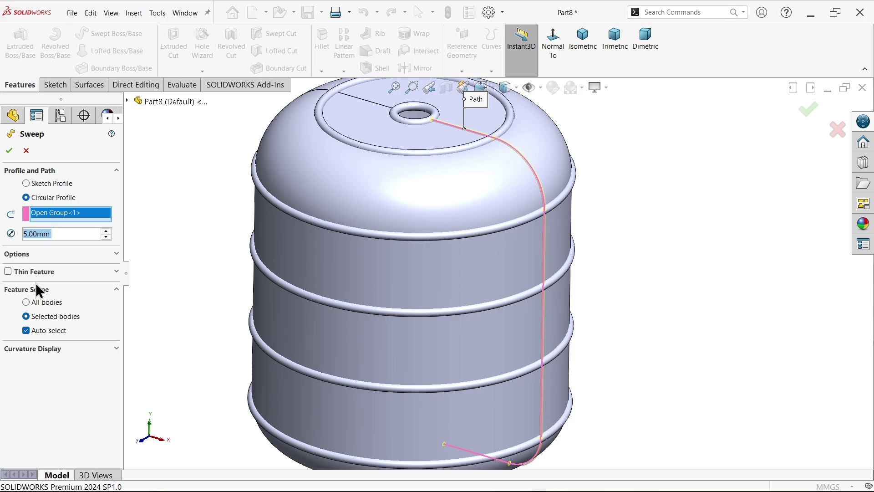
click(8, 150)
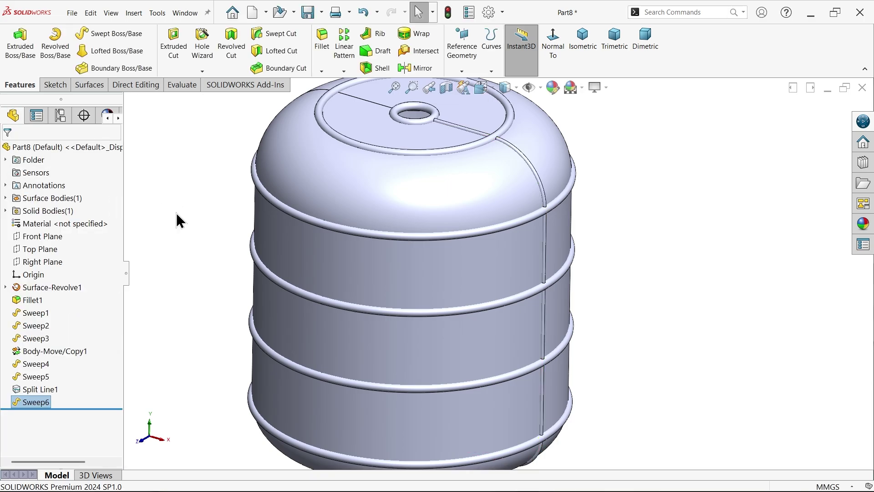
Step: Edit Sweep6 and uncheck Merge result so the wire stays a separate body
click(19, 402)
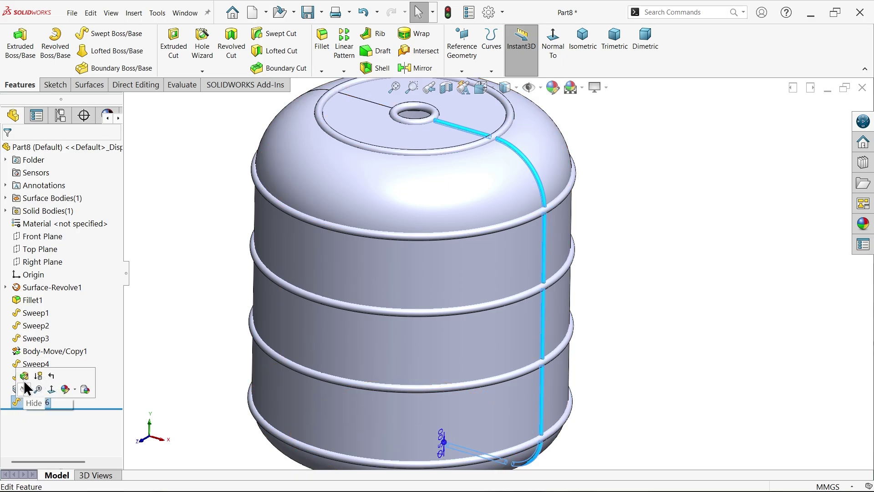
click(23, 382)
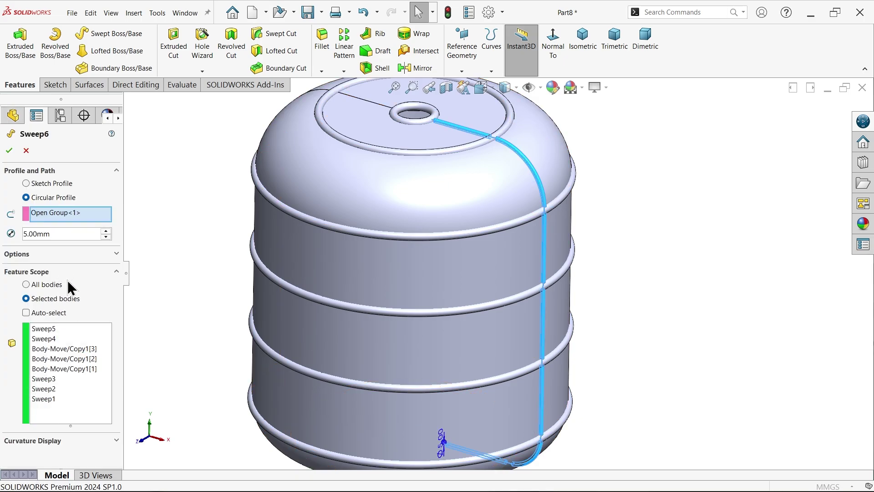
click(117, 254)
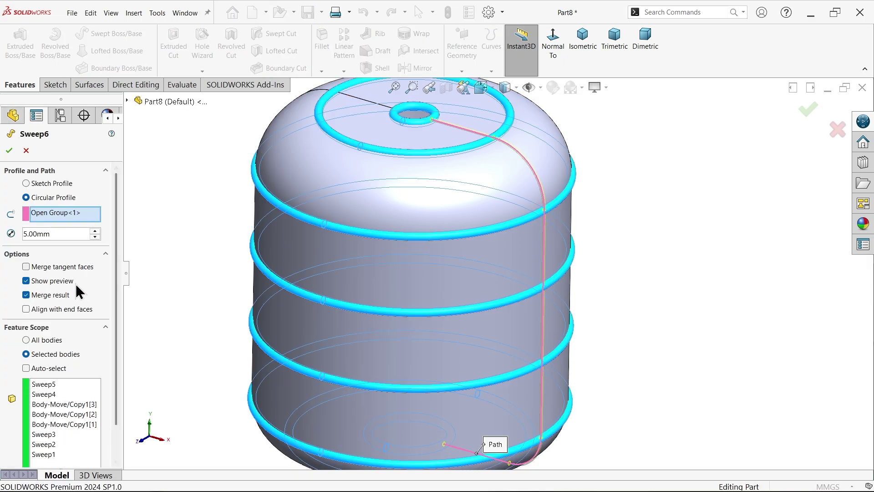
click(26, 295)
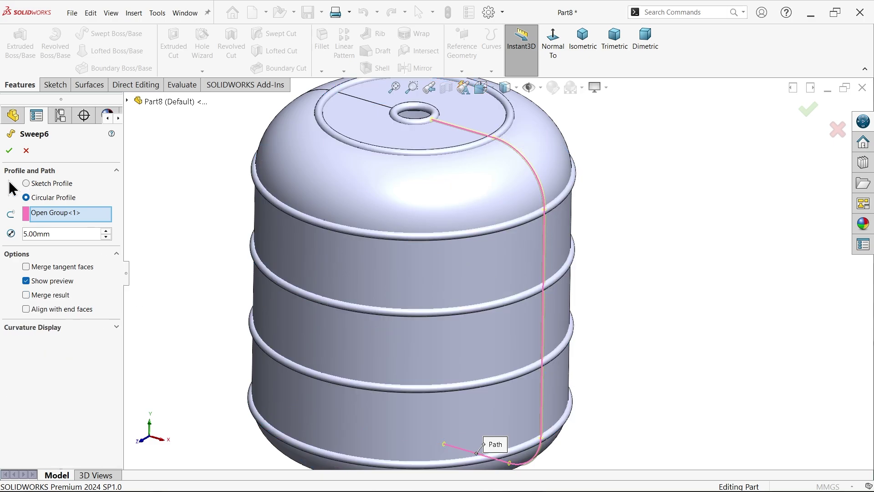
click(9, 151)
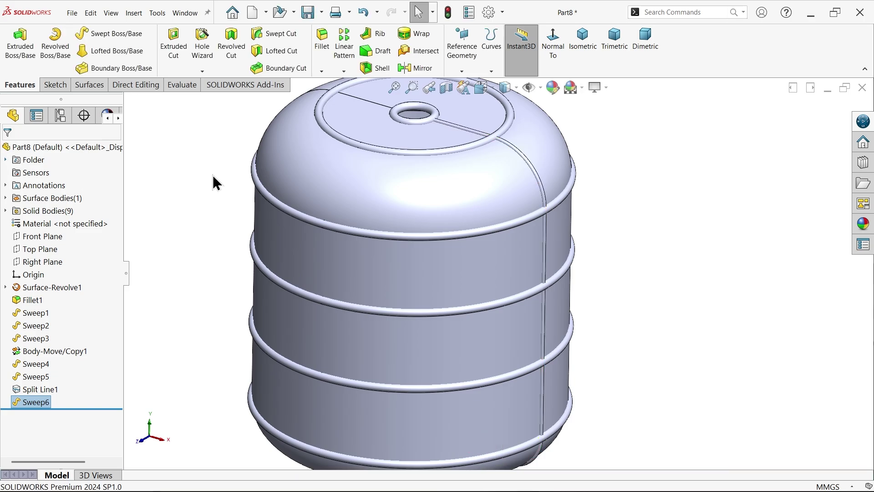
Step: Start a circular pattern about the tank's central temporary axis
click(344, 71)
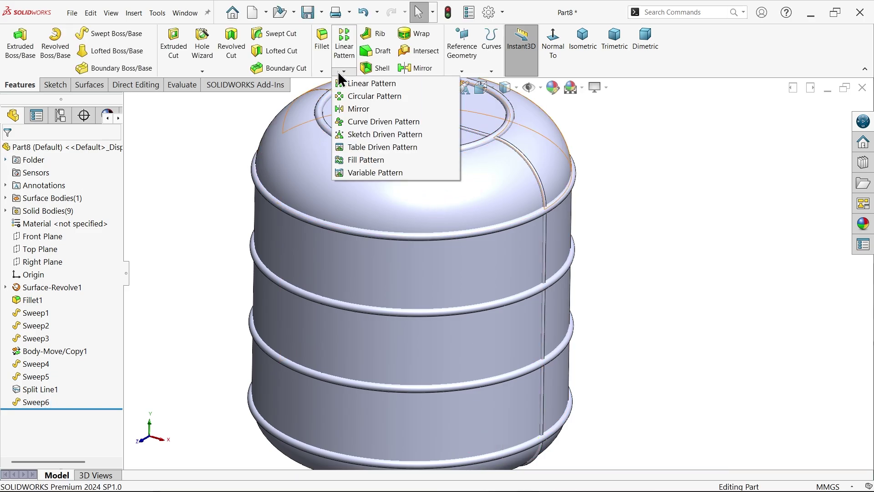
click(358, 95)
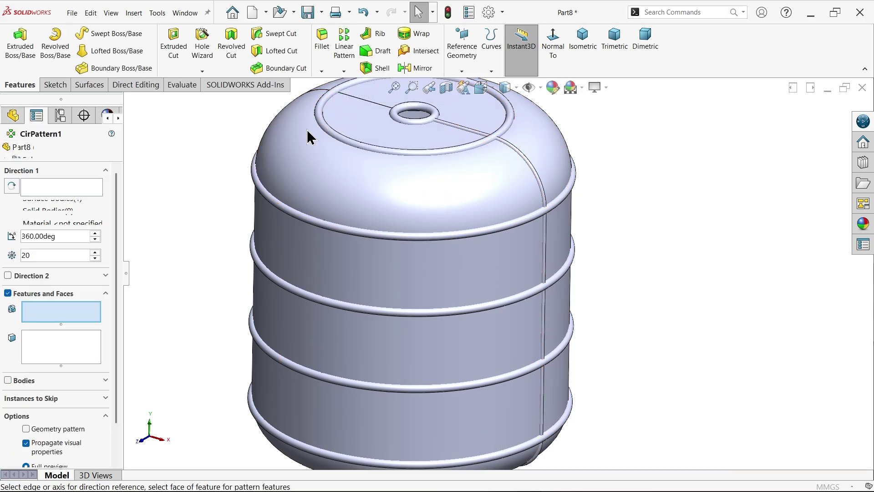
click(540, 87)
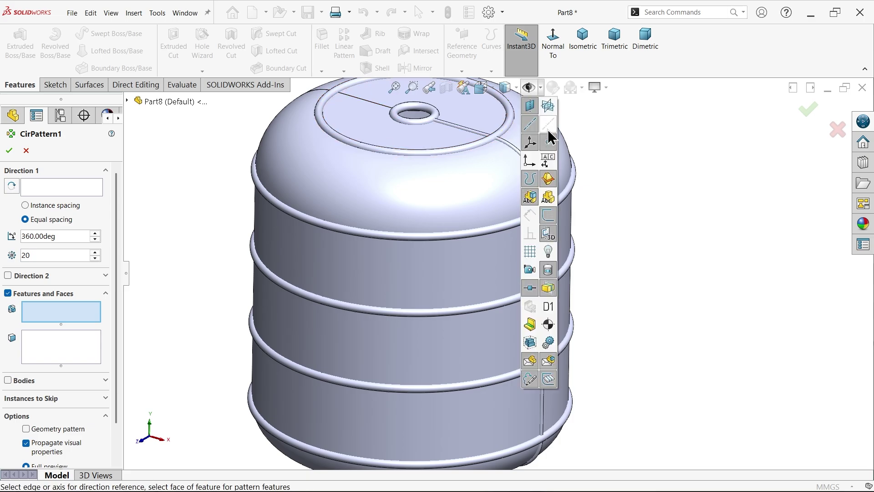
click(549, 126)
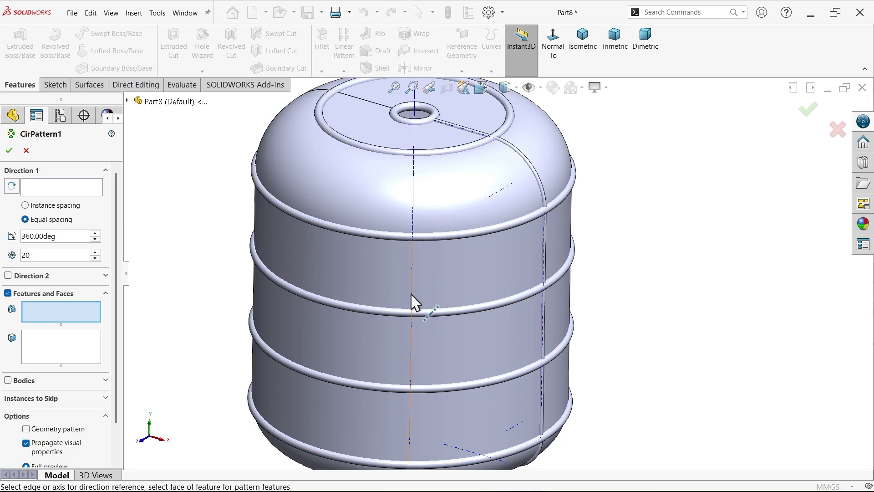
click(60, 188)
click(411, 330)
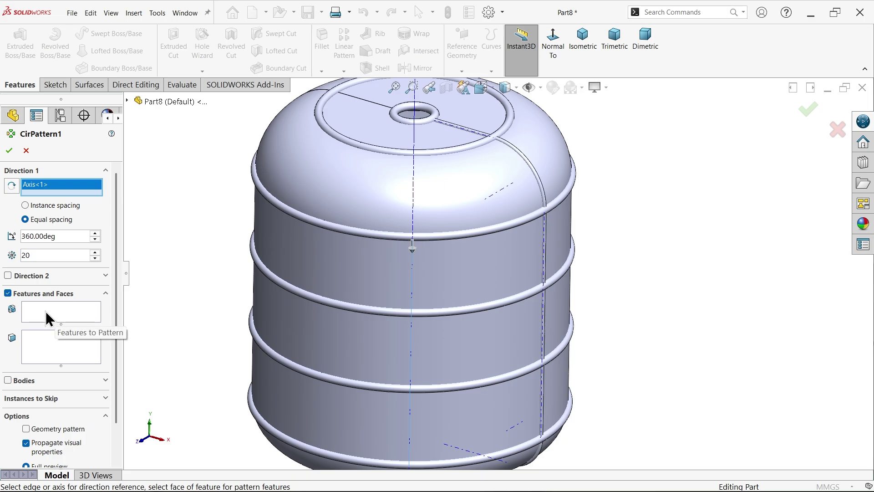
Step: Pattern the Sweep6 wire body 20 times over 360° as CirPattern1
click(8, 380)
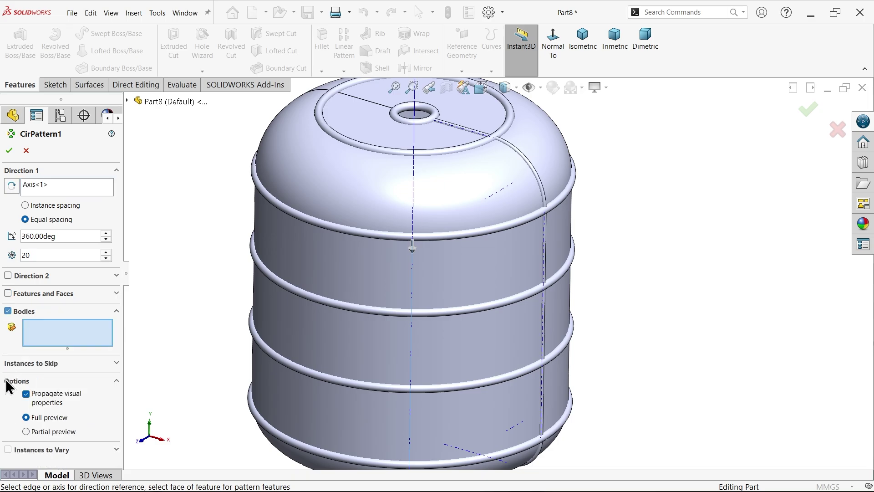
scroll(531, 172, down, 5)
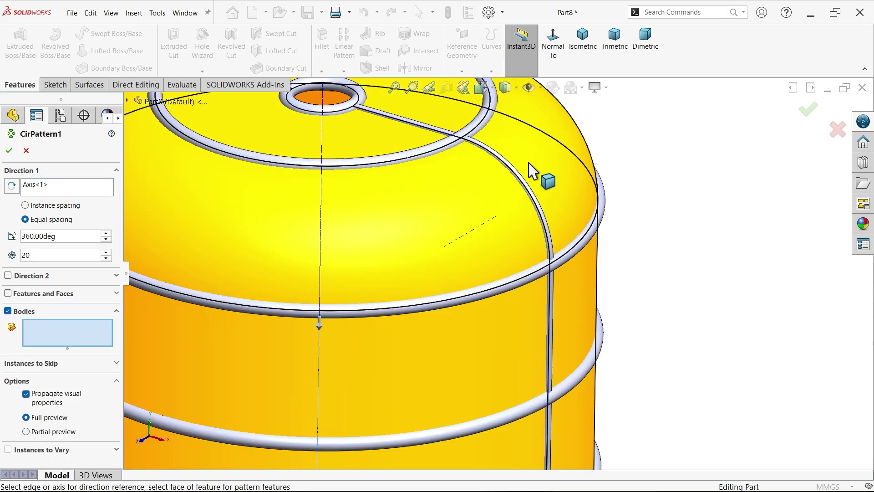
click(487, 188)
scroll(486, 187, up, 8)
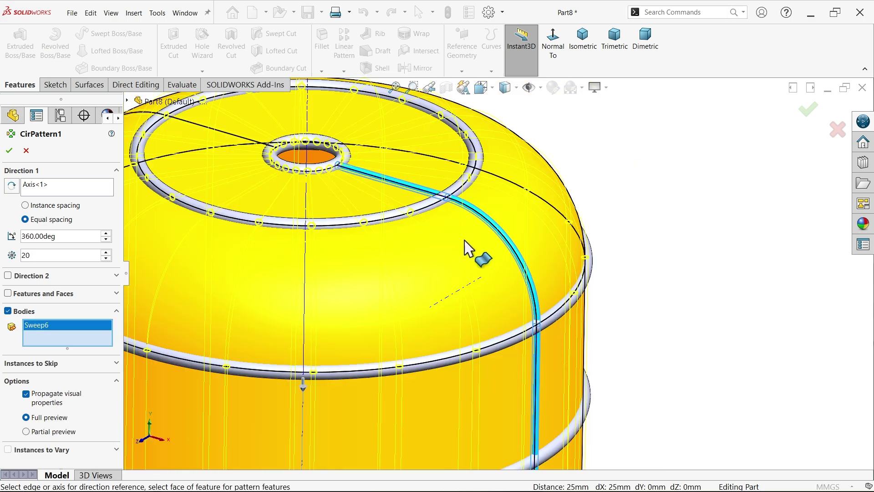
scroll(505, 291, down, 3)
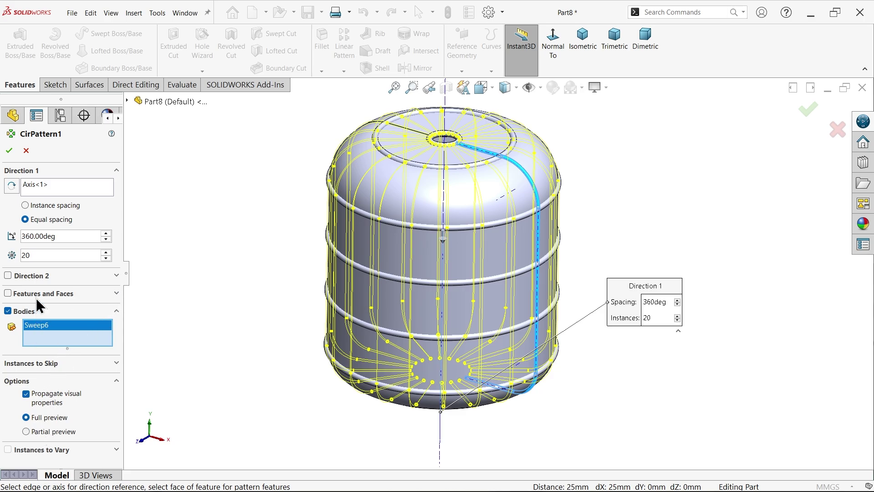
click(10, 151)
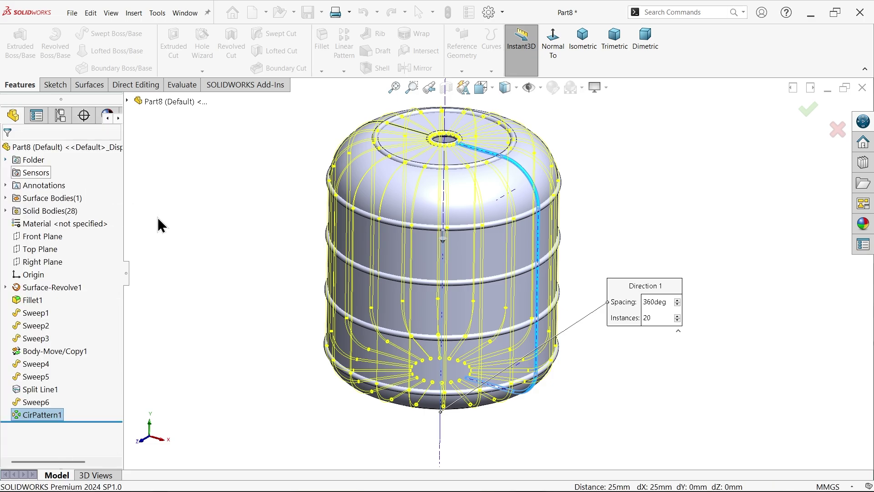
click(18, 411)
click(26, 383)
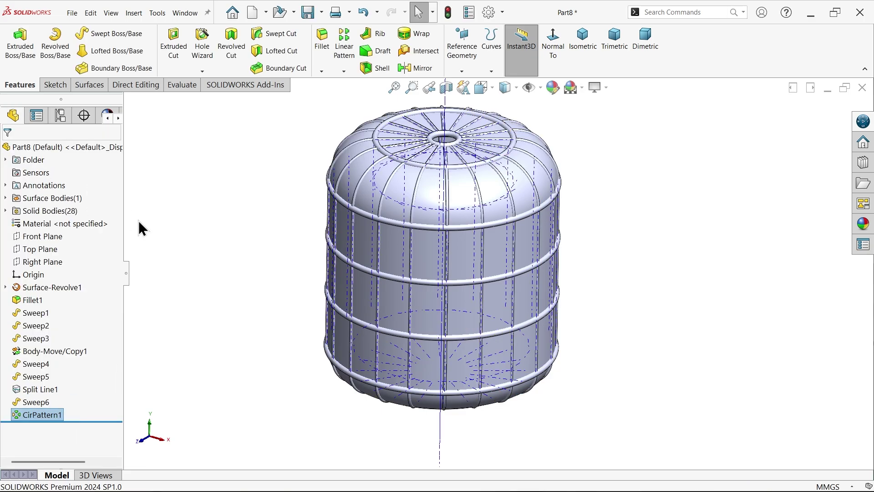
Step: Turn off temporary axes and sketch lines, then orbit to view the 20 ribs
click(541, 90)
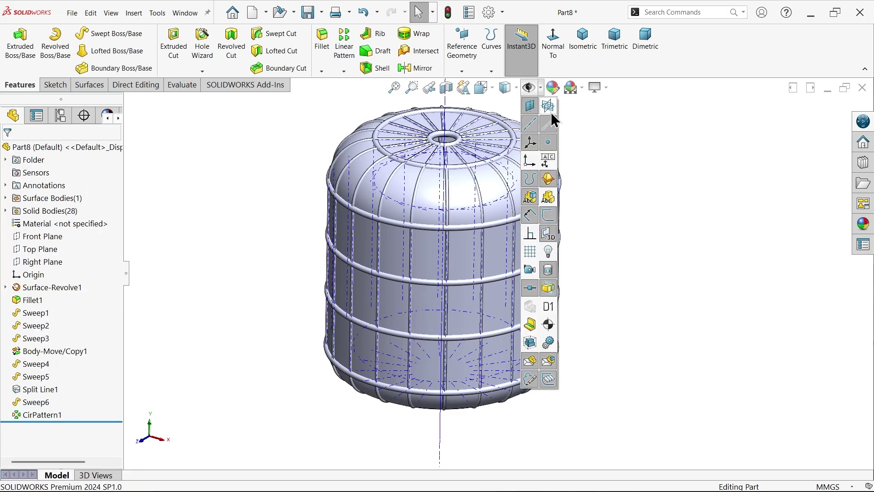
click(549, 124)
scroll(510, 175, down, 5)
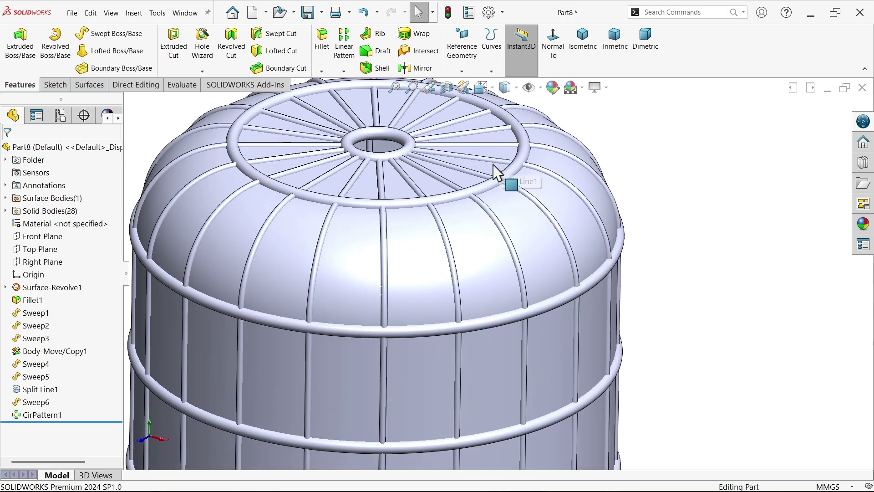
middle_drag(433, 210, 400, 205)
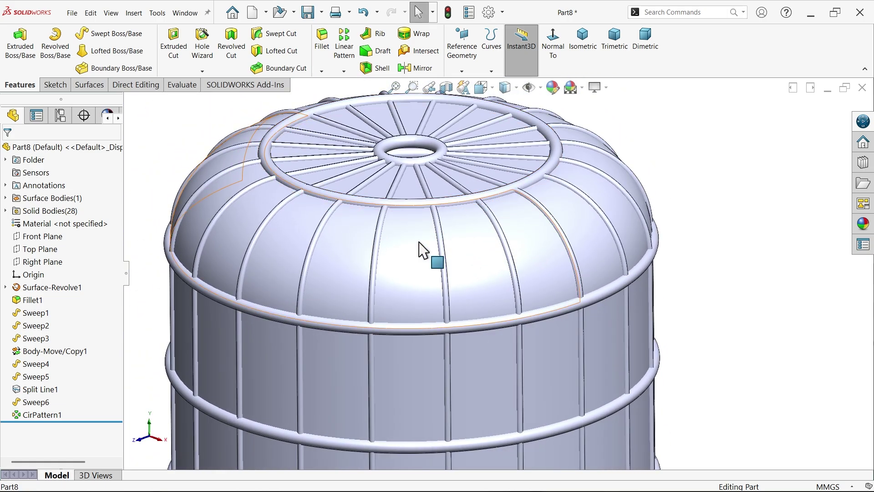
key(alt+Tab)
scroll(332, 244, up, 5)
scroll(301, 221, up, 3)
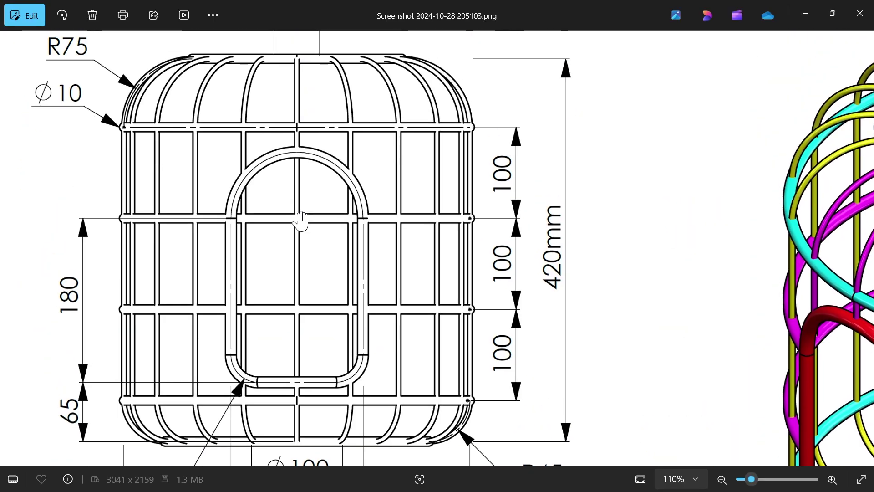
drag(234, 251, 260, 191)
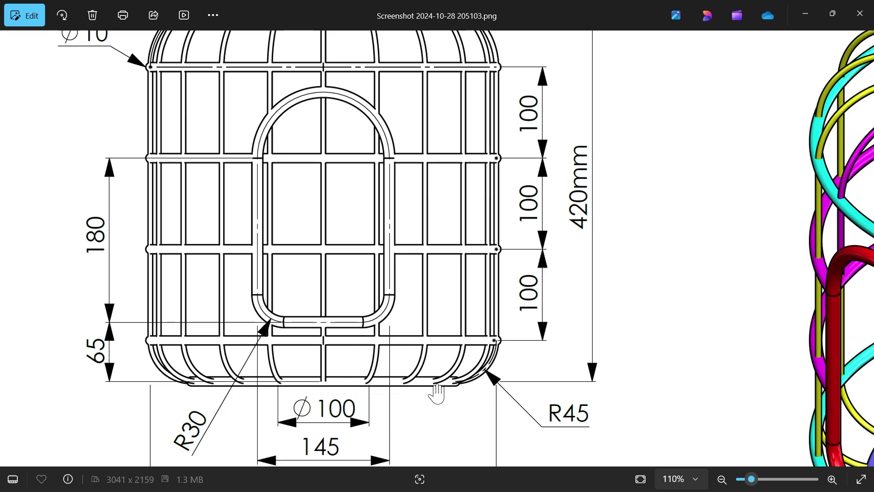
drag(338, 397, 348, 362)
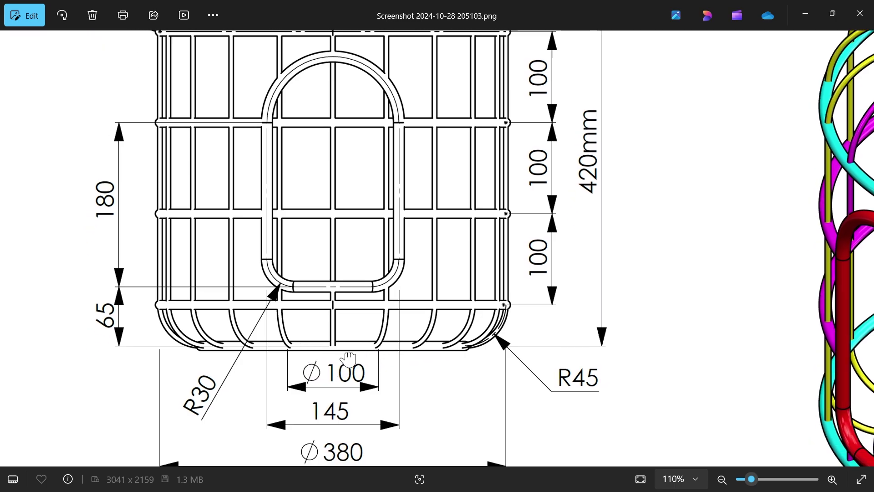
ctrl+scroll(250, 357, up, 3)
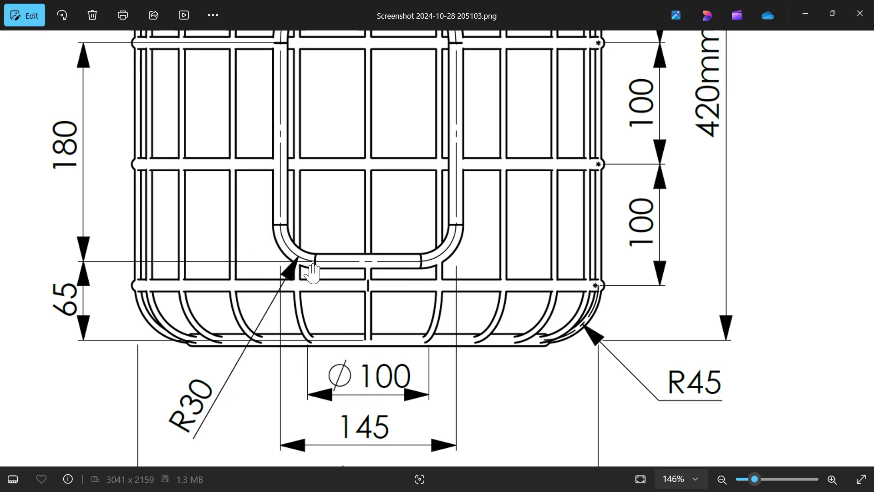
scroll(322, 296, down, 4)
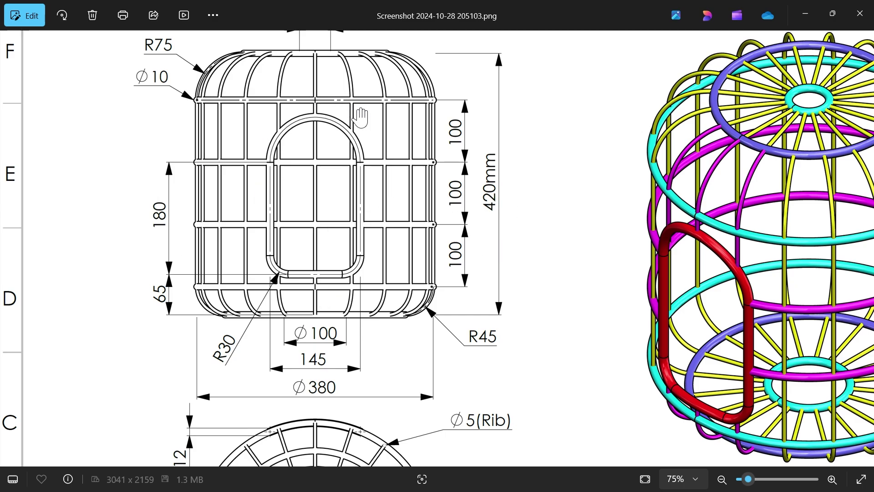
Step: Return to SOLIDWORKS and start a new sketch on the Front Plane
click(805, 14)
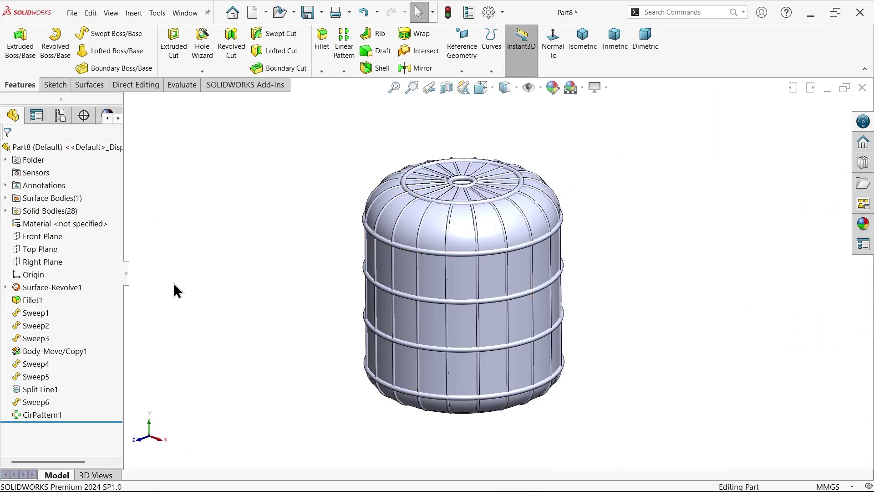
click(59, 236)
click(75, 214)
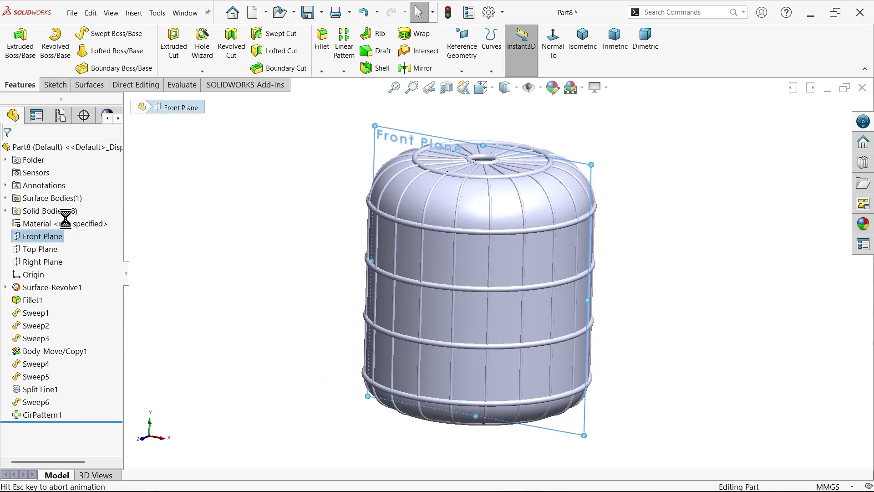
Step: Draw a closed door outline left of the cage with straight sides and a tangent arched top
click(73, 34)
scroll(222, 325, down, 2)
click(216, 324)
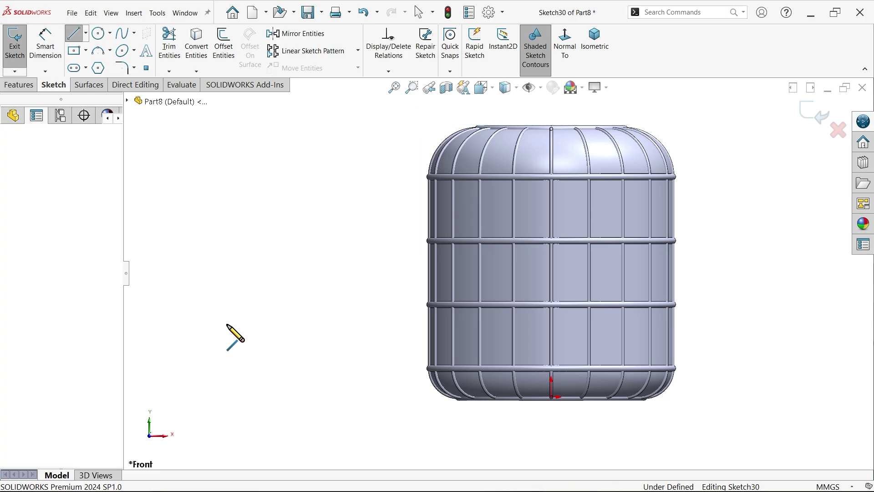
click(280, 324)
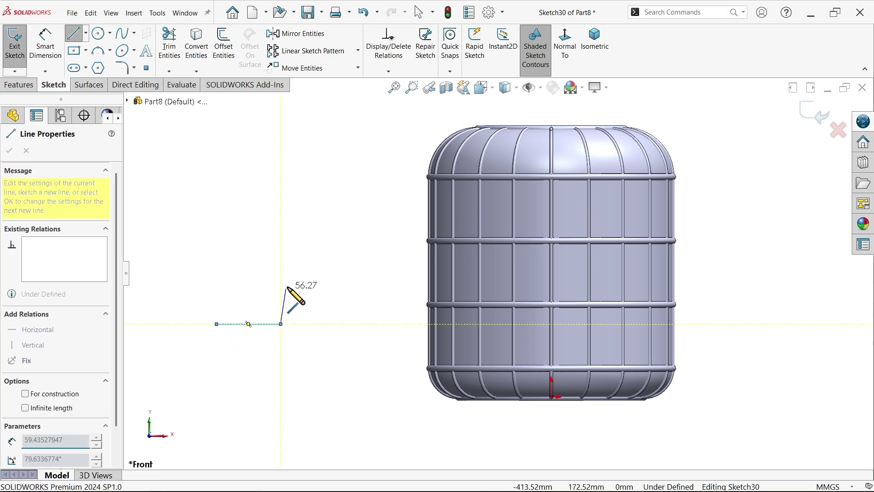
click(281, 255)
mouse_move(280, 255)
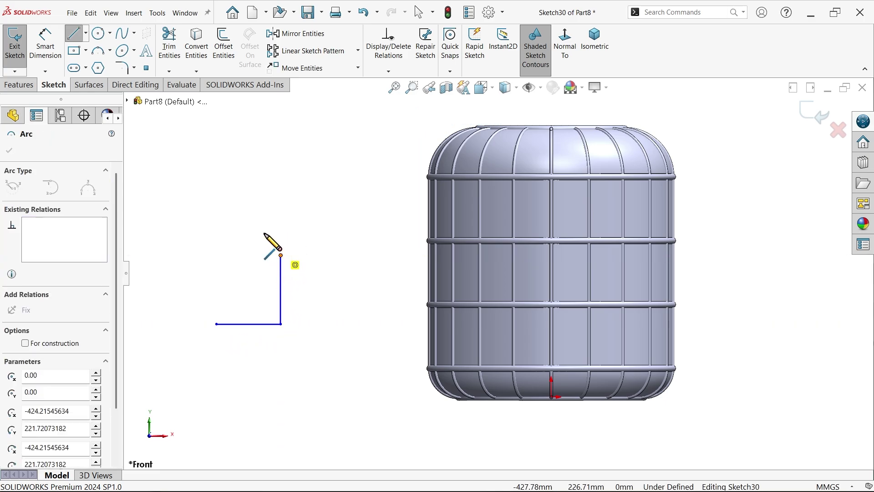
click(216, 255)
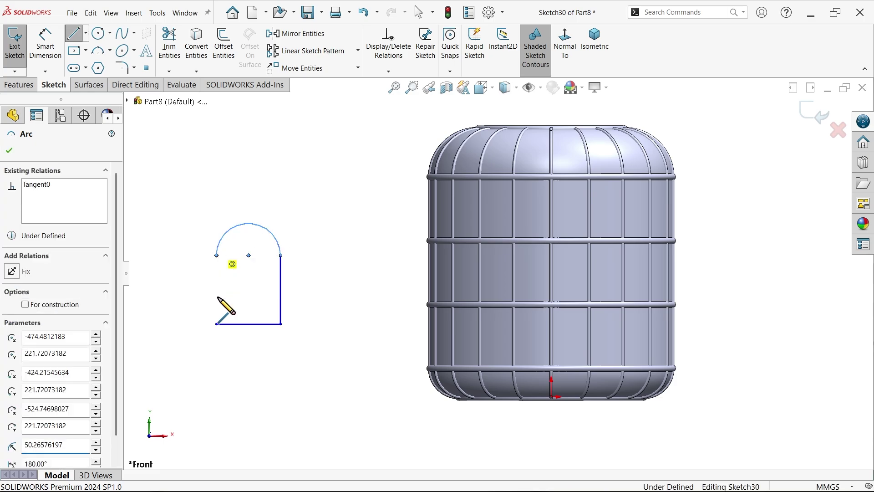
click(216, 323)
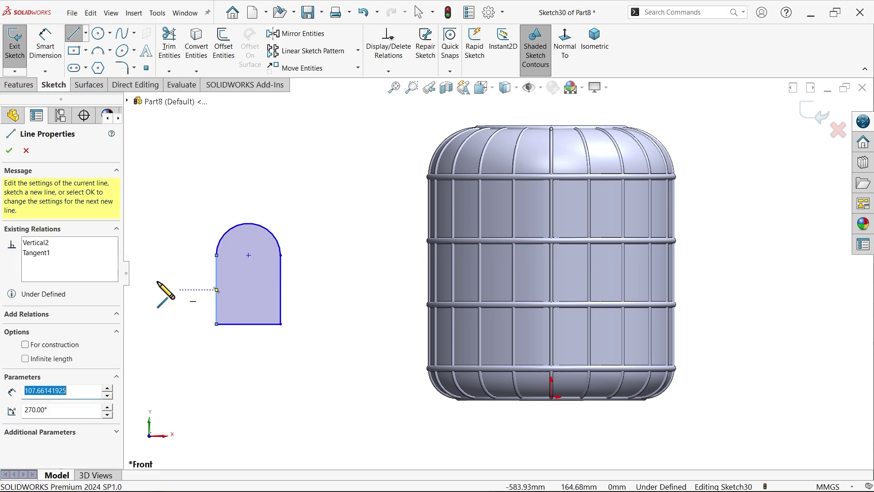
right_click(153, 279)
click(175, 280)
scroll(196, 270, down, 5)
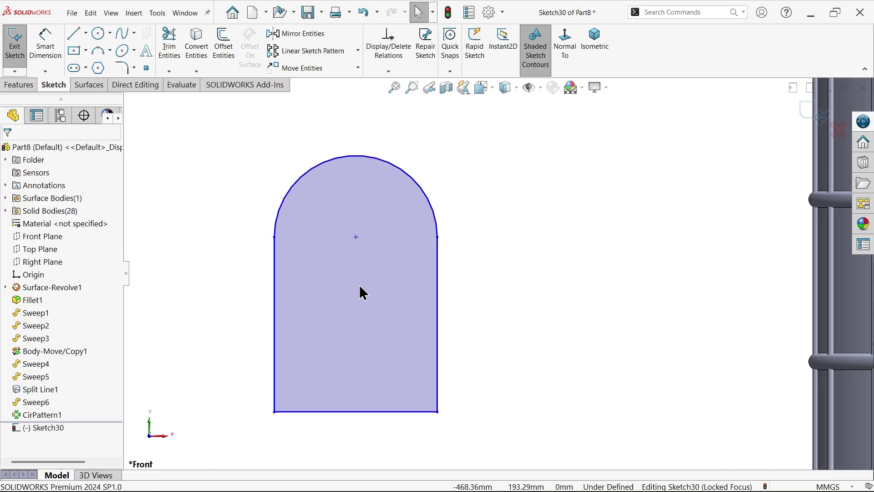
Step: Dimension the arch outline's left straight side to 180 mm tall
click(355, 237)
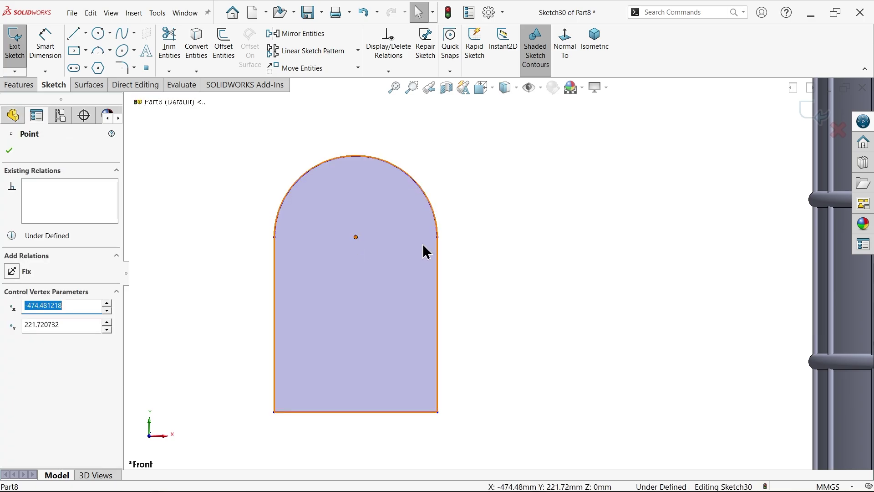
ctrl+click(437, 238)
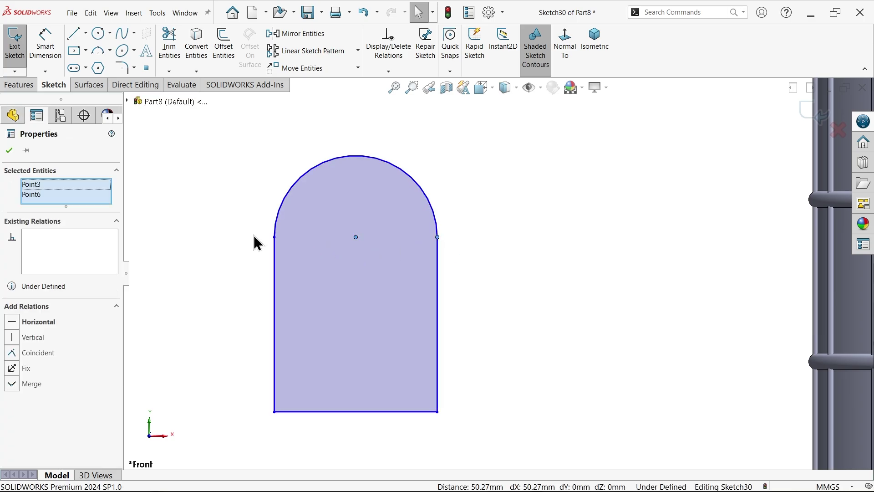
ctrl+click(275, 237)
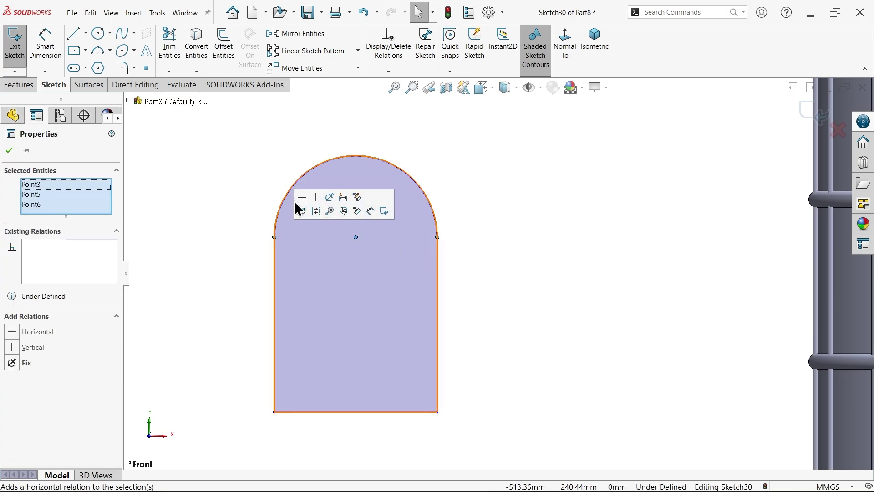
click(230, 157)
click(45, 45)
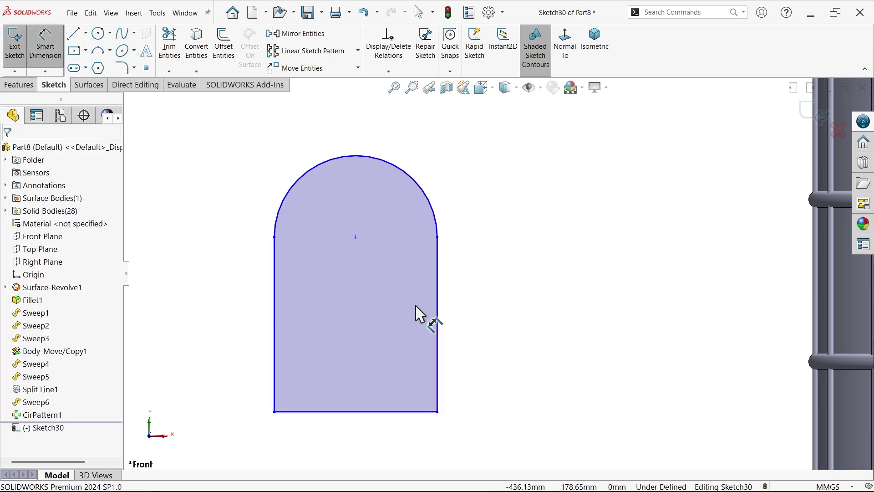
scroll(416, 308, down, 2)
scroll(410, 292, up, 1)
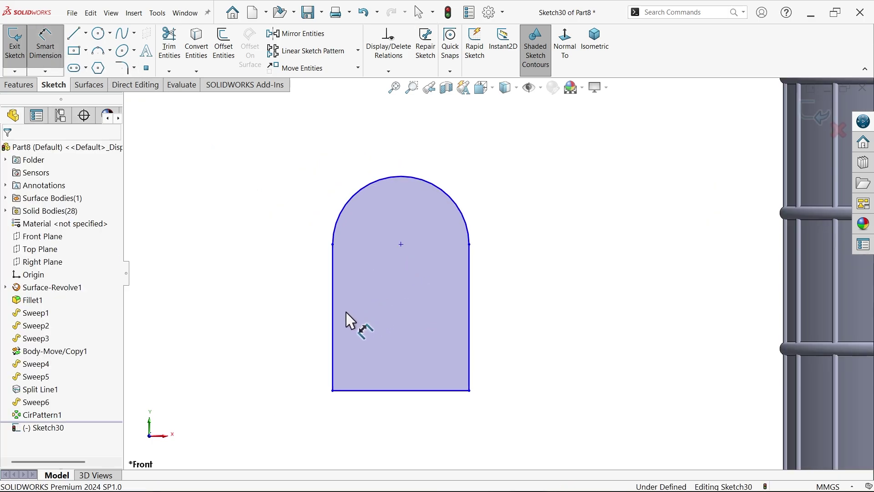
click(333, 326)
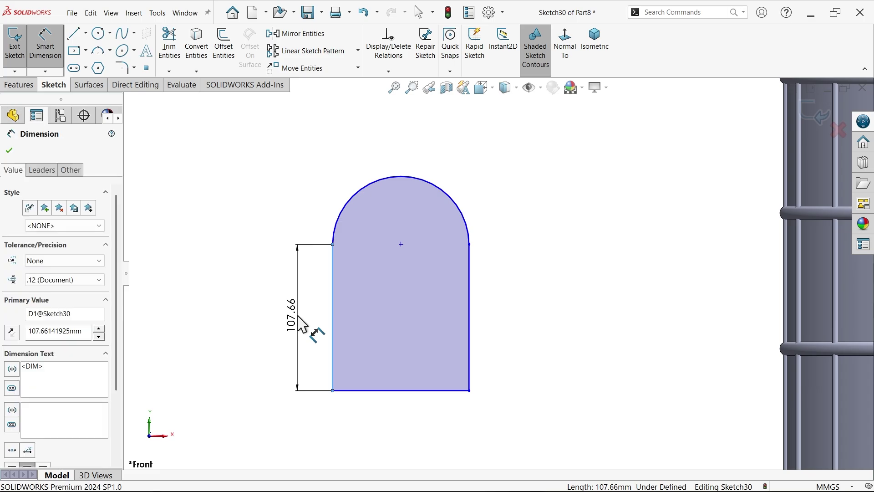
click(301, 318)
text(1)
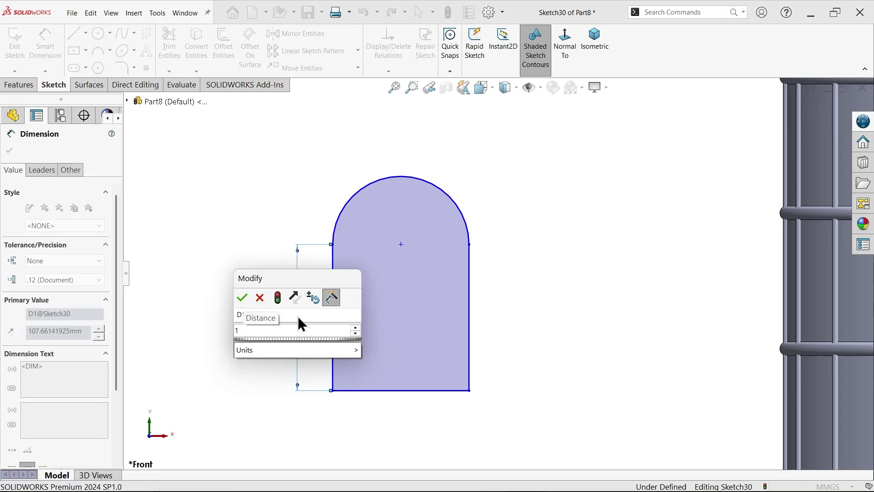
text(50)
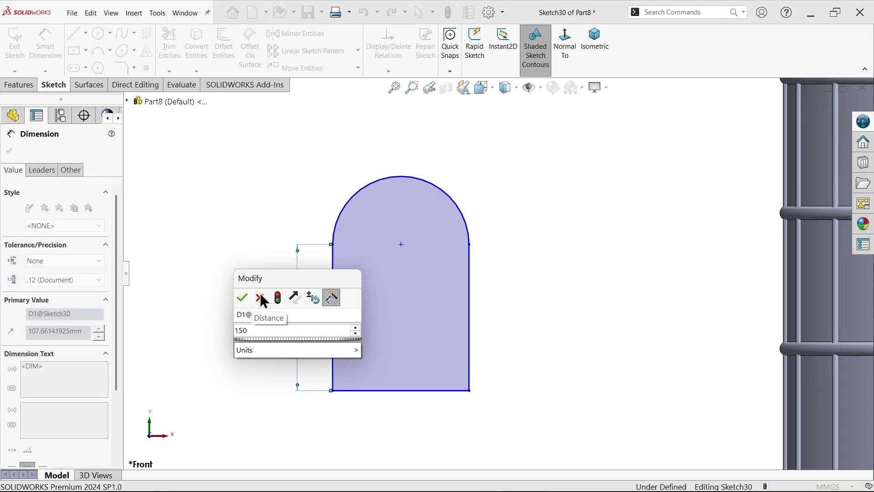
key(BackSpace)
key(BackSpace)
text(80)
key(Return)
Step: Place a width dimension below the outline's bottom edge
scroll(428, 371, up, 4)
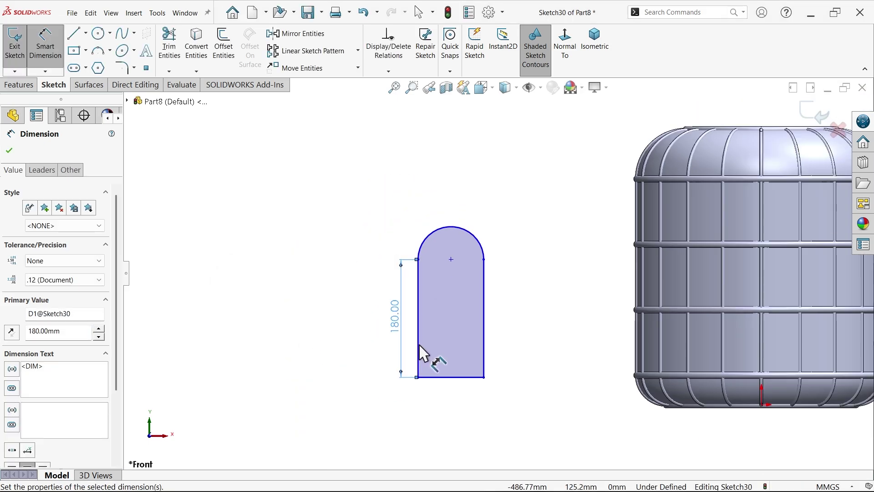
scroll(483, 359, down, 1)
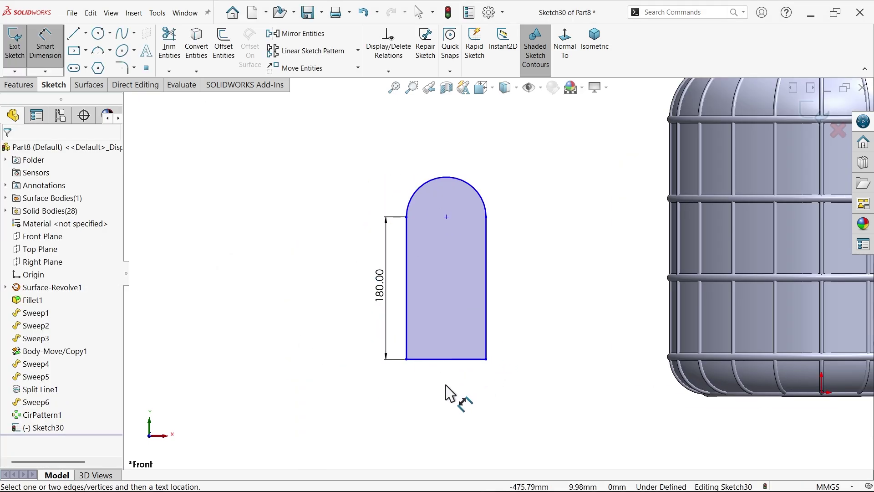
click(447, 359)
click(440, 391)
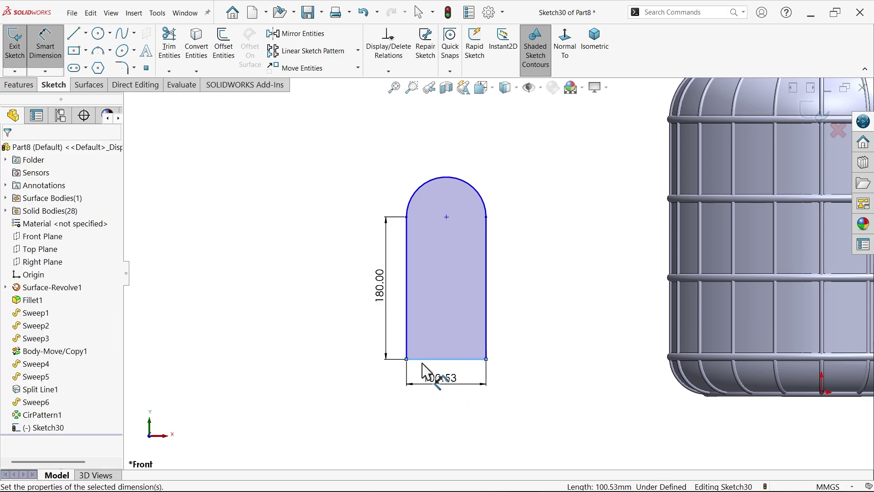
Step: Set the door width to 145 mm and round both bottom corners with R30 sketch fillets
text(145)
click(385, 367)
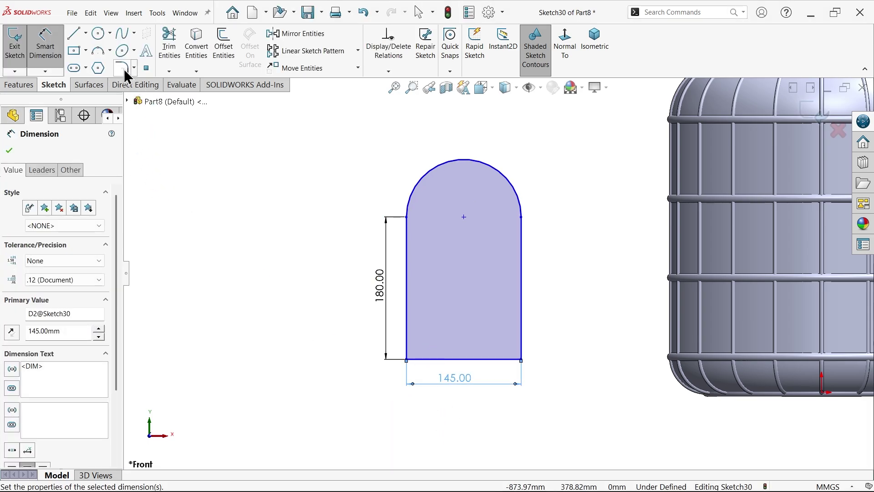
click(122, 68)
text(30.00mm)
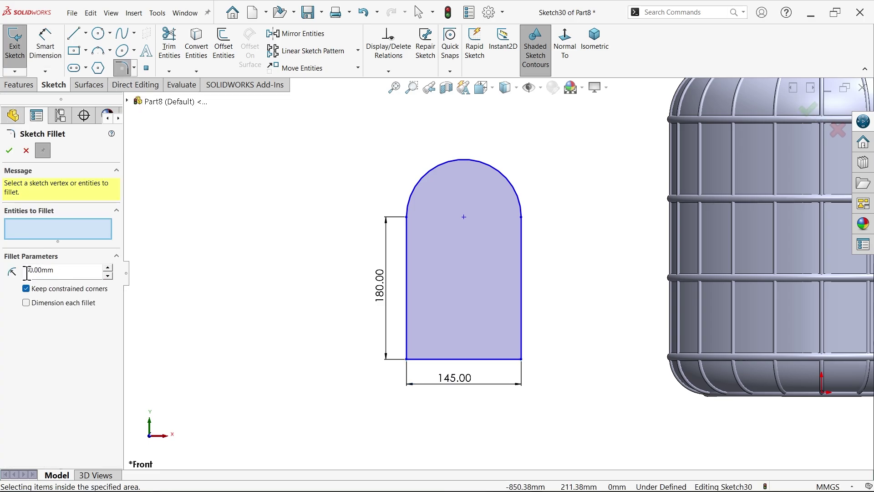
scroll(406, 354, down, 2)
click(407, 354)
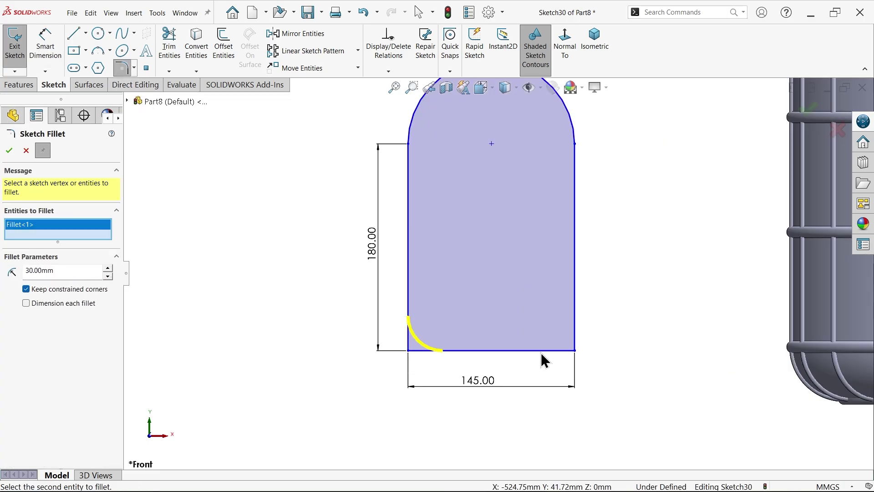
click(575, 351)
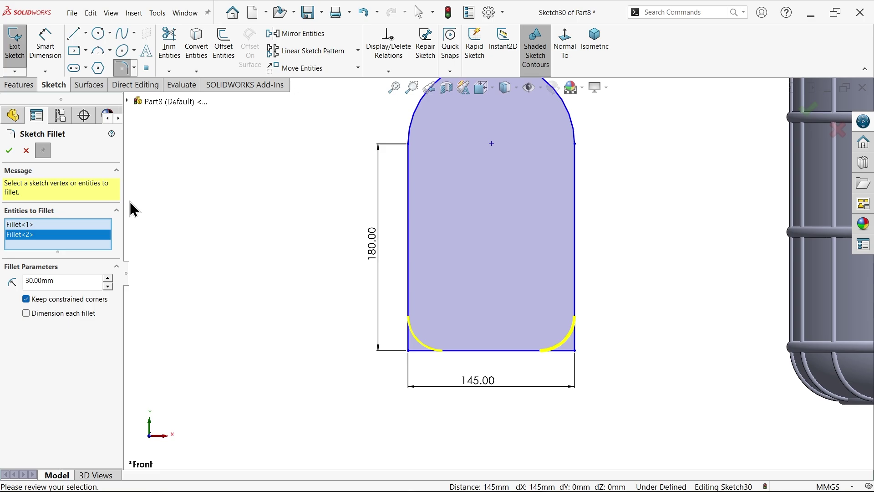
click(10, 150)
scroll(595, 335, up, 4)
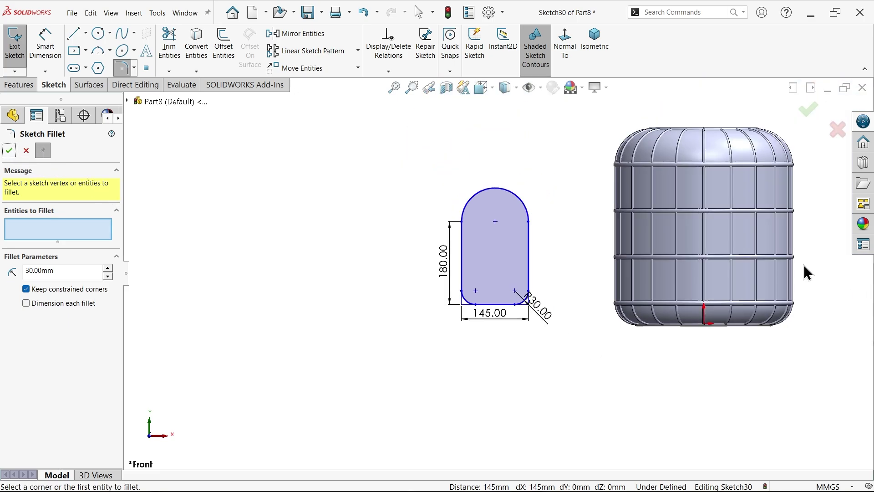
scroll(807, 273, down, 2)
Step: Move the door outline onto the cage front and align its arch centre vertically with the origin
click(27, 151)
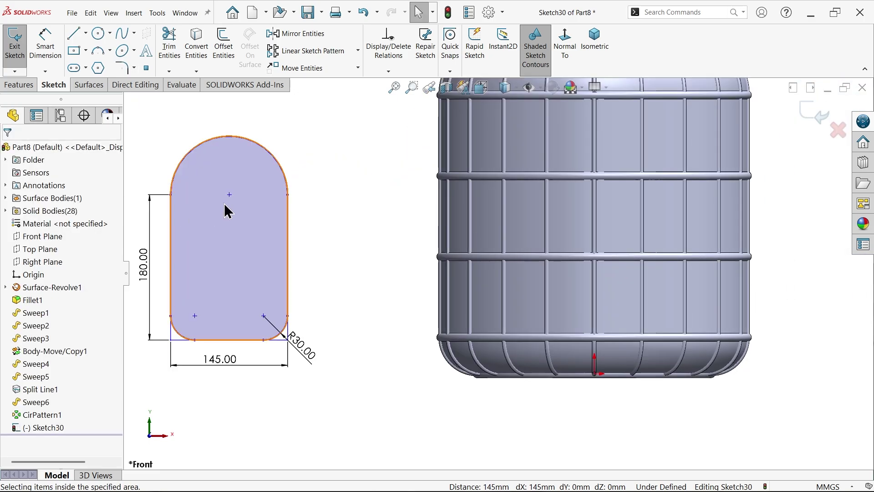
mouse_move(231, 197)
mouse_down()
mouse_move(537, 228)
mouse_move(616, 208)
mouse_up()
scroll(626, 239, down, 2)
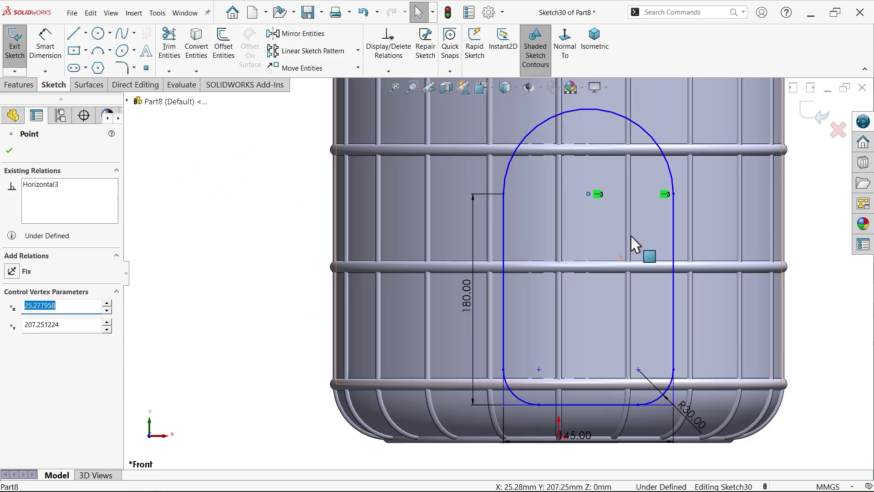
scroll(581, 417, down, 3)
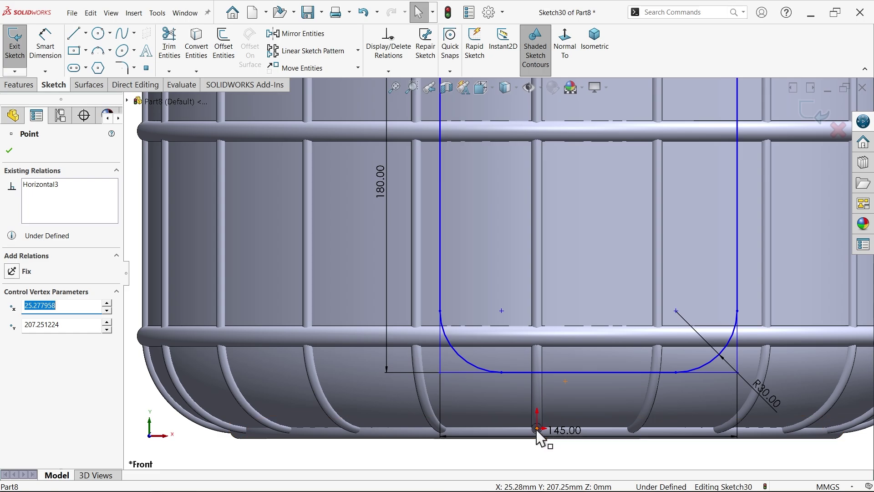
ctrl+click(537, 429)
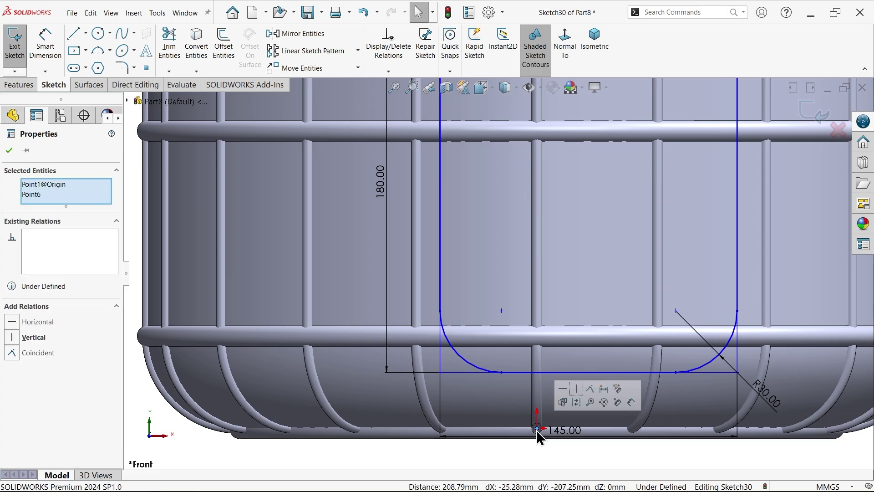
click(576, 388)
Step: Dimension the door's bottom edge 65 mm above the origin, fully defining Sketch30
click(45, 46)
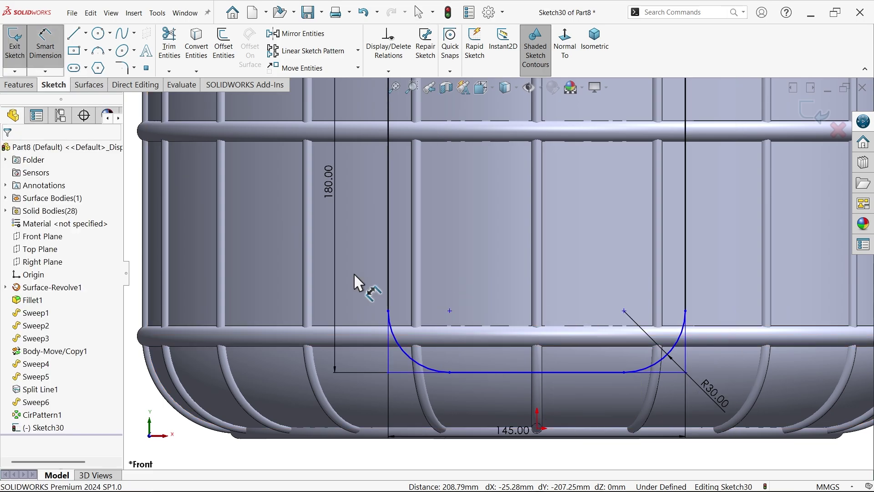
click(538, 429)
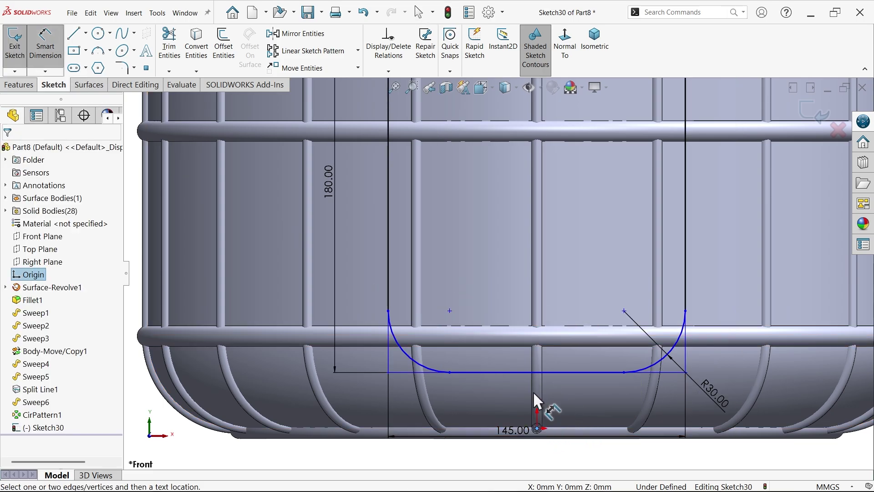
click(578, 373)
scroll(467, 384, up, 3)
click(342, 347)
click(295, 337)
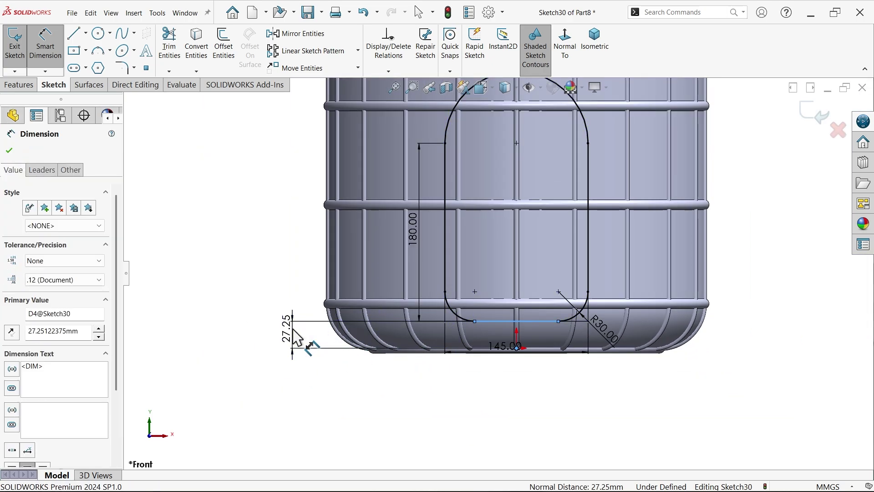
text(65)
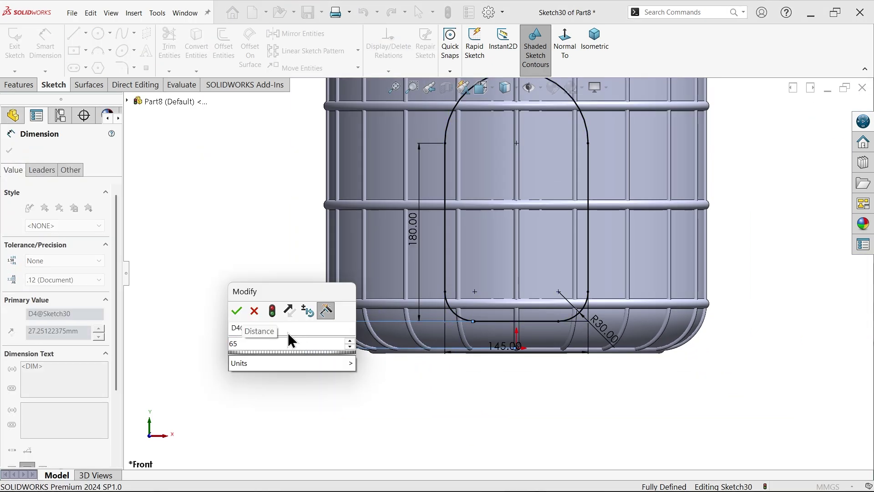
click(238, 311)
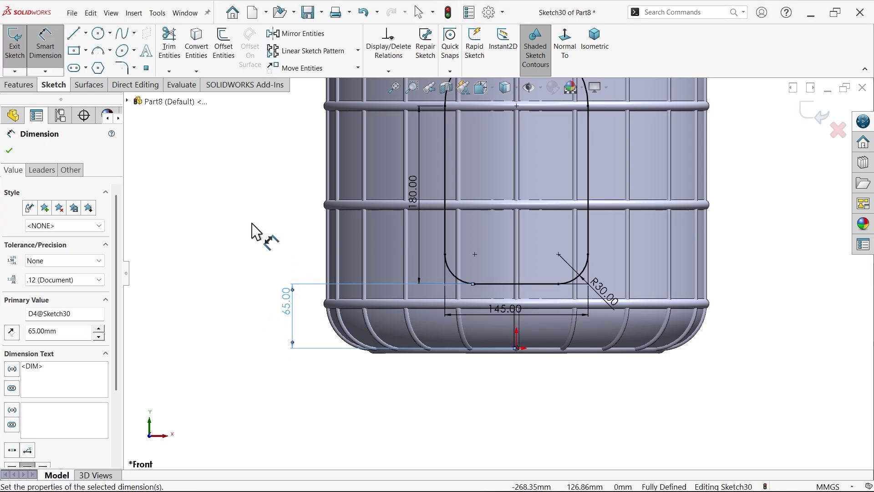
scroll(498, 258, up, 2)
scroll(501, 168, down, 2)
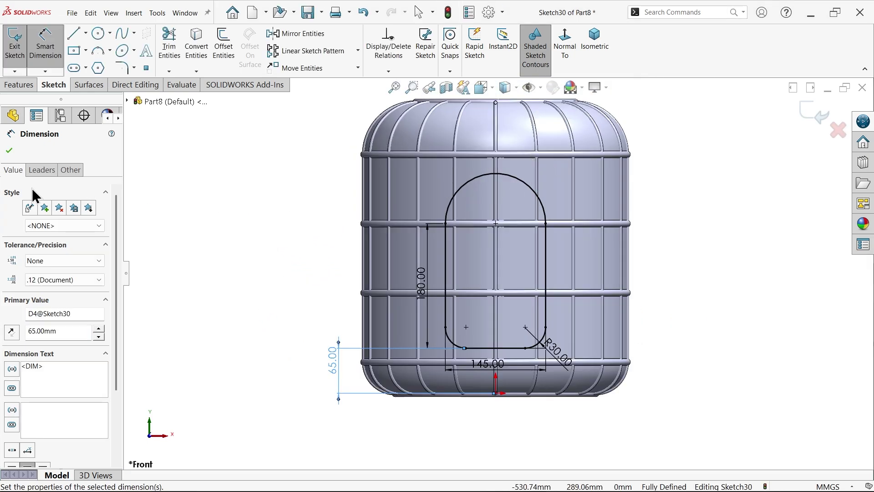
click(9, 151)
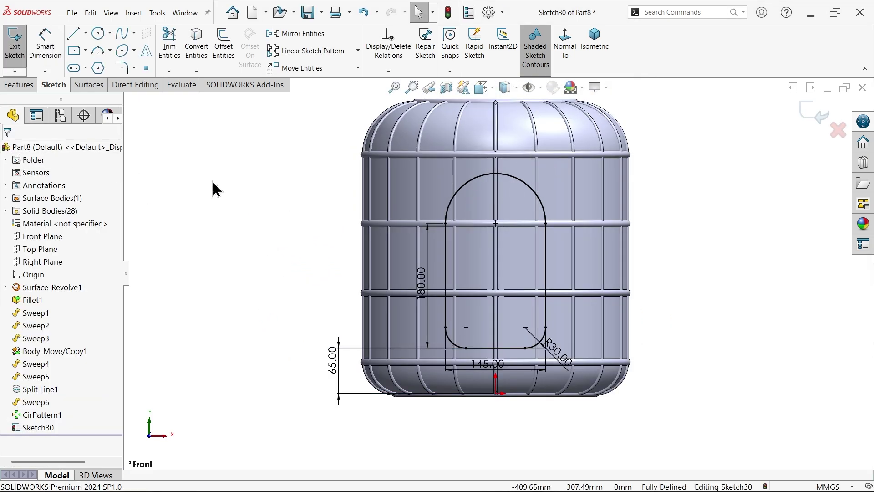
Step: Trim the arched door piece out of the cage's inner surface using Sketch30 as the trim tool
click(97, 86)
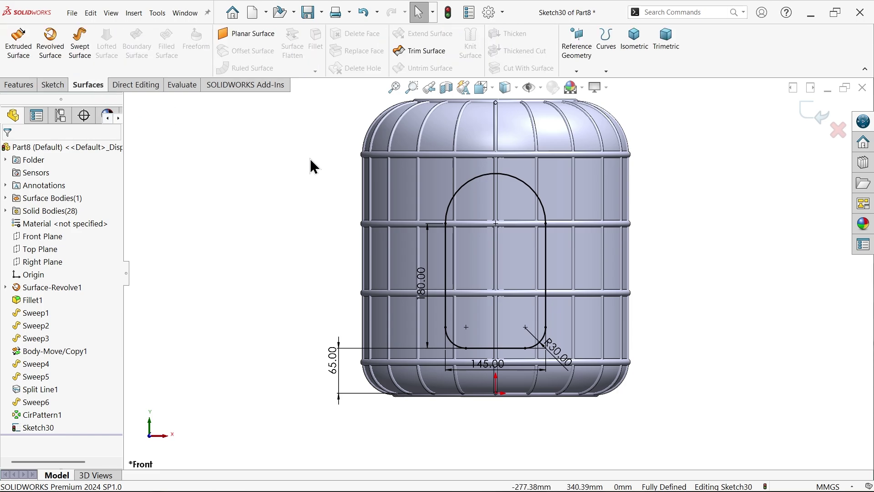
middle_drag(269, 174, 242, 215)
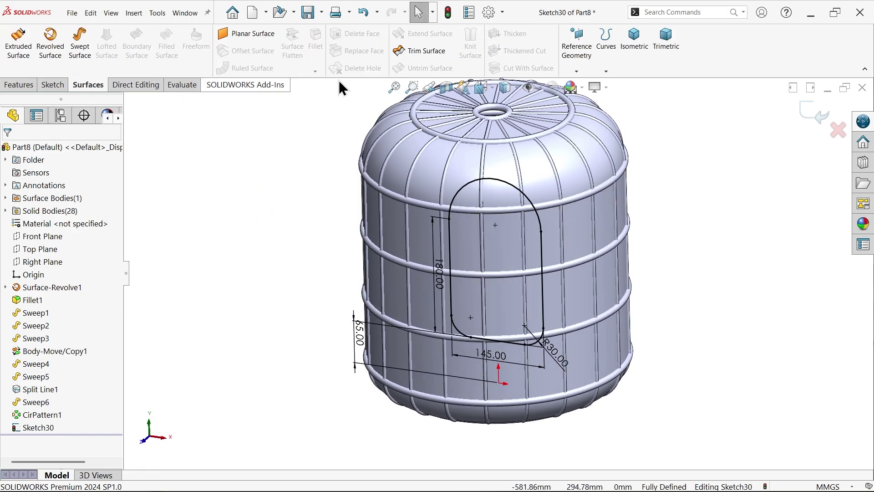
click(428, 50)
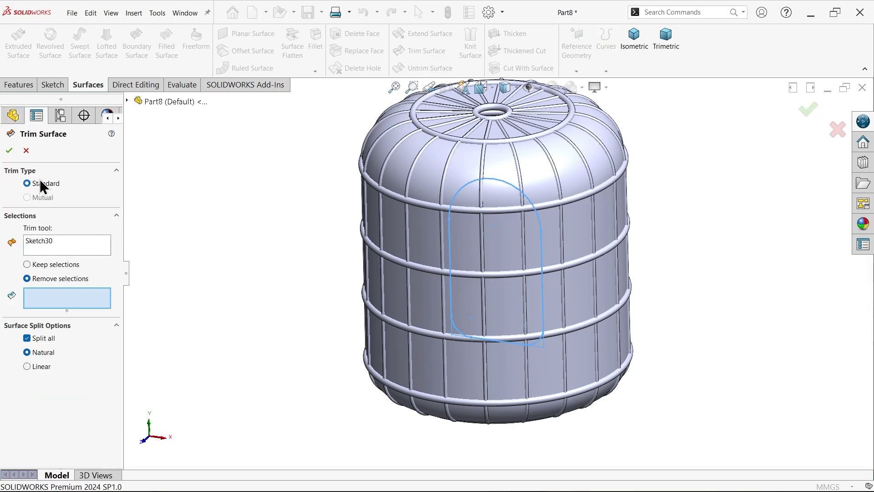
click(40, 241)
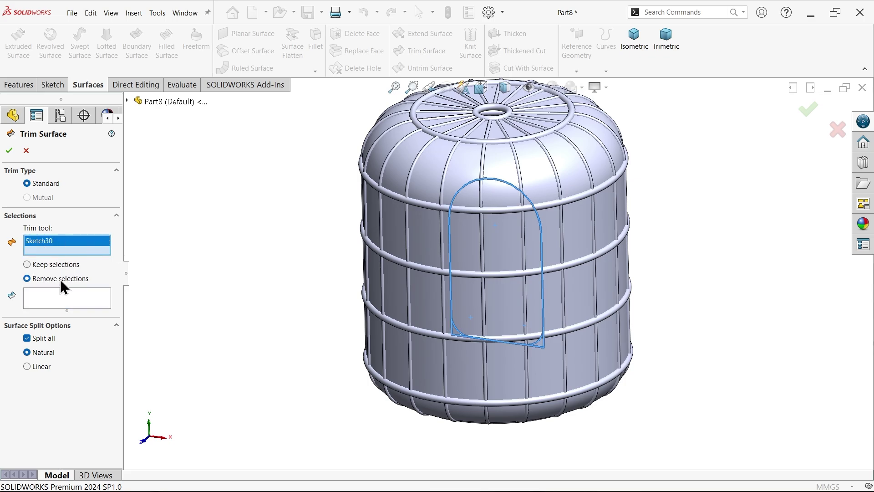
click(48, 303)
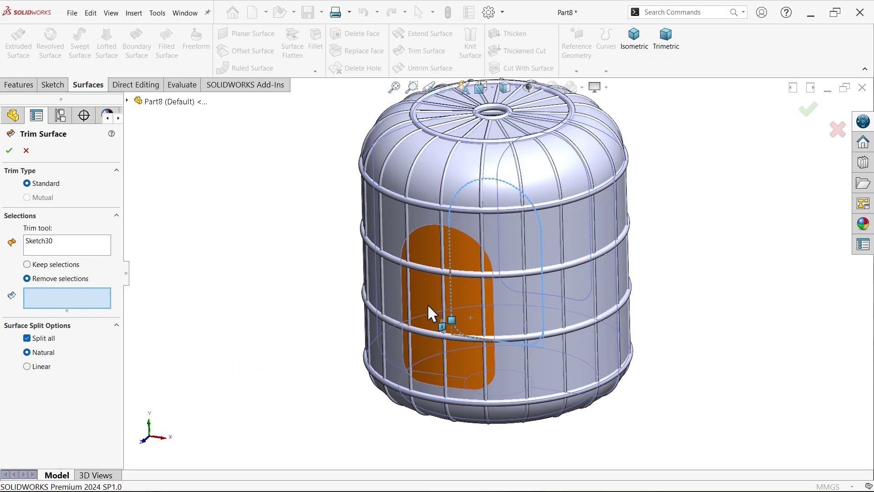
click(431, 323)
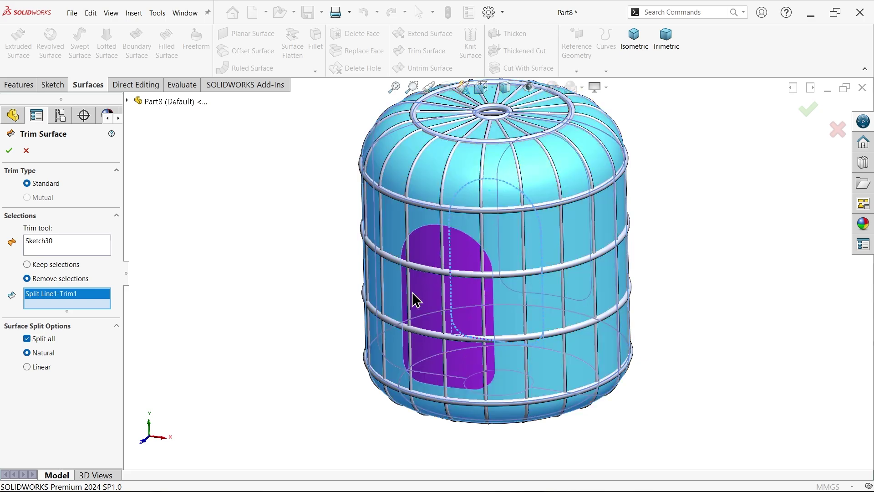
click(9, 151)
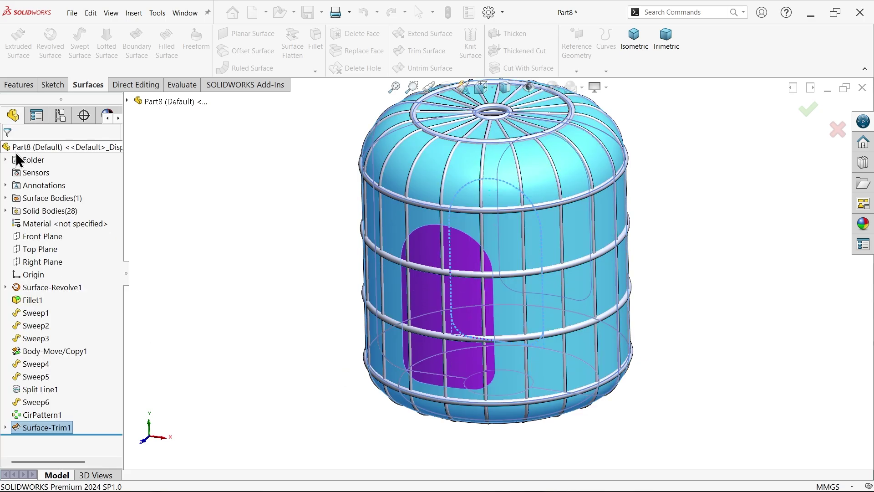
middle_drag(188, 244, 240, 255)
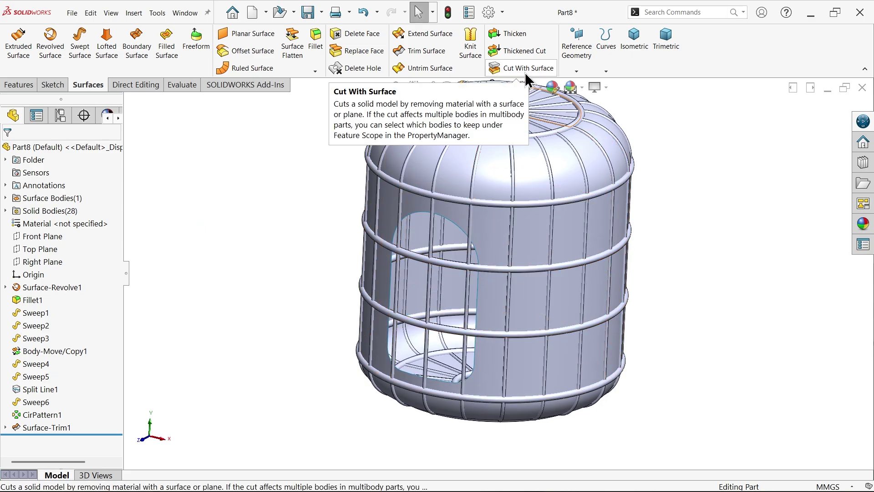
Step: Extrude-cut Sketch30 Through All in the flipped direction to clear doorway wires, keeping all bodies
click(20, 85)
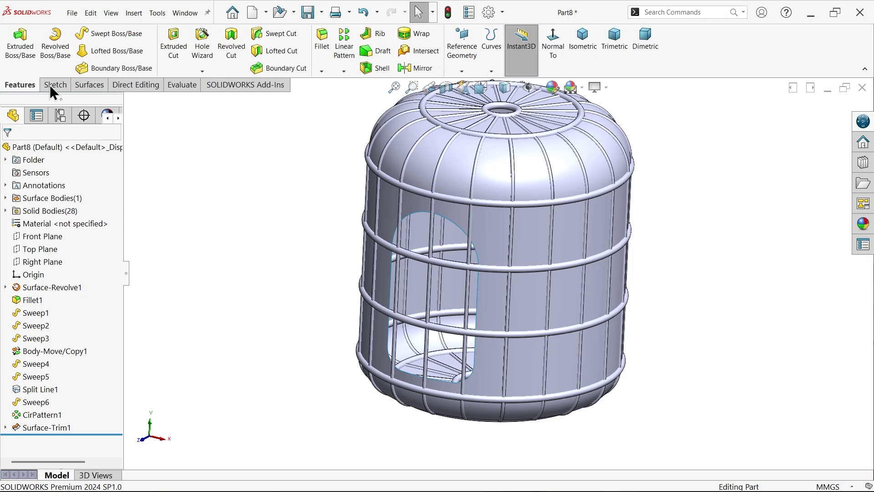
click(6, 427)
click(46, 442)
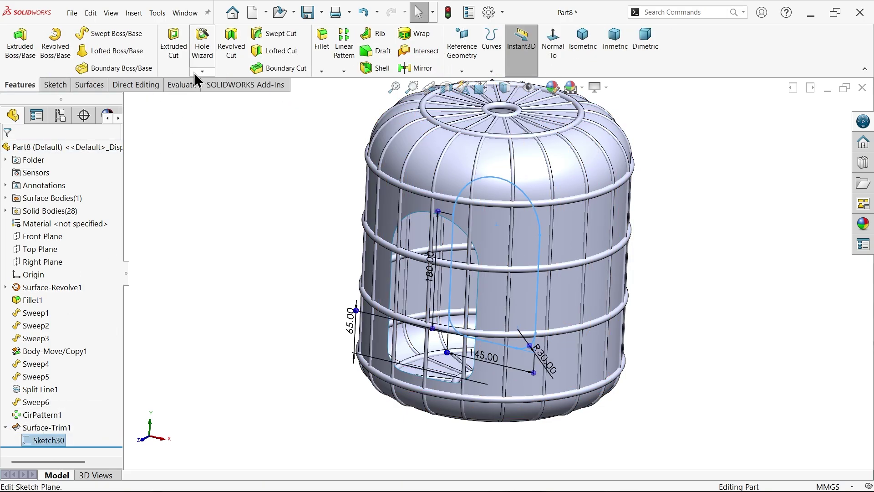
click(173, 50)
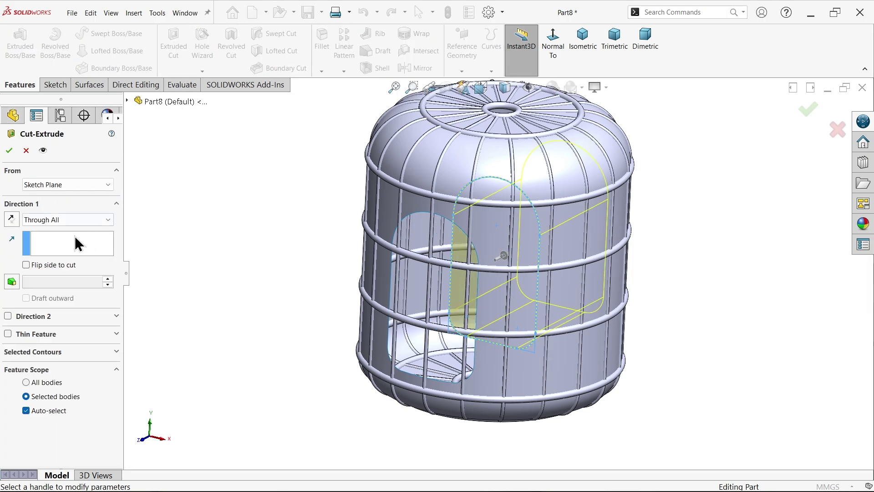
click(11, 219)
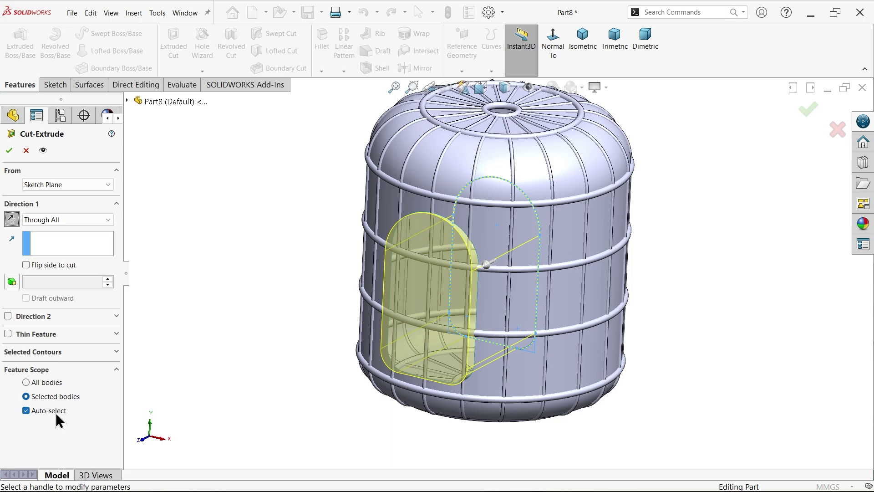
click(8, 151)
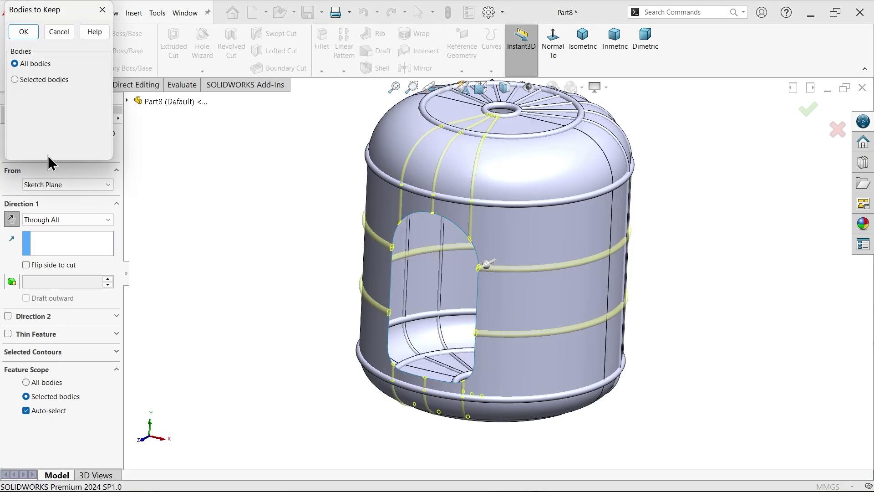
click(24, 31)
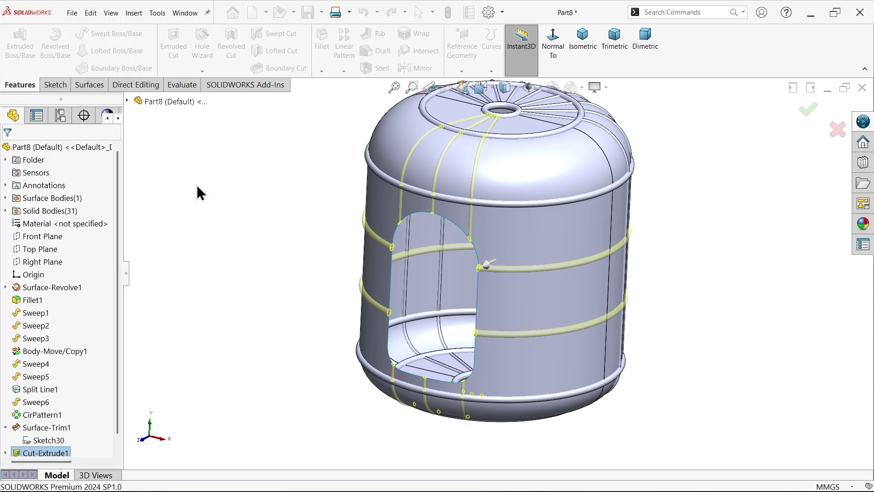
scroll(427, 308, down, 5)
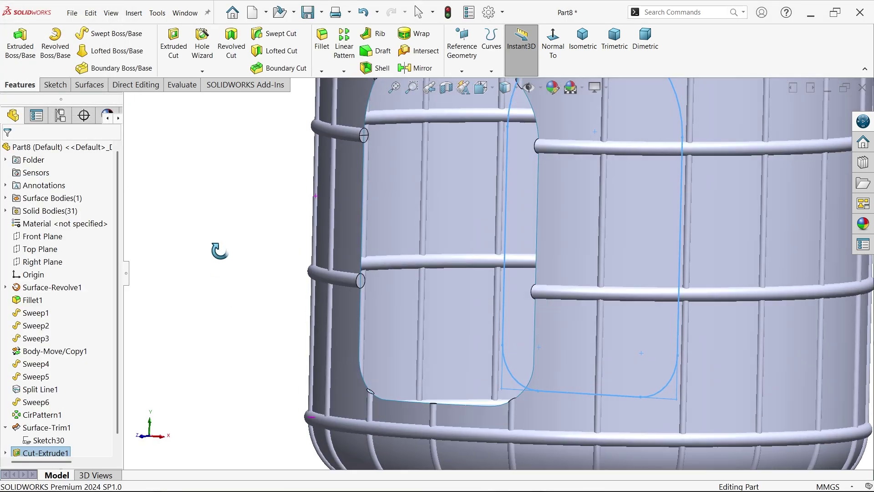
middle_drag(219, 251, 215, 294)
click(100, 37)
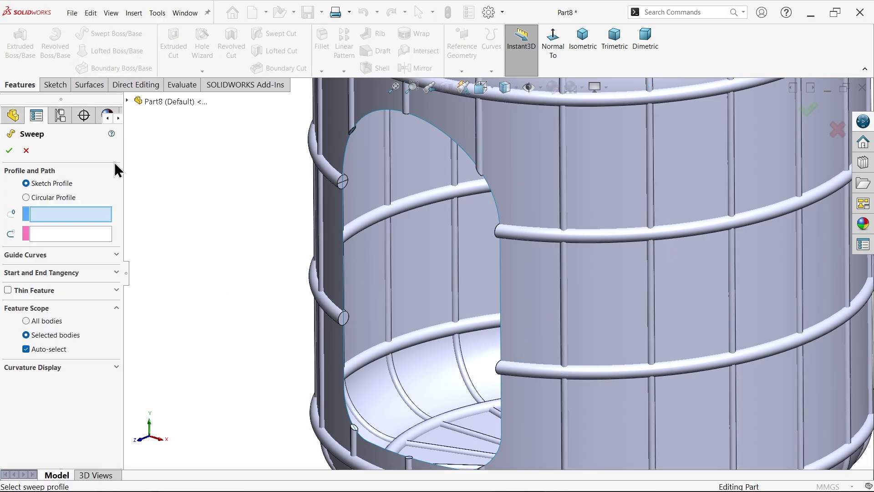
click(45, 198)
drag(56, 234, 2, 232)
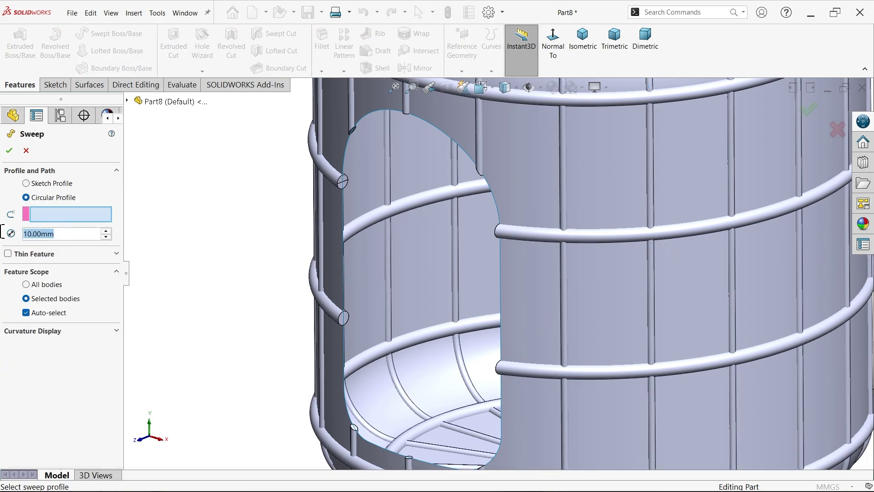
text(12)
key(Return)
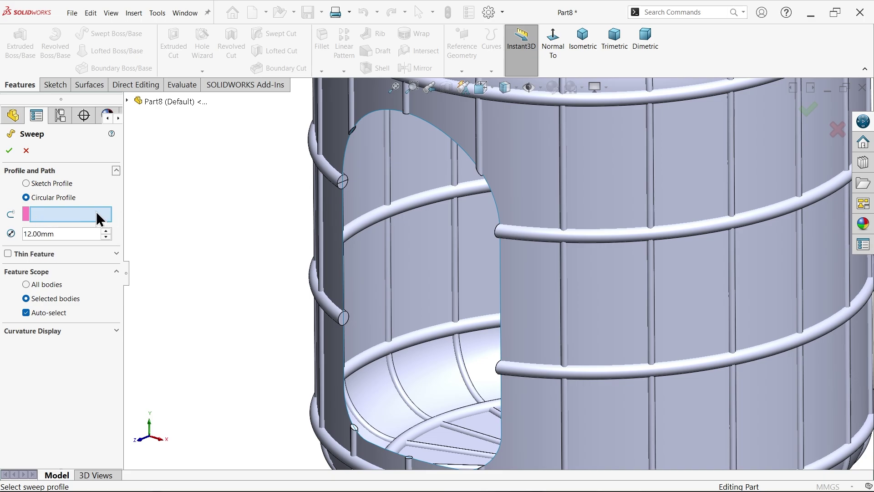
right_click(100, 219)
click(144, 231)
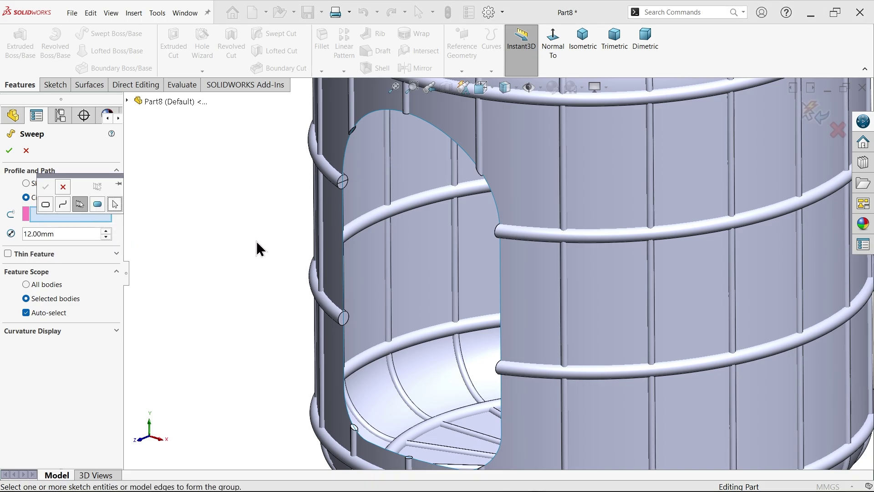
click(345, 219)
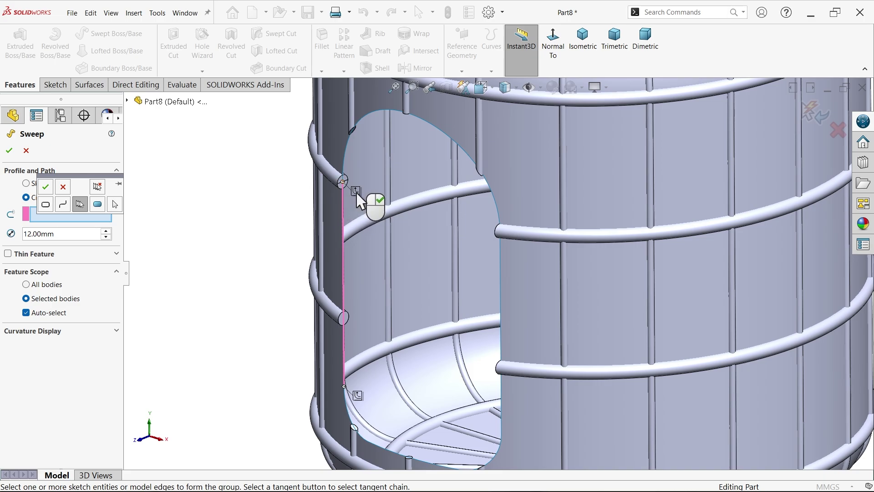
click(356, 191)
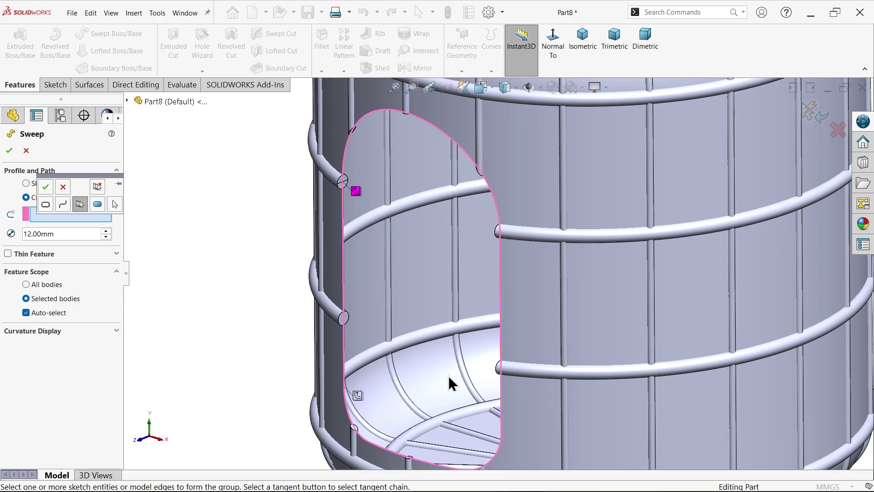
click(45, 187)
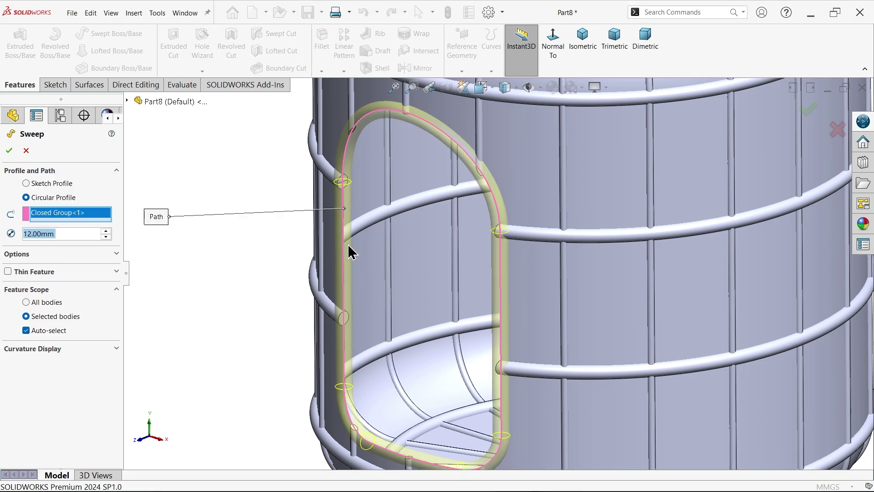
click(77, 253)
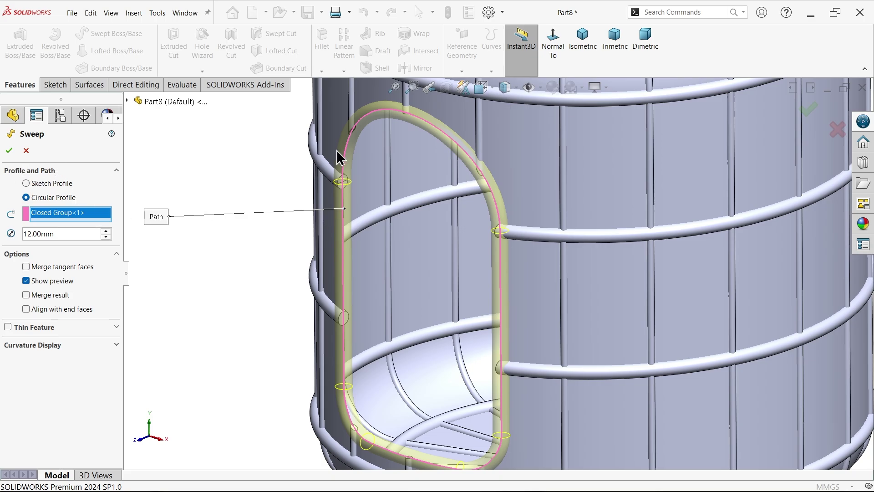
click(11, 153)
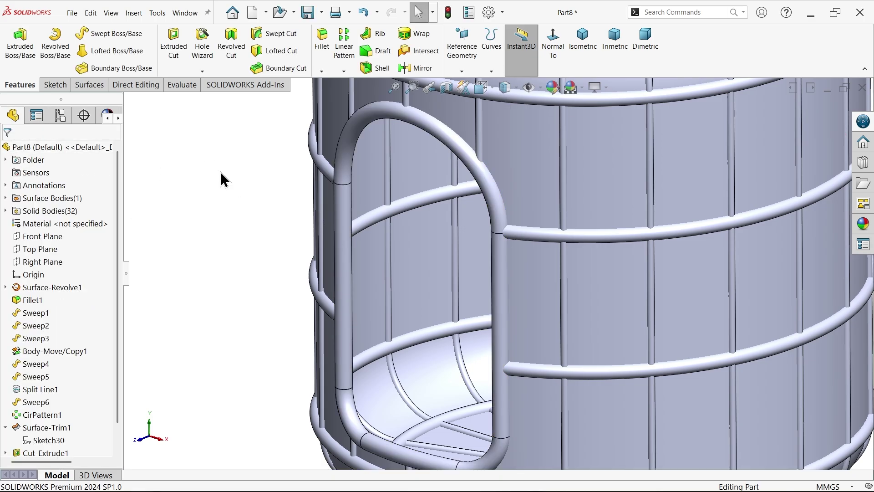
key(f)
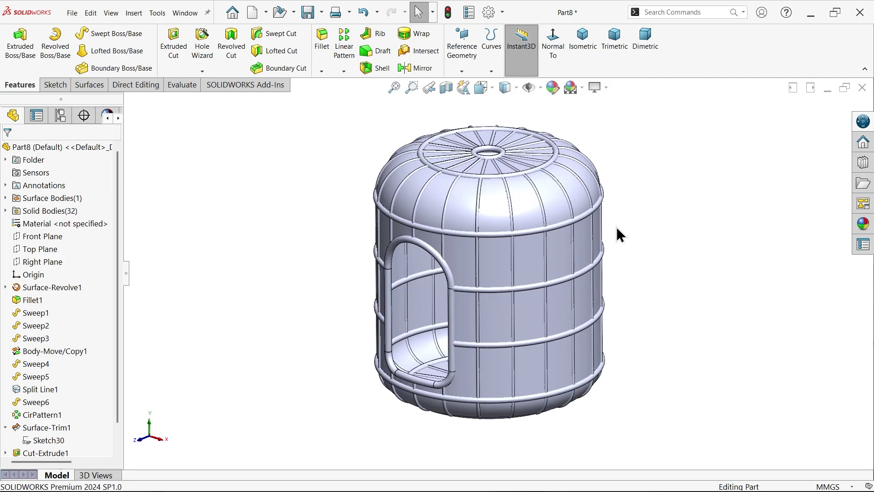
middle_drag(640, 237, 674, 223)
click(6, 198)
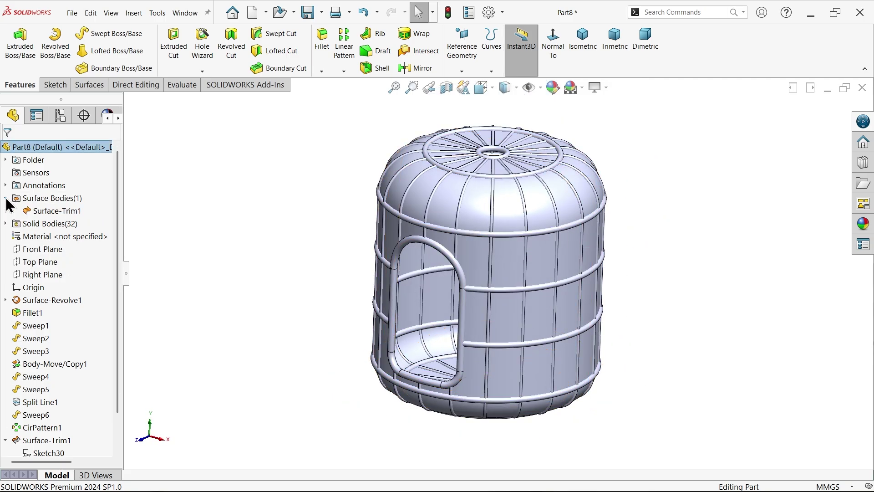
click(39, 211)
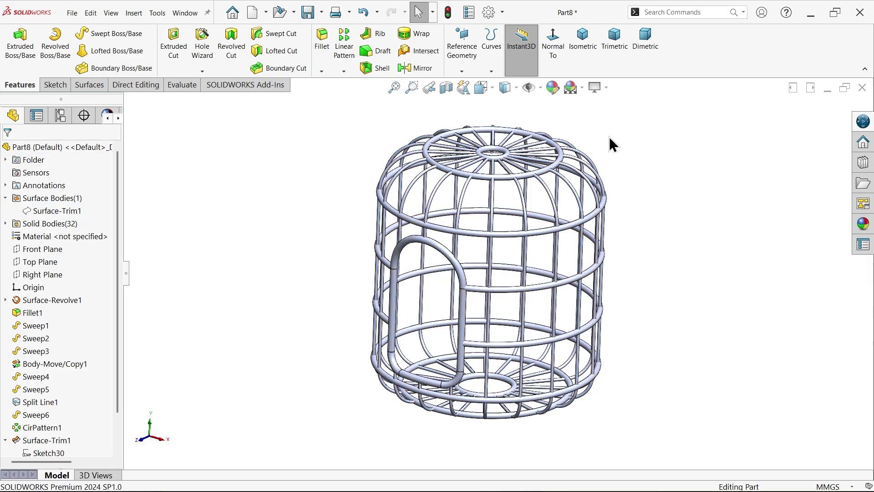
click(606, 87)
click(610, 104)
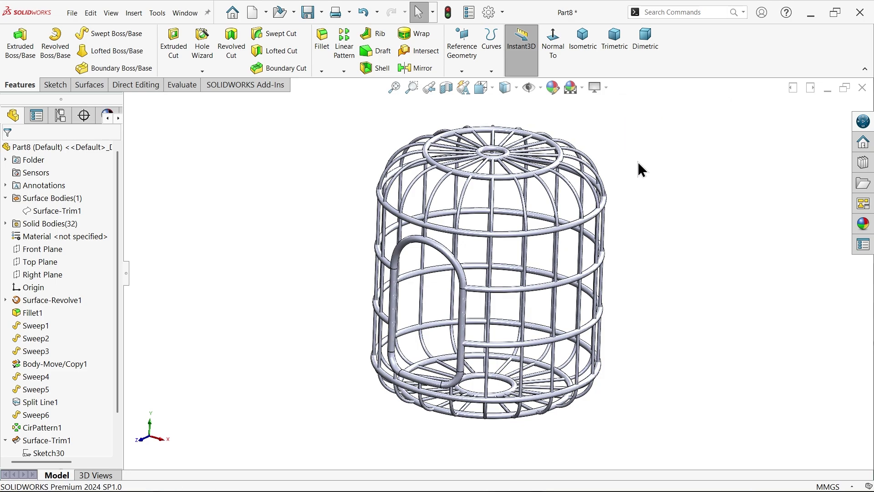
middle_drag(644, 244, 636, 230)
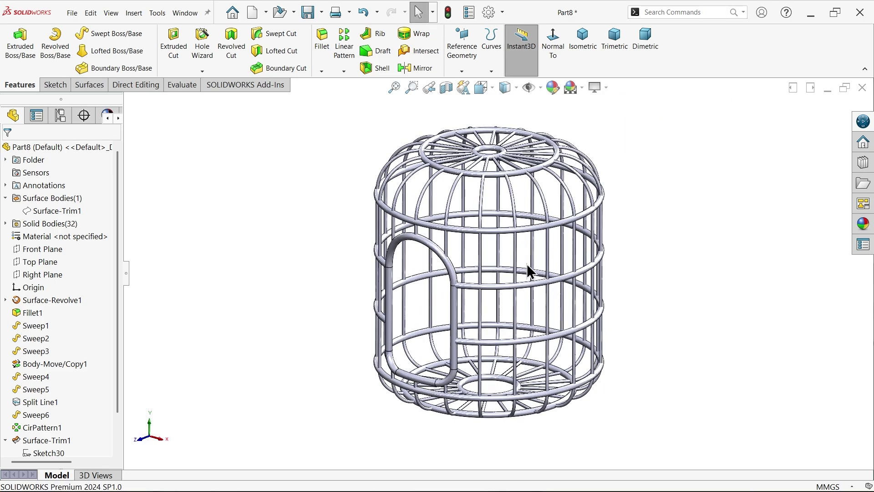
scroll(530, 272, down, 2)
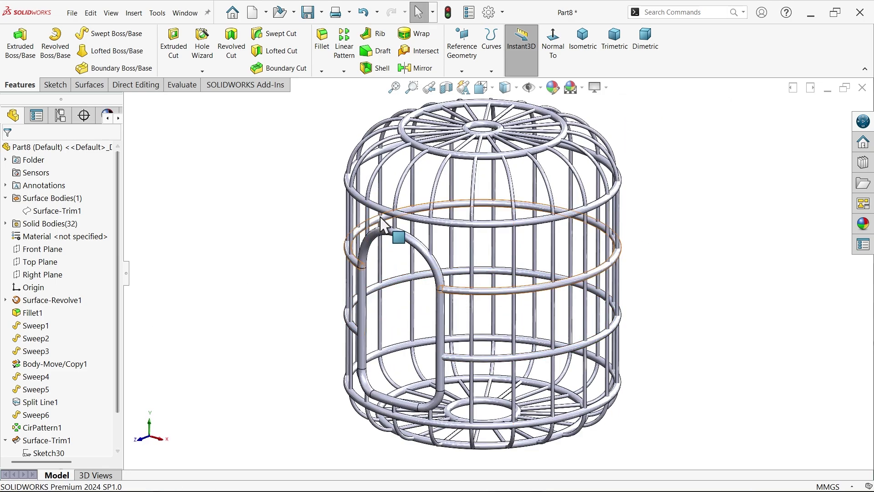
Step: Colour the arched door loop body pure red (RGB 255, 0, 0) instead of the whole Part8
click(553, 89)
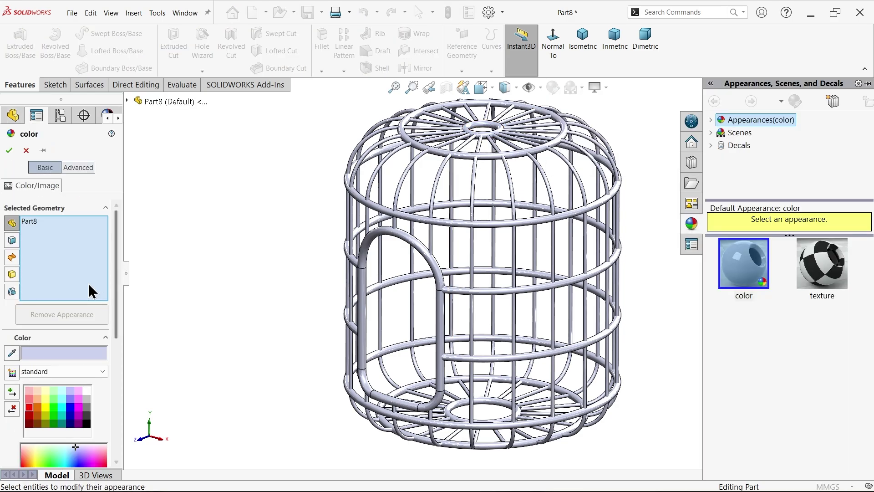
right_click(33, 224)
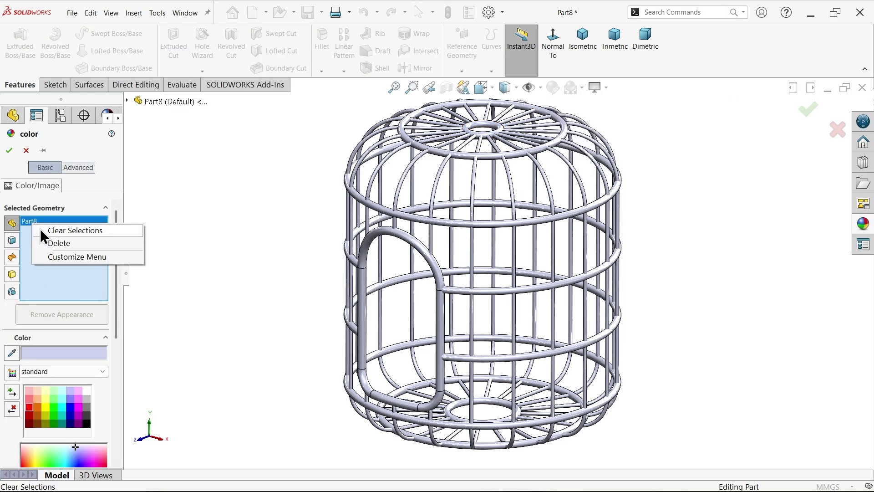
click(57, 230)
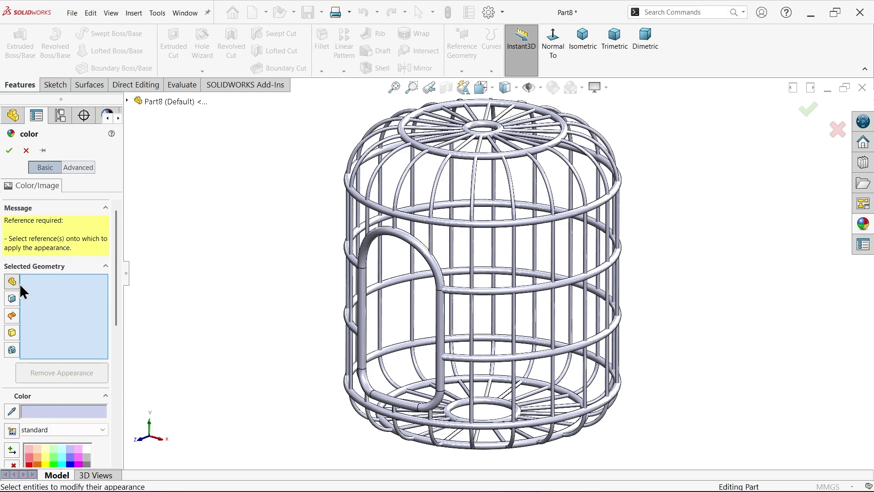
click(12, 350)
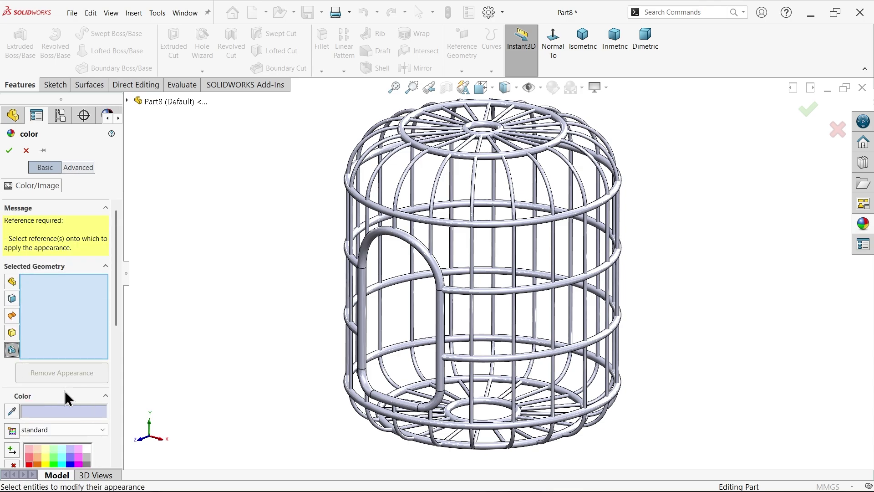
drag(116, 314, 113, 383)
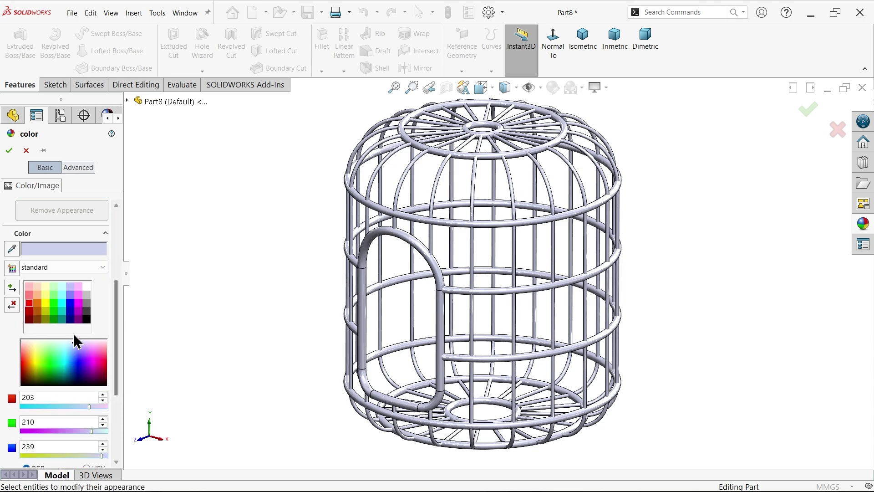
click(30, 305)
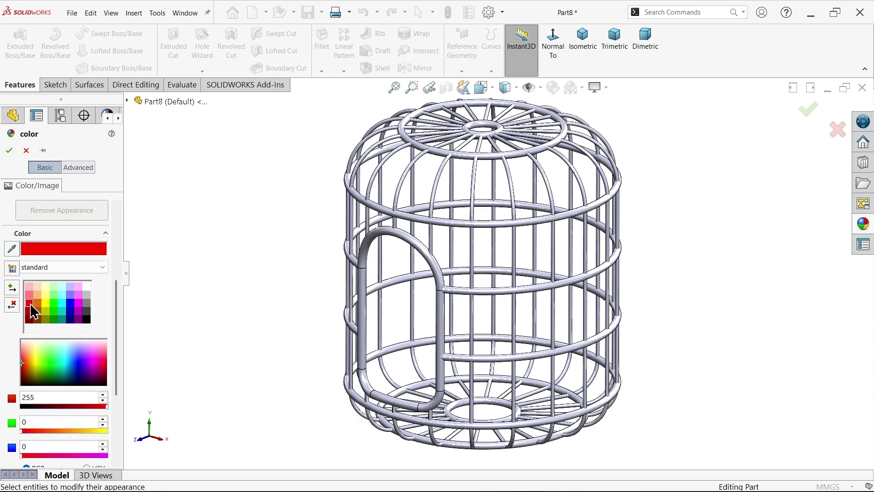
click(362, 321)
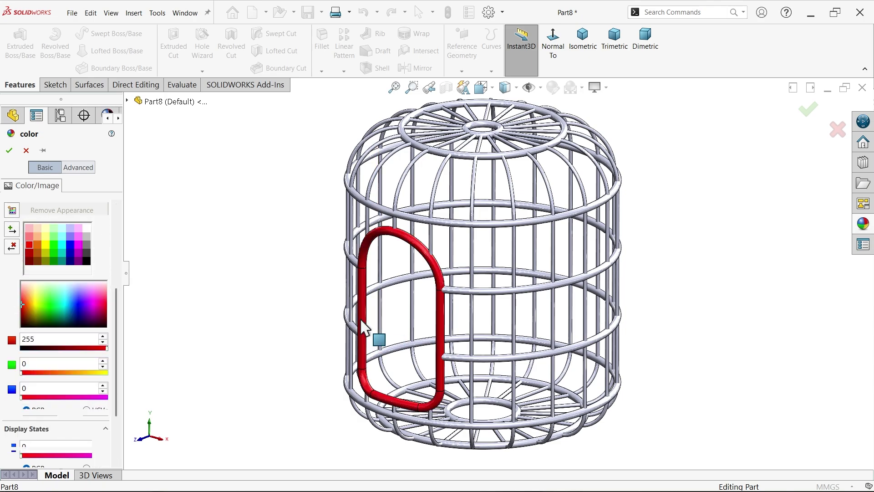
click(10, 151)
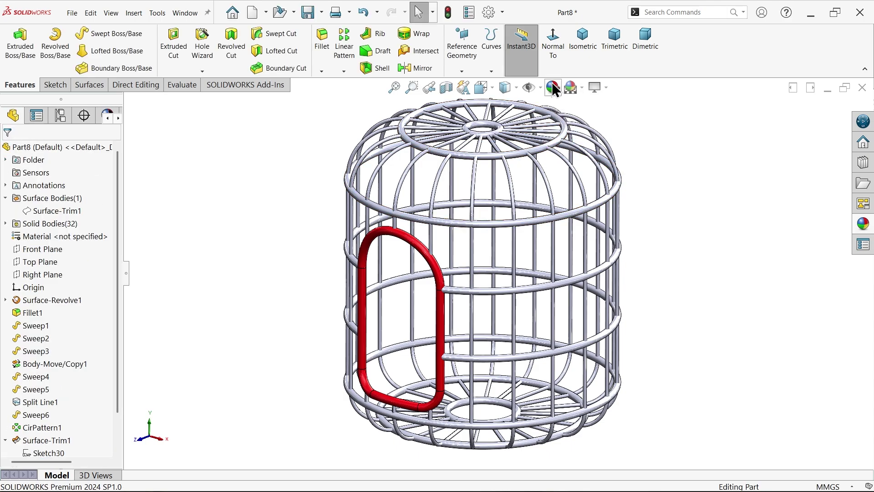
Step: Apply the magenta swatch to the horizontal wire ring body, replacing Part8 as the target
click(553, 87)
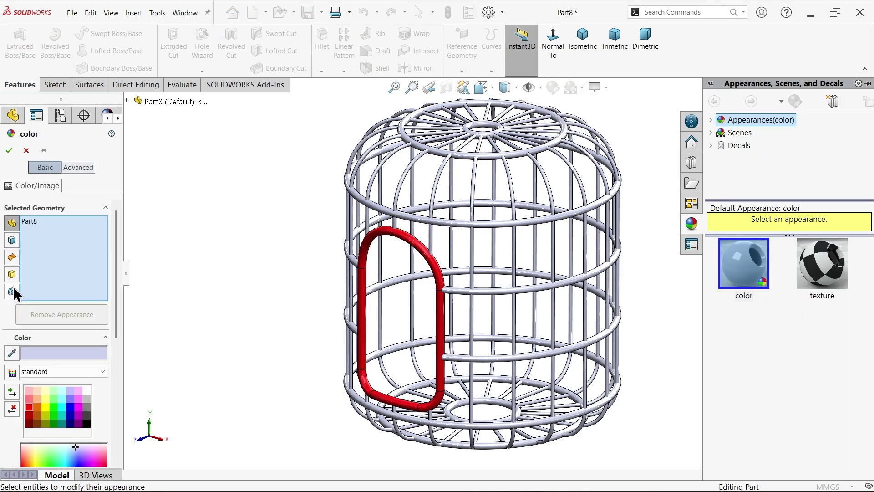
right_click(68, 273)
click(84, 276)
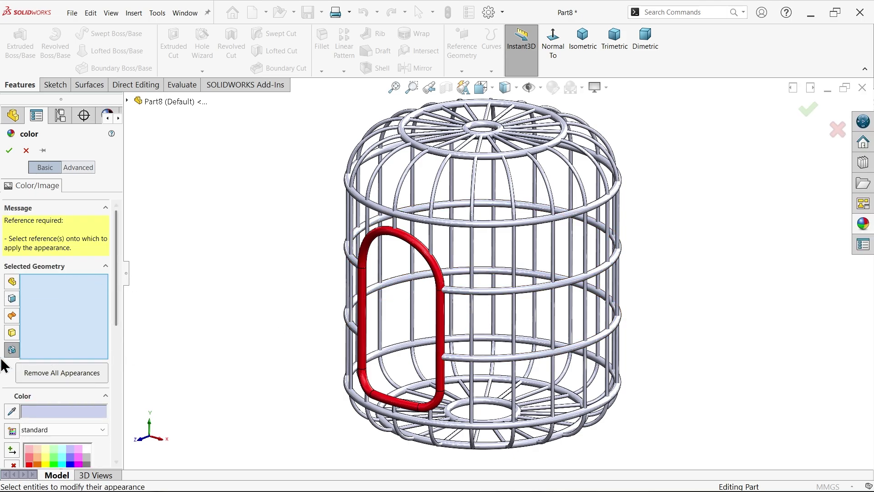
scroll(429, 303, down, 2)
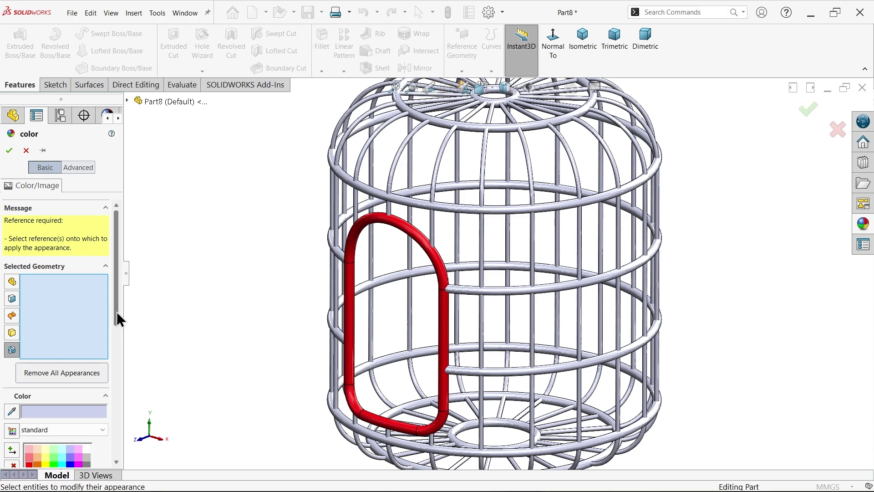
drag(117, 311, 114, 342)
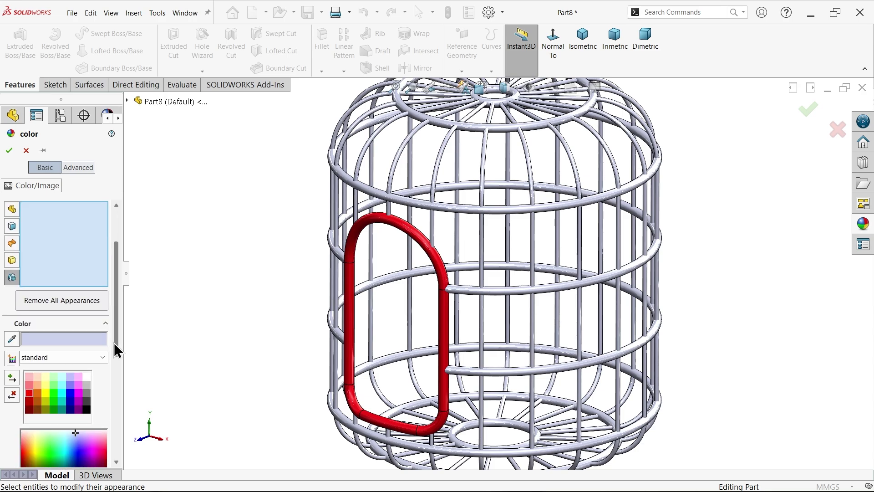
click(77, 393)
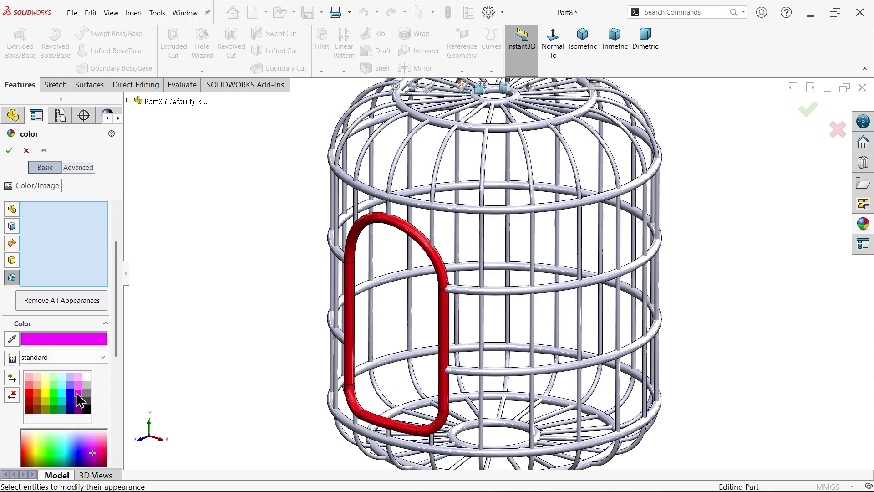
click(479, 292)
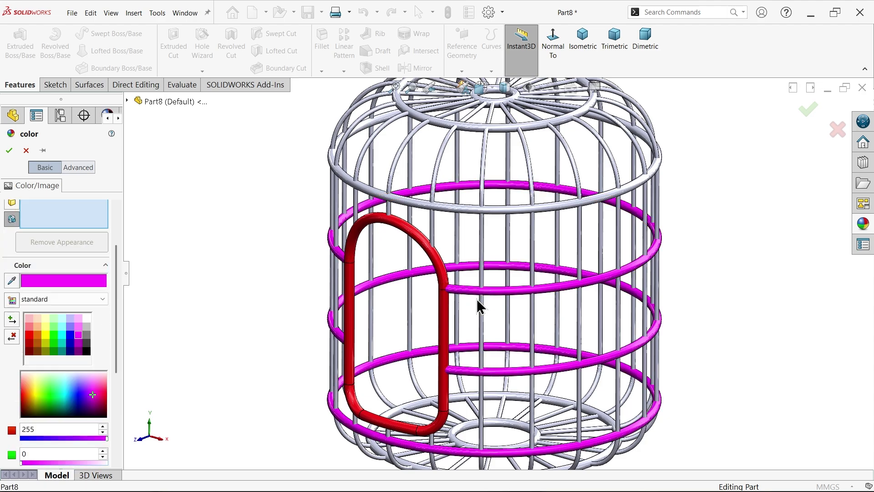
scroll(544, 355, up, 2)
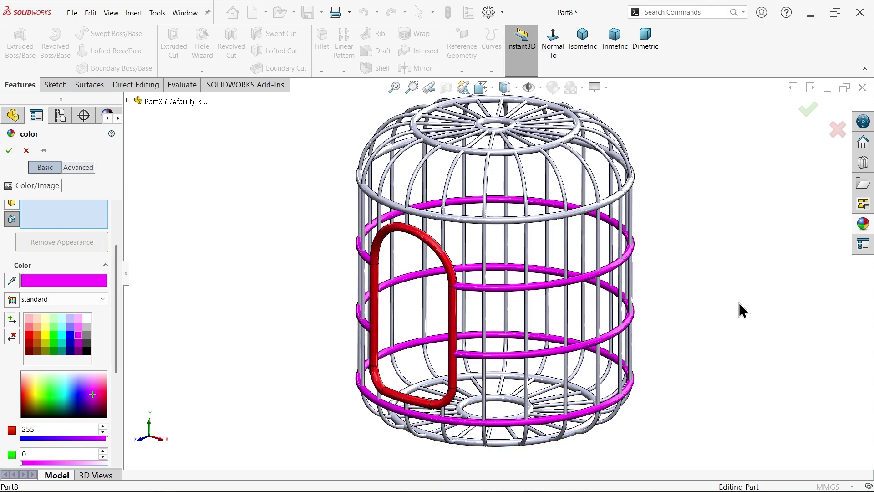
middle_drag(741, 309, 667, 311)
drag(115, 314, 121, 277)
Step: Switch colour picks to faces and add the upper and lower horizontal rings in magenta
right_click(82, 251)
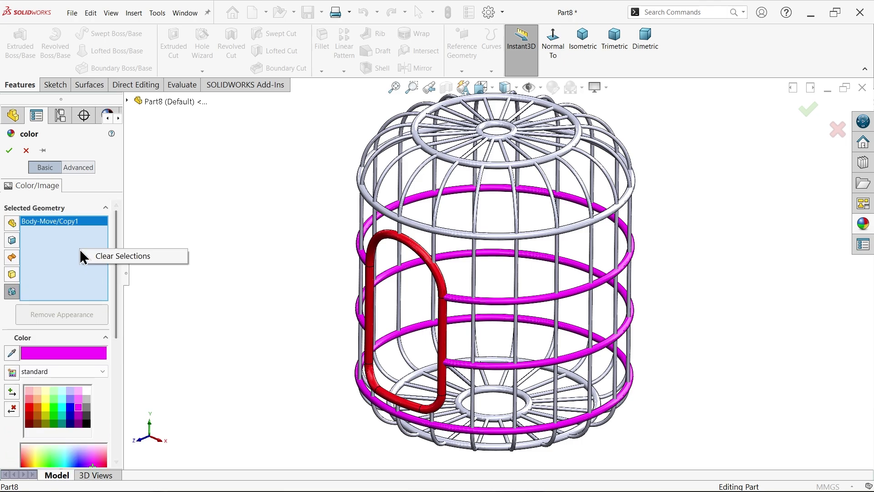
click(103, 264)
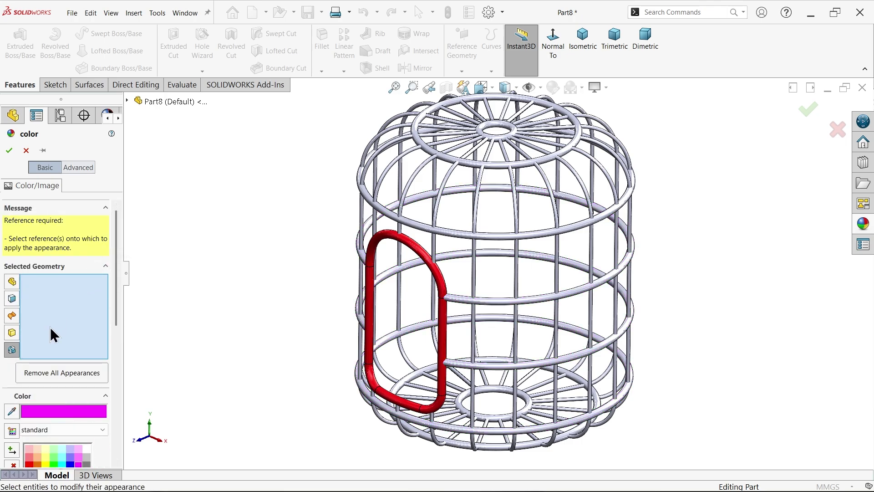
click(12, 301)
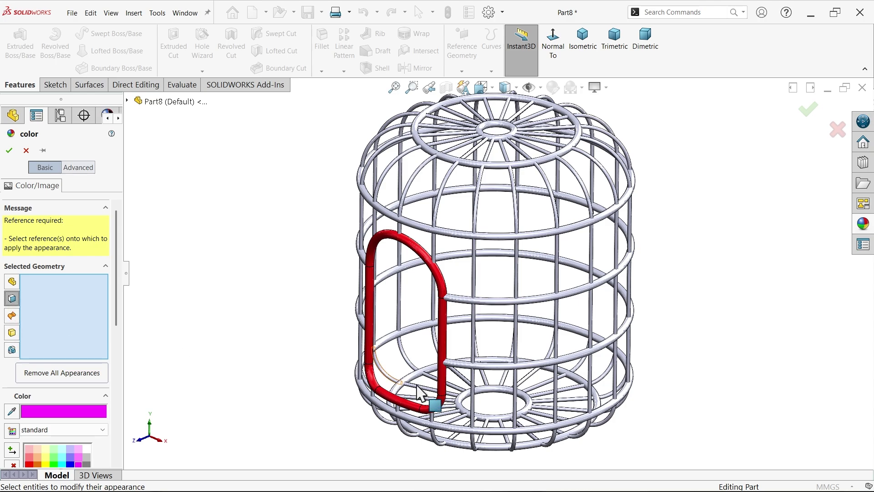
click(490, 299)
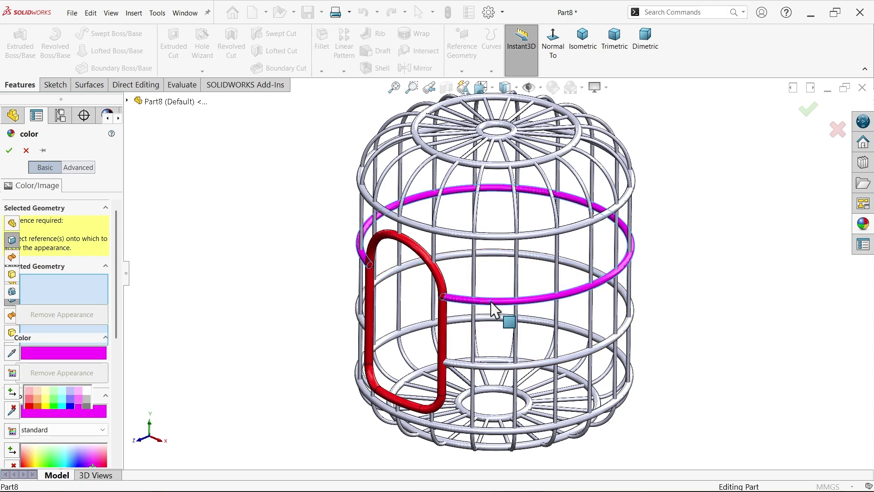
click(501, 366)
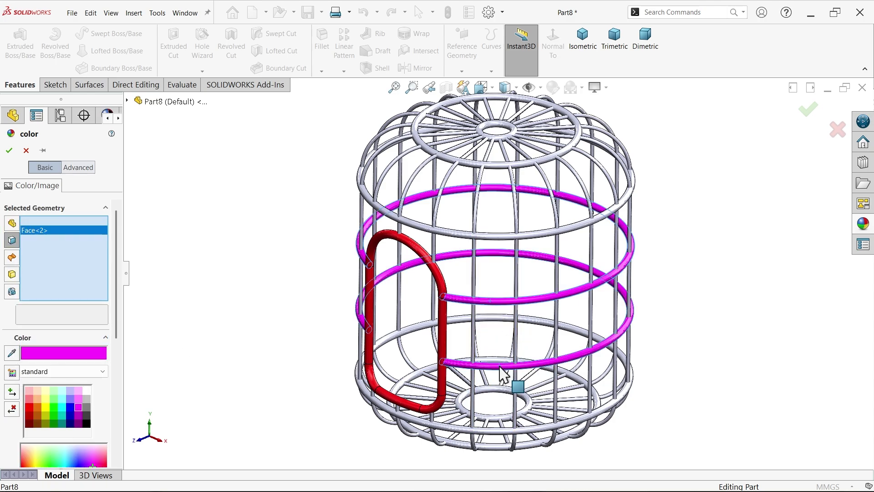
Step: Colour the upper vertical and curved bar segments around the door magenta
scroll(439, 233, down, 3)
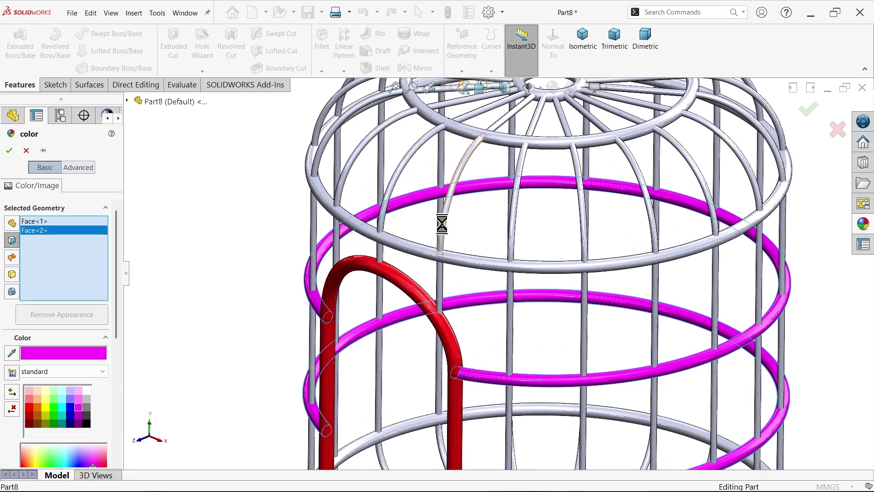
click(442, 224)
click(440, 273)
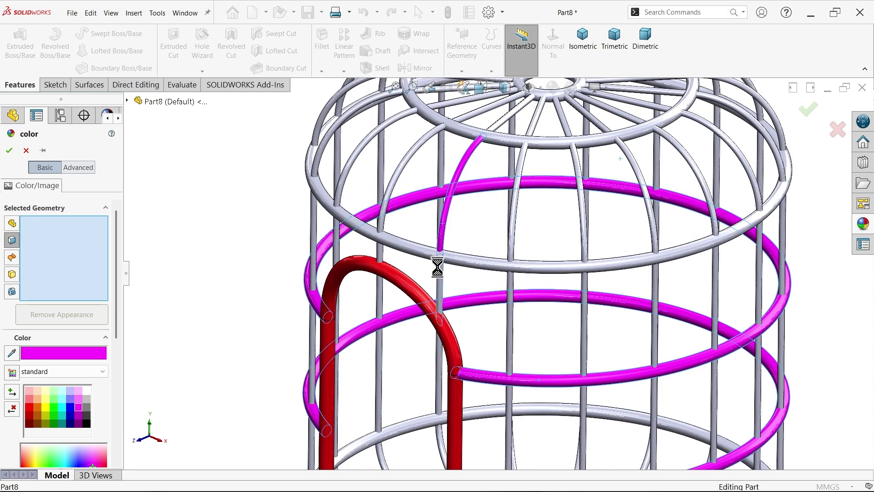
click(382, 261)
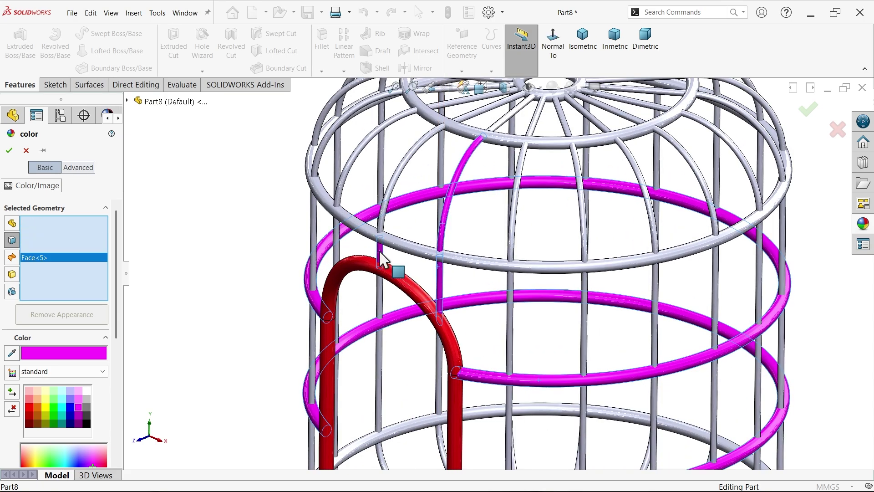
click(390, 200)
middle_drag(417, 235, 433, 223)
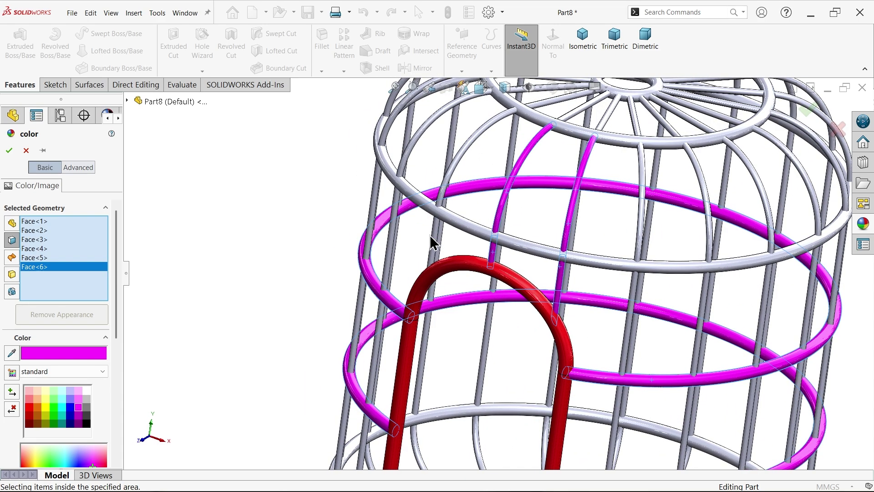
click(433, 246)
click(456, 180)
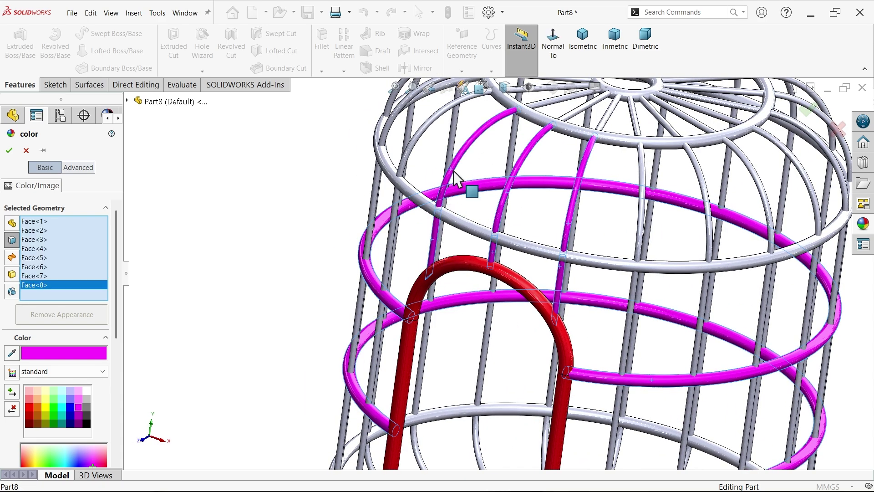
Step: Colour the short, long and curved bar segments below the door and on the left magenta
scroll(600, 183, up, 3)
middle_drag(605, 230, 519, 386)
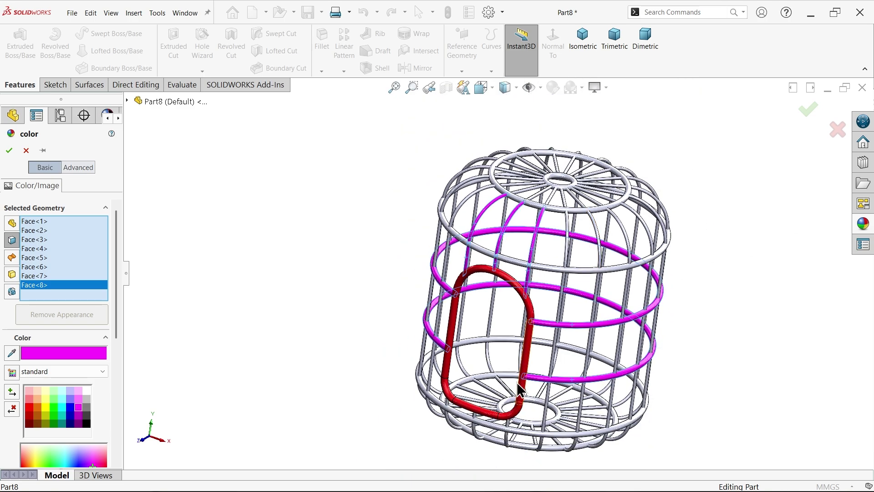
scroll(430, 444, down, 3)
middle_drag(430, 444, 445, 398)
scroll(582, 351, down, 5)
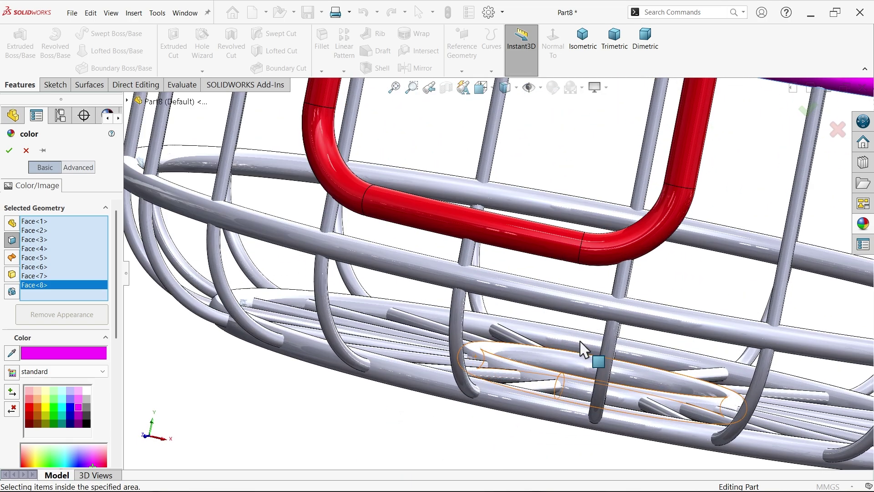
click(619, 291)
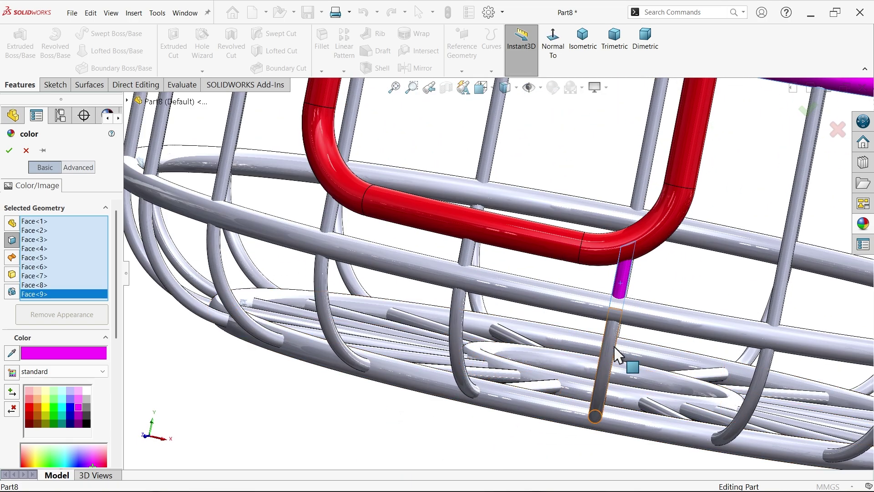
click(613, 358)
click(455, 337)
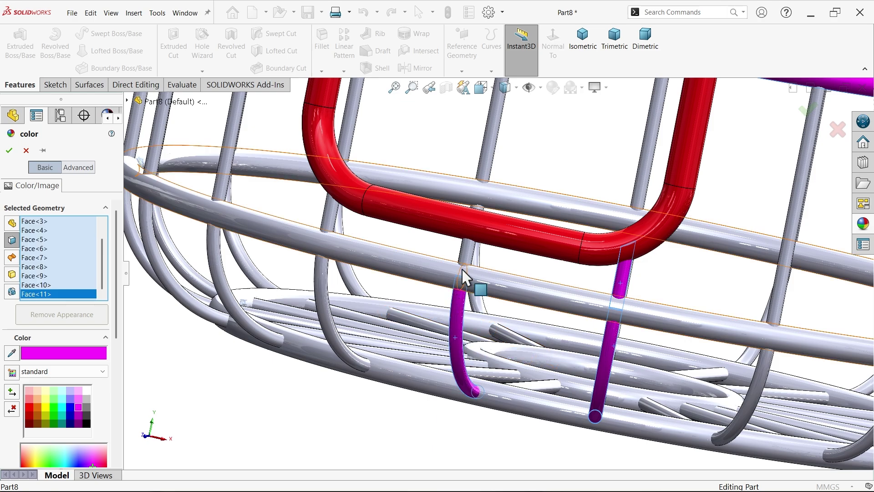
click(469, 249)
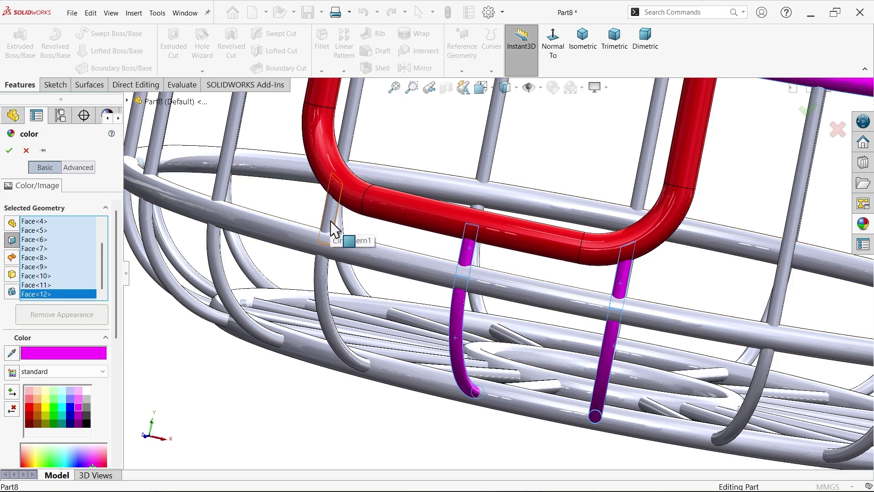
click(331, 227)
click(328, 296)
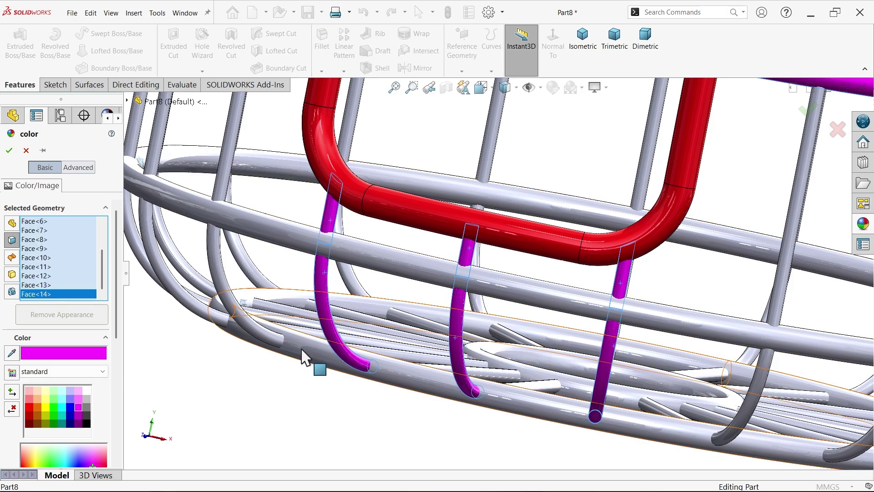
Step: Orbit to see the whole cage from below and fit it in the view
scroll(332, 293, up, 5)
middle_drag(324, 229, 511, 166)
scroll(512, 164, down, 3)
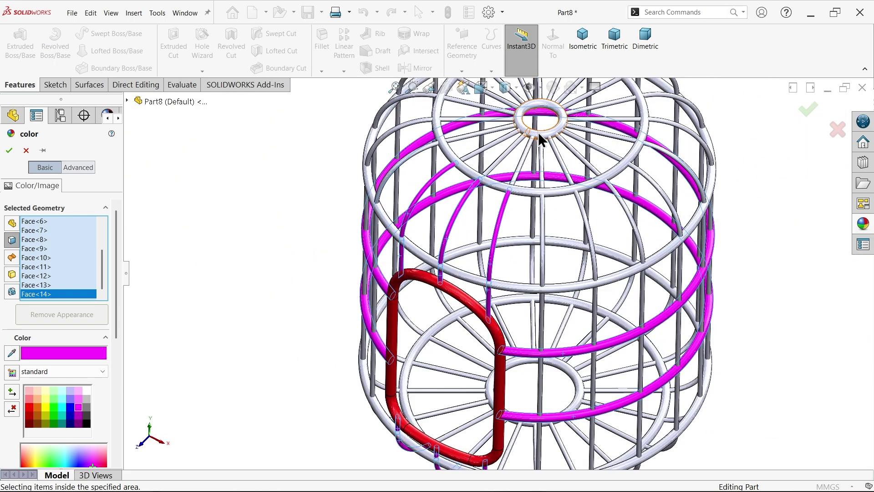
scroll(538, 132, down, 2)
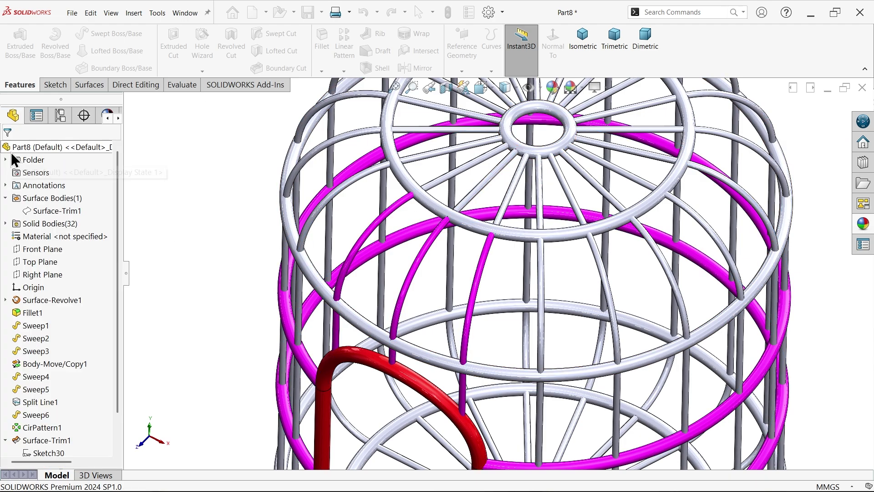
key(f)
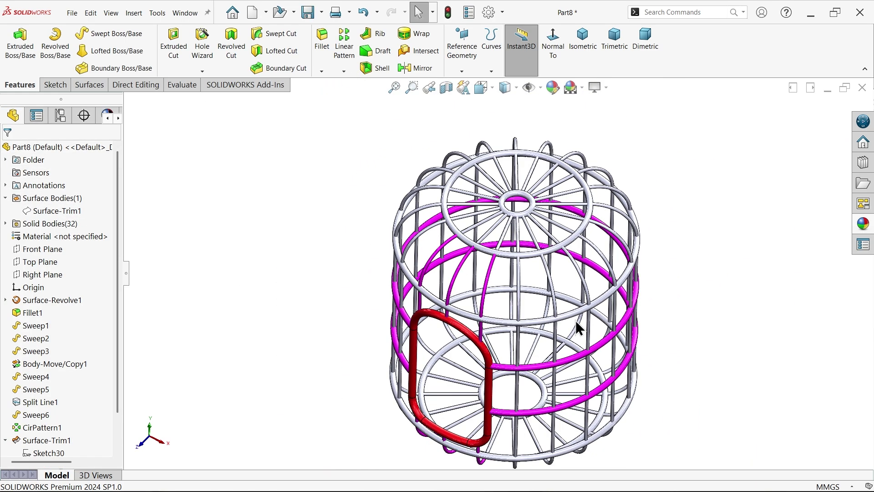
Step: Colour the CirPattern1 and Sweep6 vertical rib bodies yellow
click(553, 87)
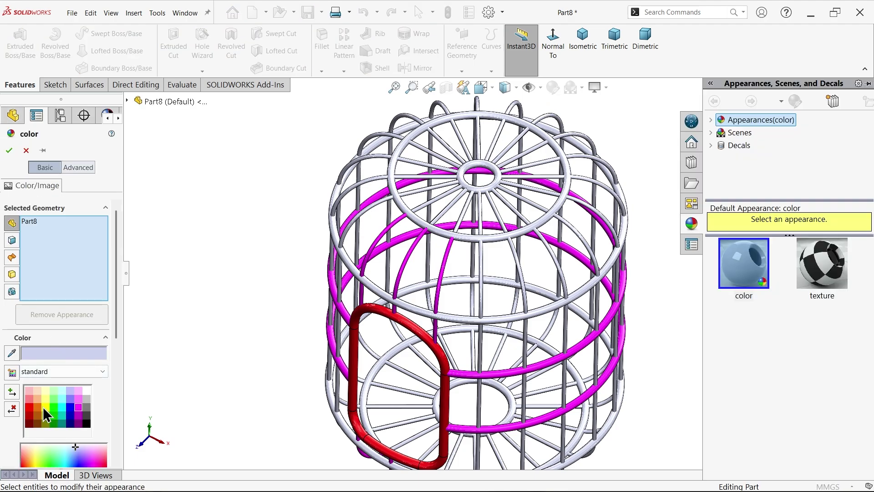
click(44, 408)
right_click(50, 283)
click(68, 283)
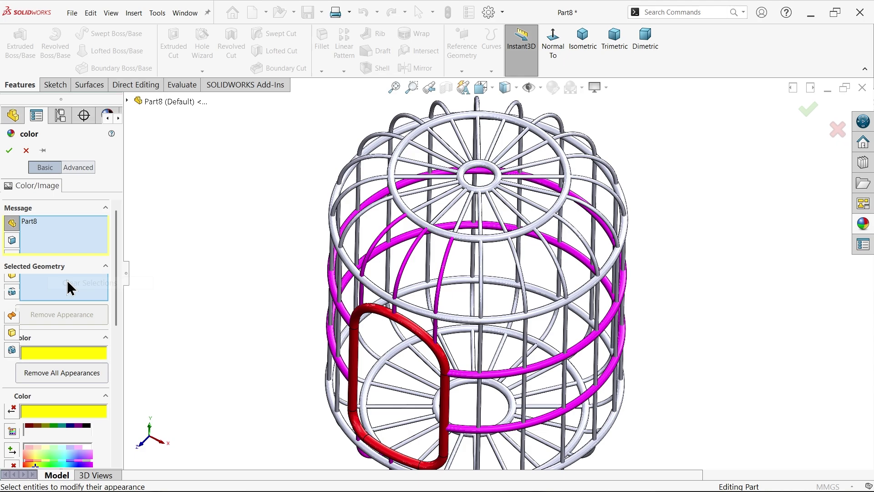
click(12, 351)
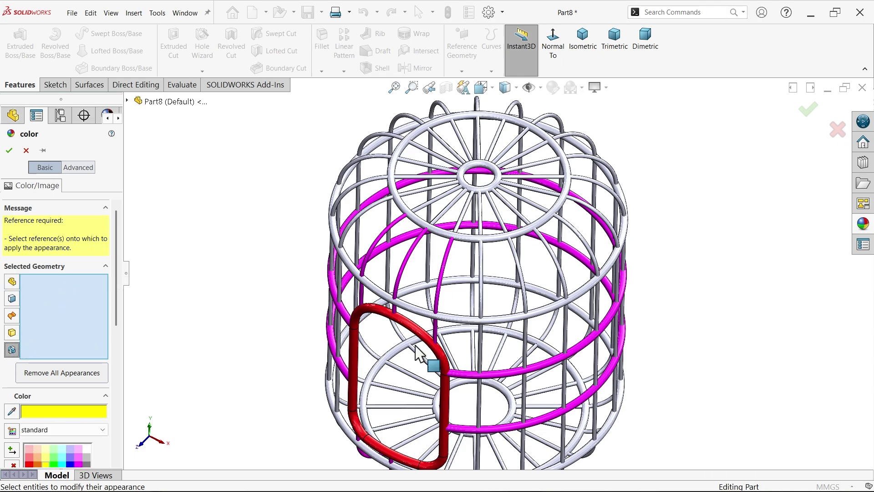
click(527, 354)
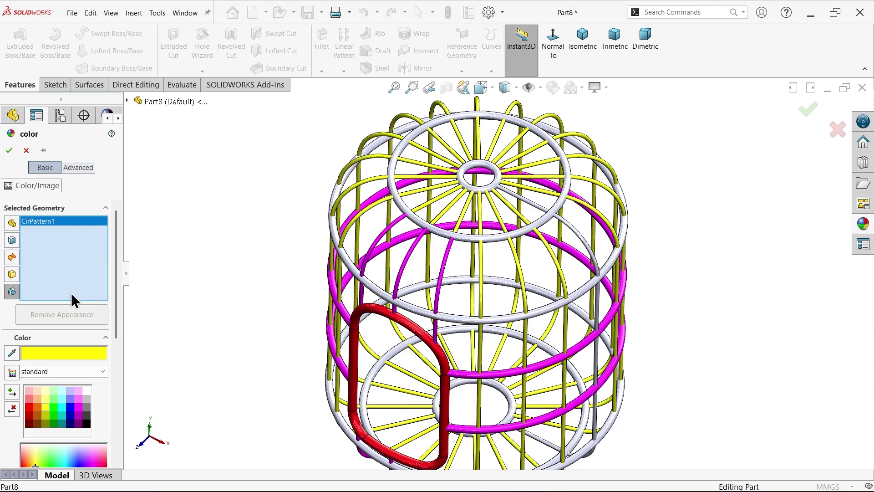
middle_drag(191, 316, 201, 279)
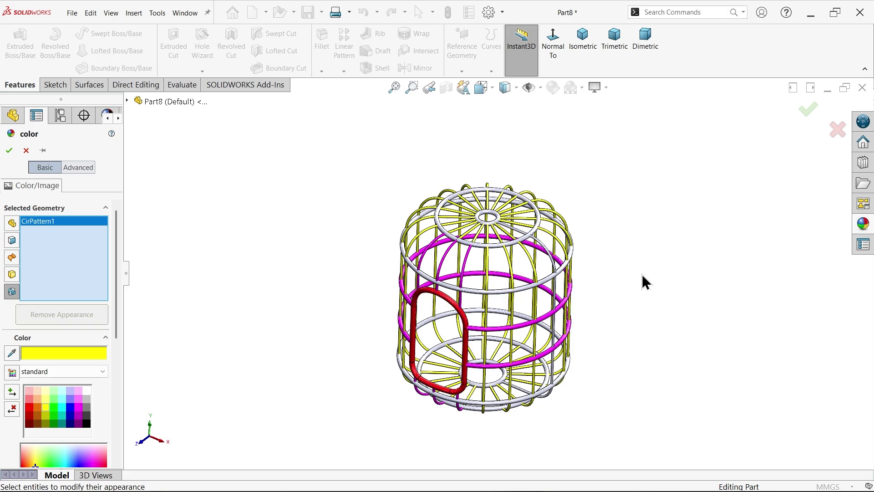
scroll(633, 264, down, 3)
click(463, 247)
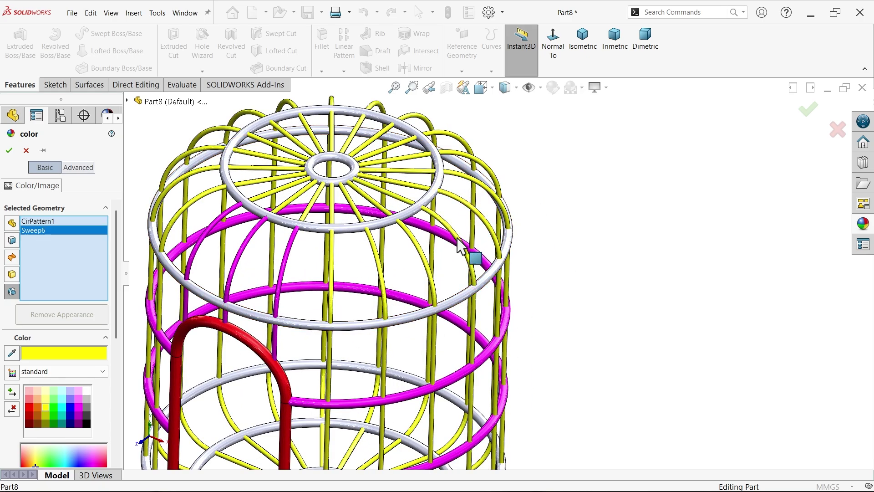
click(9, 150)
Step: Clear Part8 from the colour targets, filter picks to bodies, and start from a blue swatch
click(557, 91)
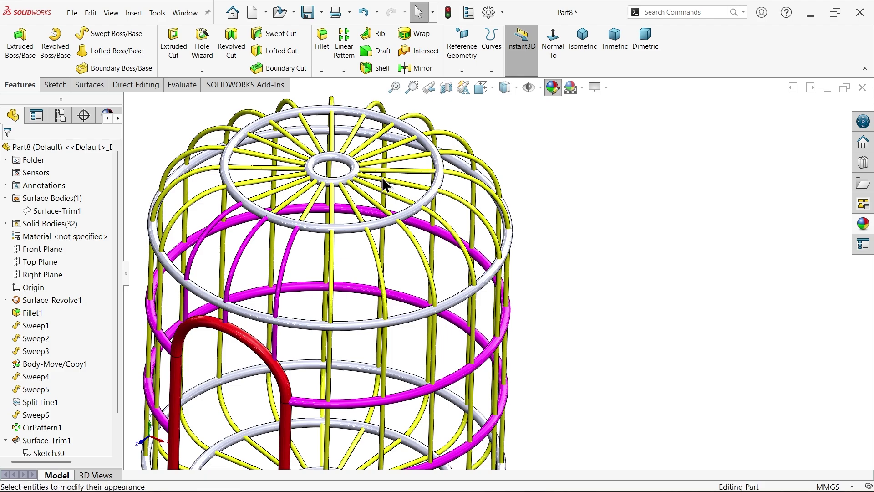
right_click(58, 275)
click(80, 281)
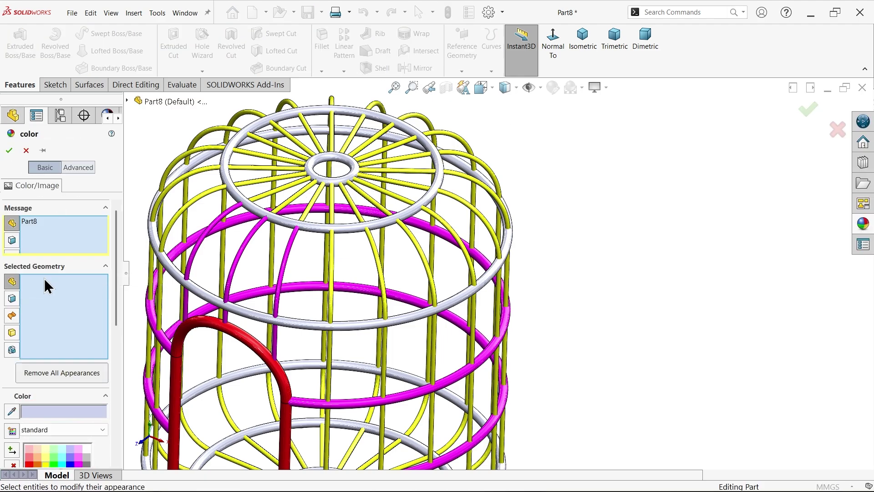
click(13, 350)
scroll(371, 289, down, 3)
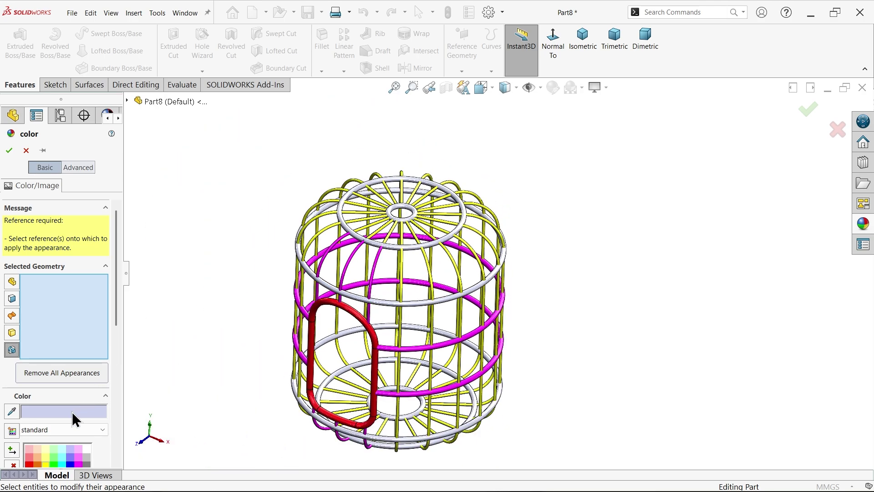
drag(117, 310, 113, 358)
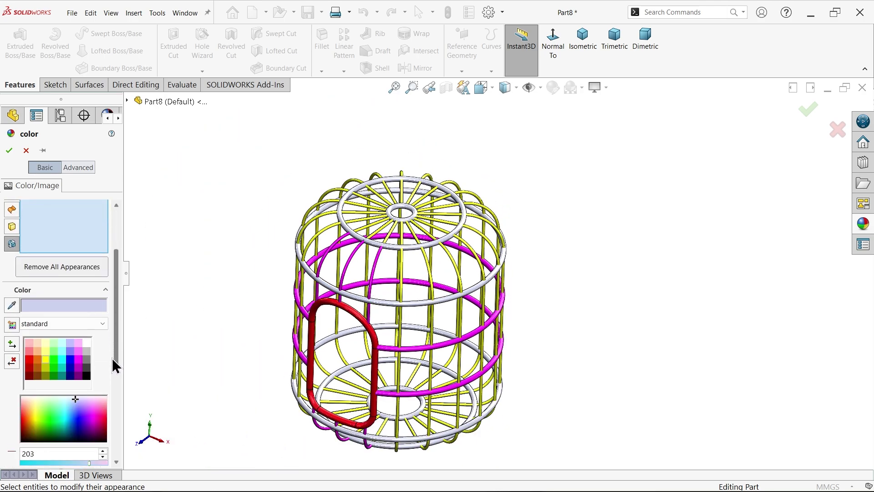
click(70, 356)
Step: Mix lavender with red and green at 100, applying it to the top ring and hub ring
scroll(111, 385, down, 5)
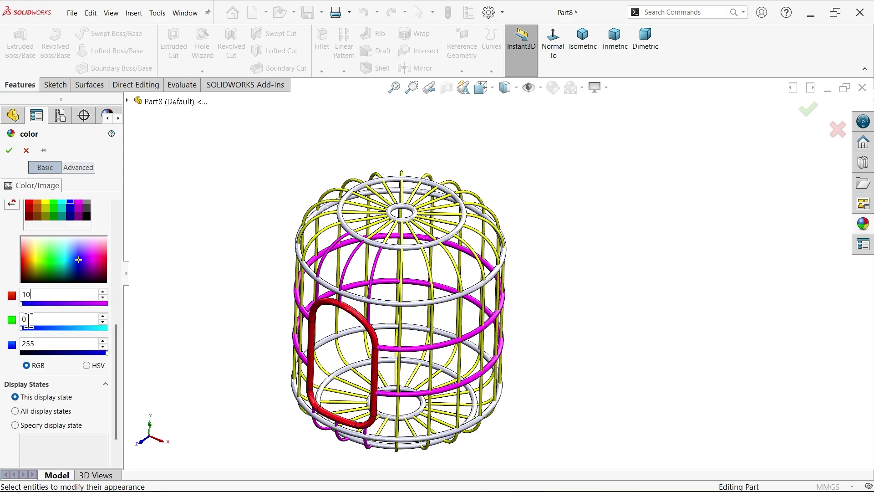
click(44, 320)
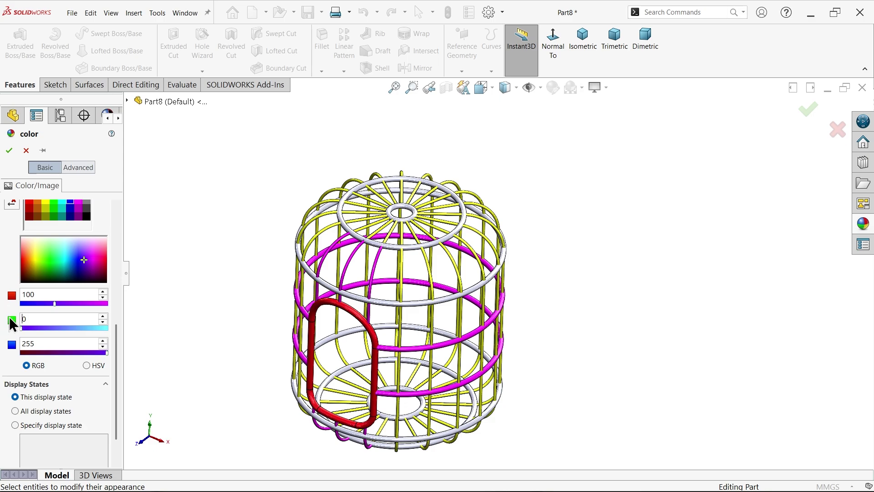
text(1000)
scroll(414, 253, down, 3)
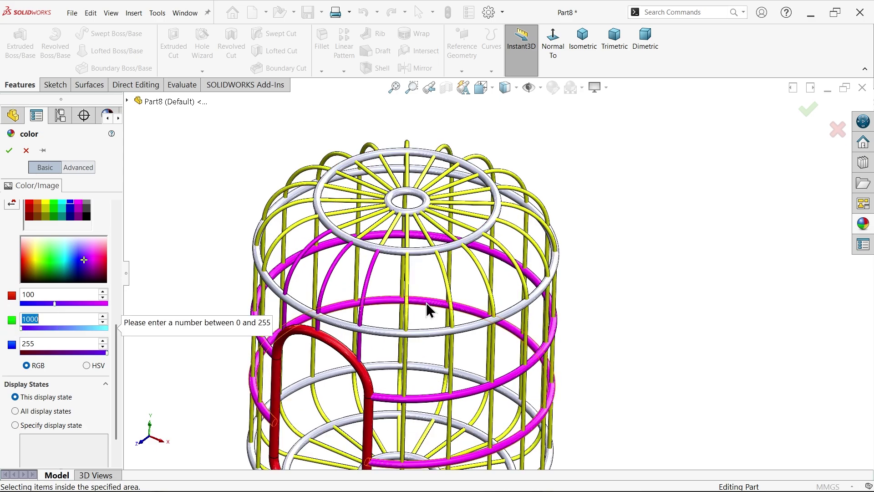
scroll(417, 313, down, 2)
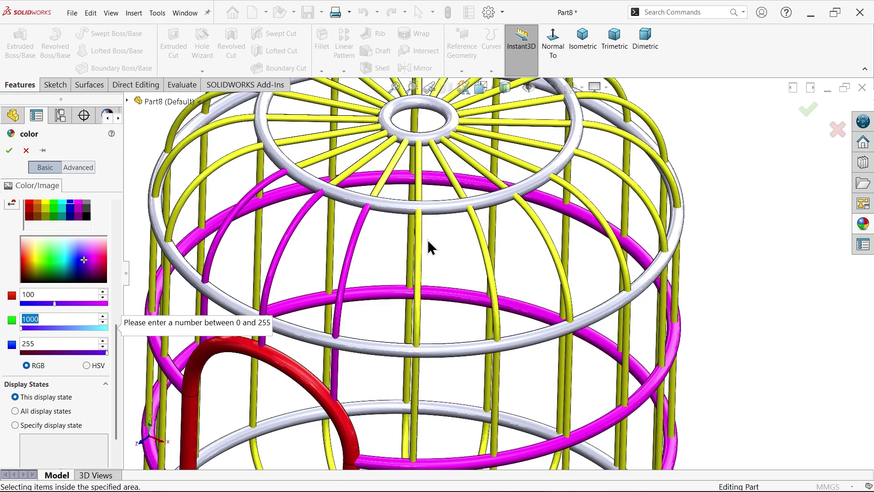
scroll(424, 196, down, 2)
click(482, 241)
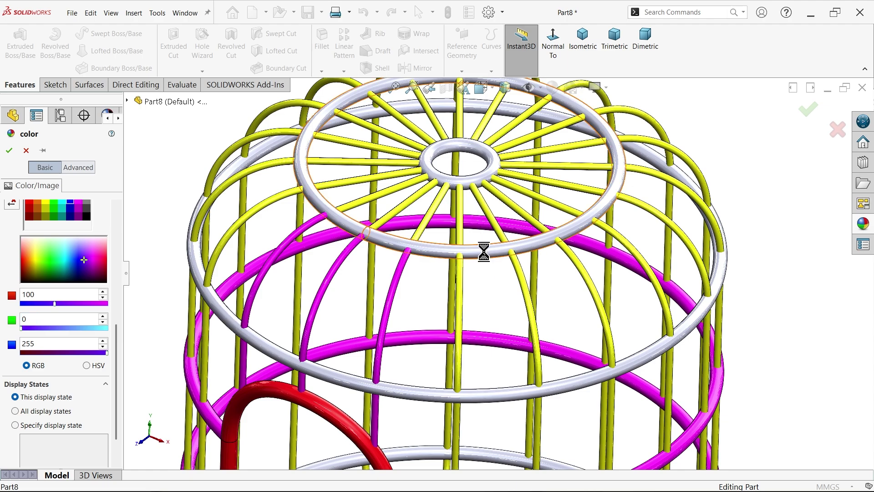
scroll(490, 292, down, 1)
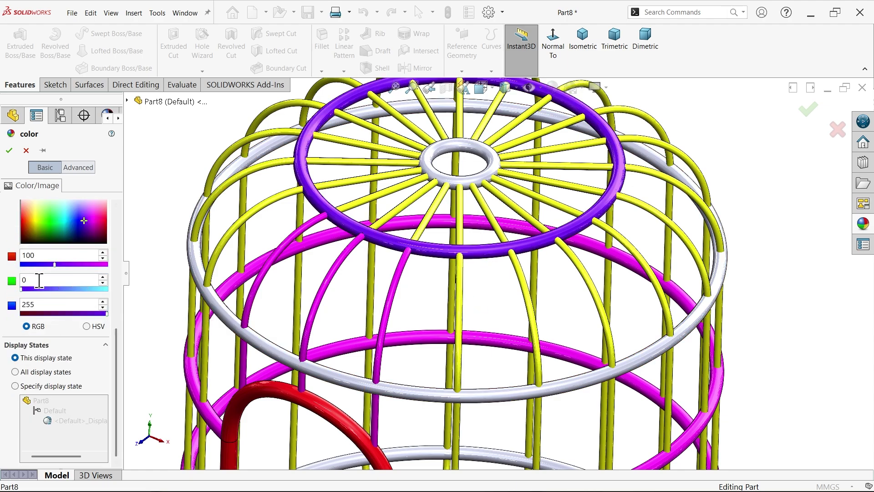
text(100)
key(Return)
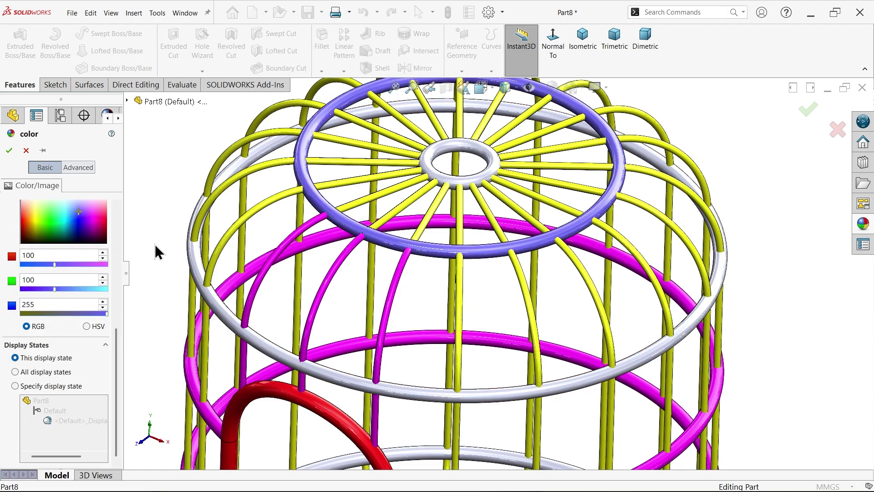
click(465, 182)
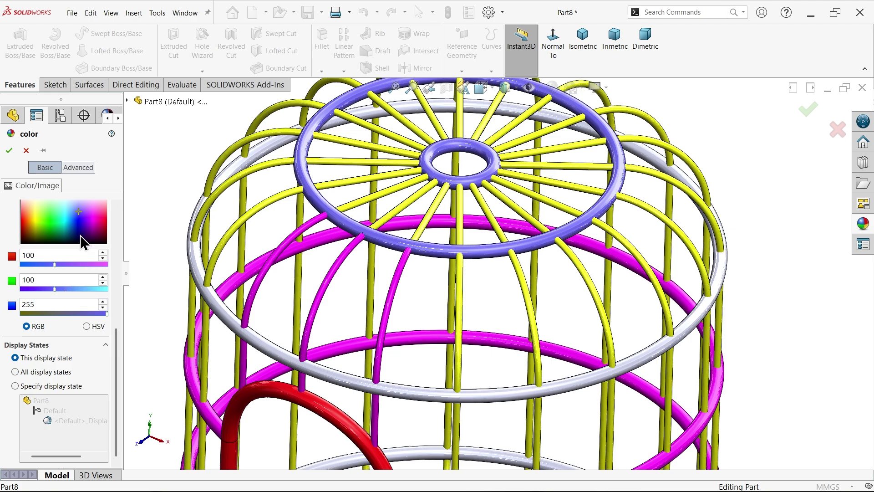
Step: Remove Sweep1 from the selection so the hub ring stays white
scroll(82, 223, up, 5)
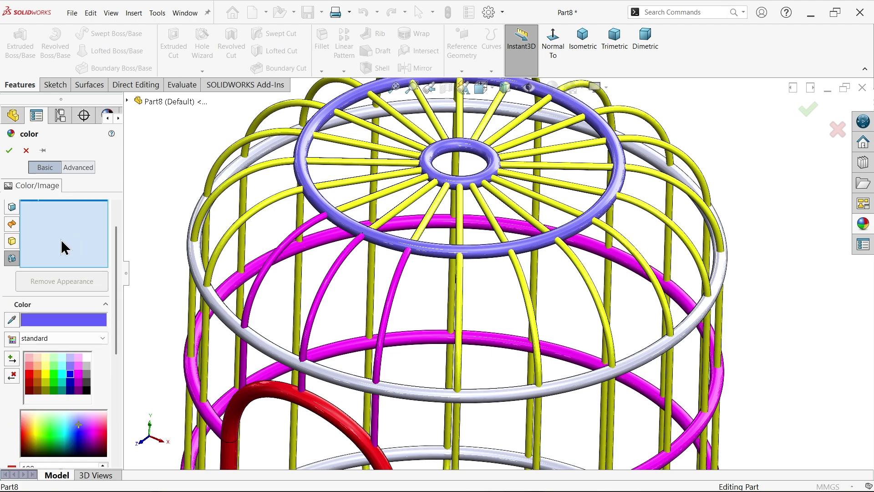
drag(112, 234, 113, 221)
click(49, 231)
click(43, 221)
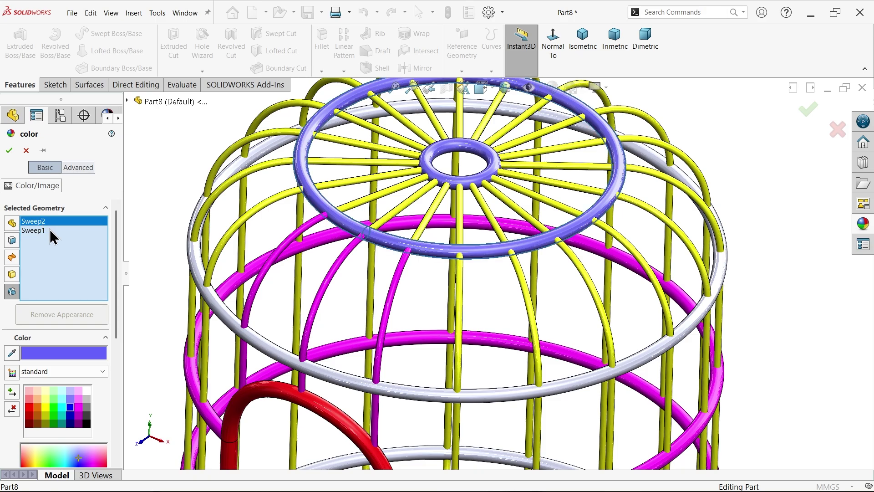
click(50, 232)
right_click(50, 232)
click(77, 248)
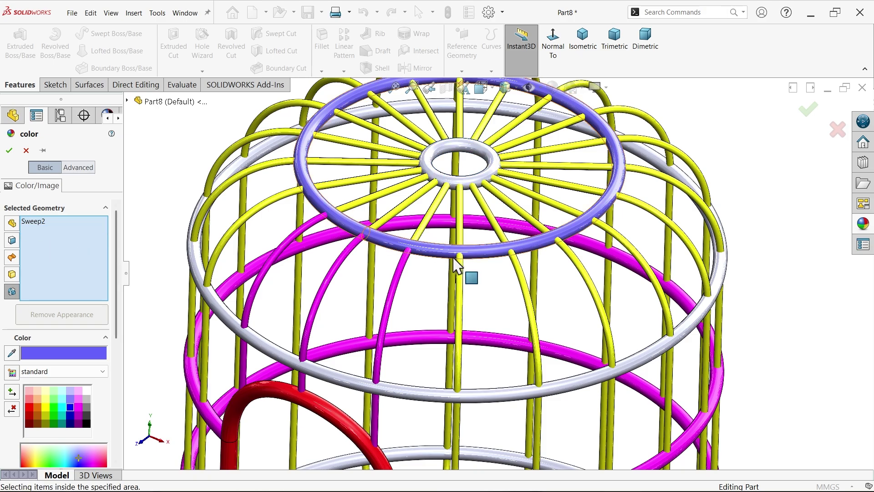
Step: Add the lower outer base ring to the lavender group and confirm the colour
scroll(456, 265, up, 4)
middle_drag(477, 289, 521, 390)
scroll(469, 396, down, 6)
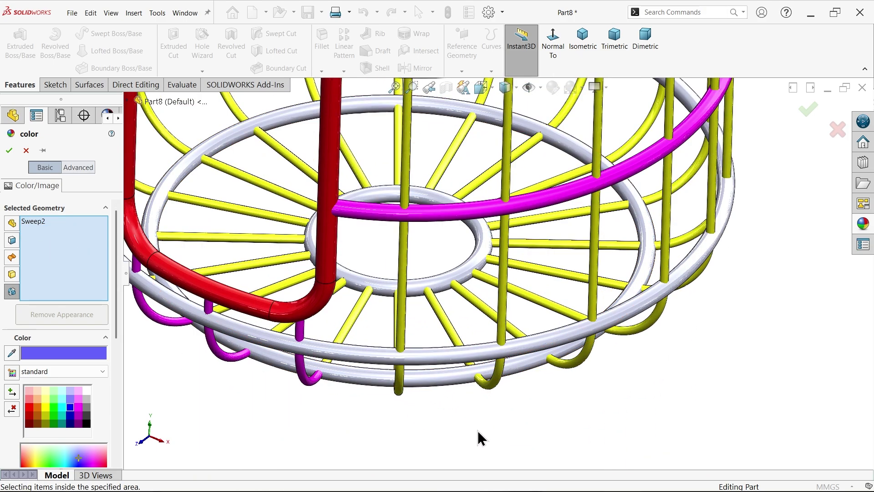
middle_drag(480, 438, 479, 418)
click(451, 380)
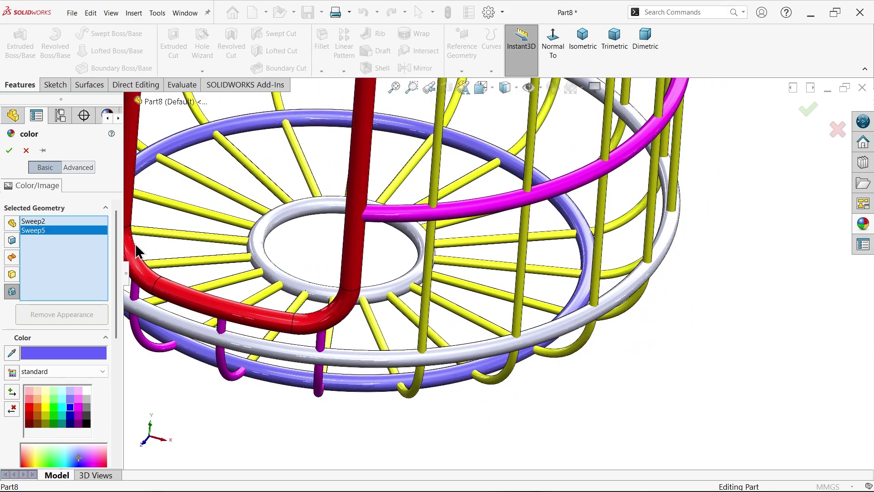
click(9, 151)
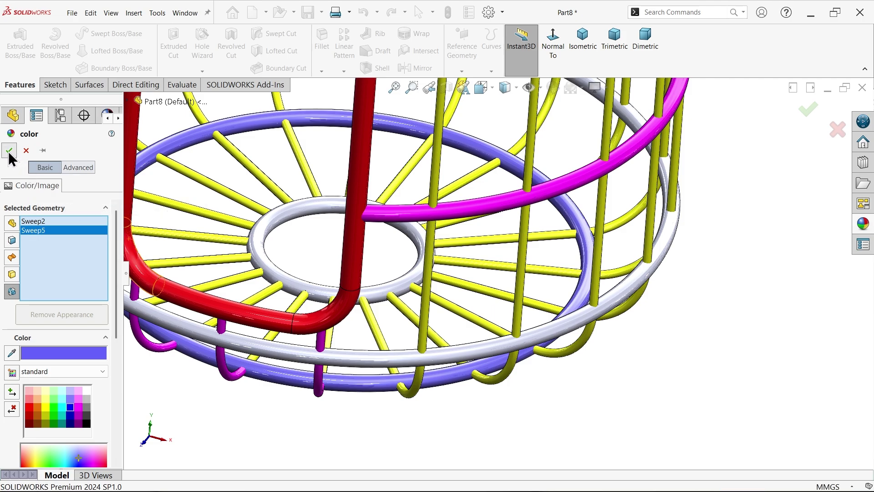
Step: Clear the preselected body from the targets and choose the cyan swatch
scroll(563, 319, up, 5)
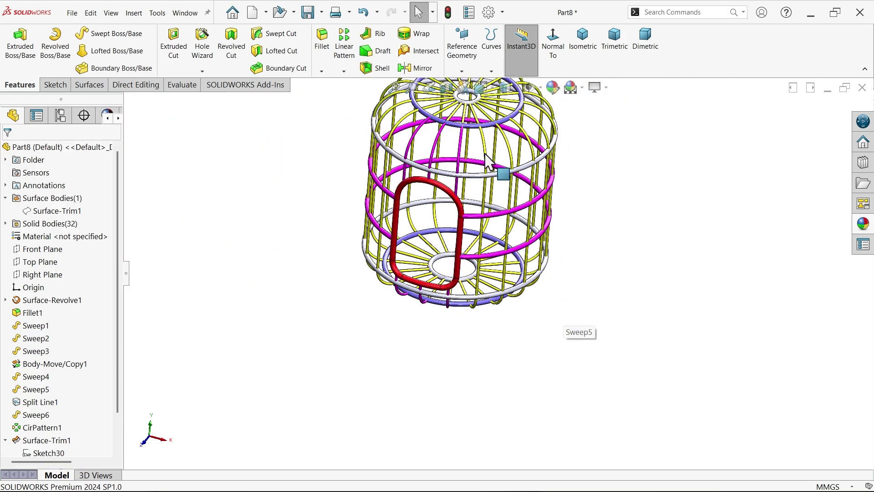
scroll(473, 155, down, 4)
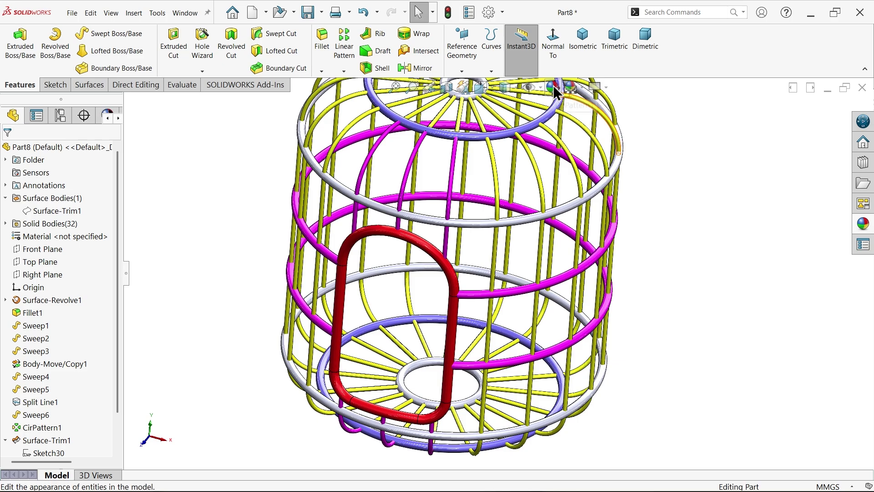
right_click(61, 235)
click(81, 240)
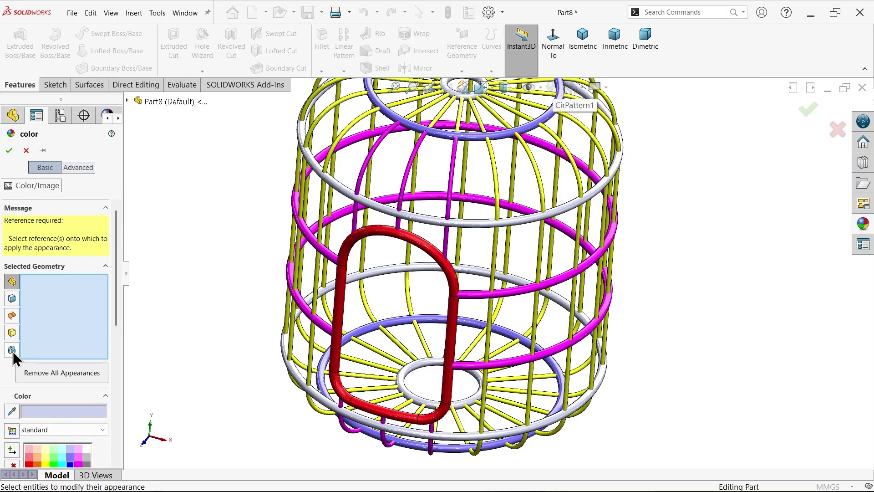
drag(117, 292, 114, 387)
click(62, 254)
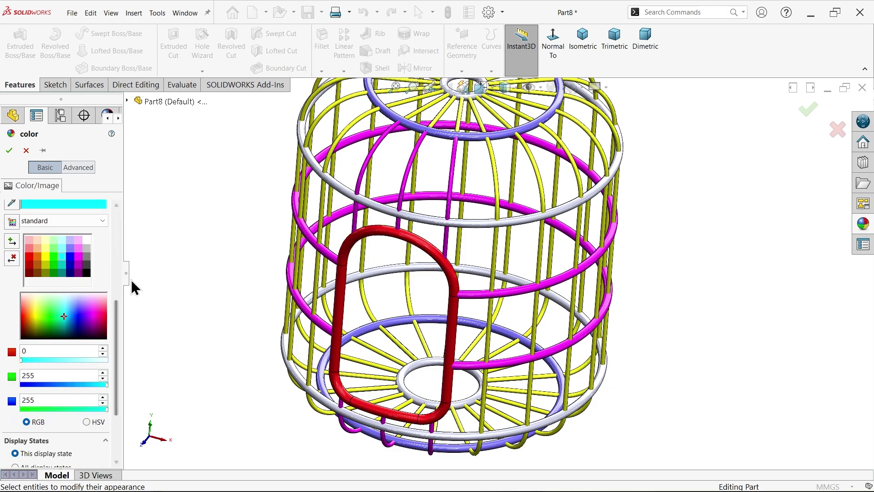
Step: Colour the upper, lower, inner base and small top centre white rings cyan
drag(117, 316, 128, 208)
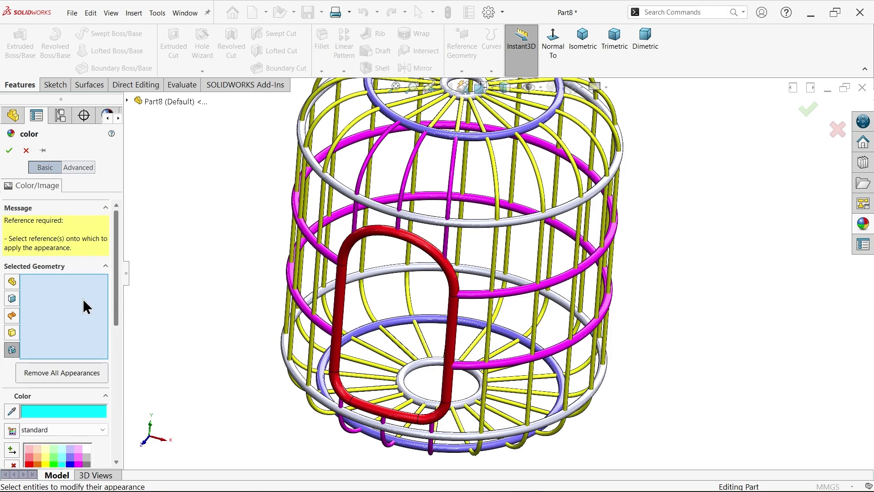
scroll(465, 230, down, 3)
click(488, 233)
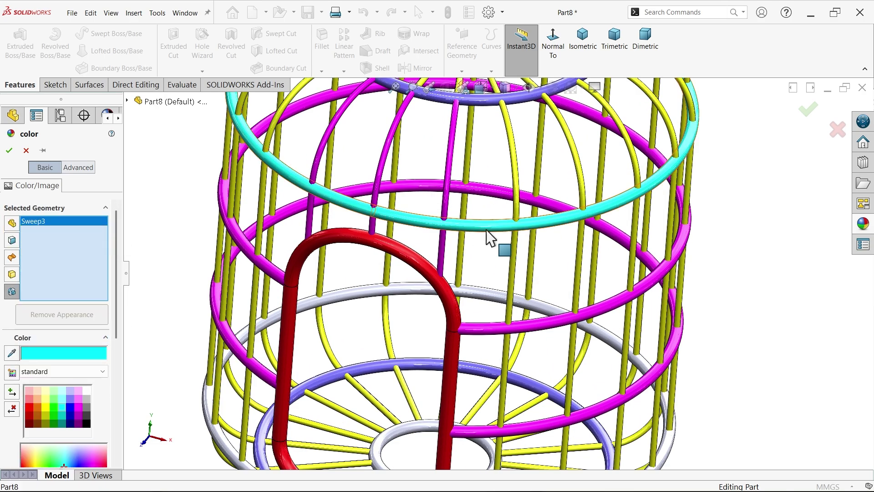
click(601, 344)
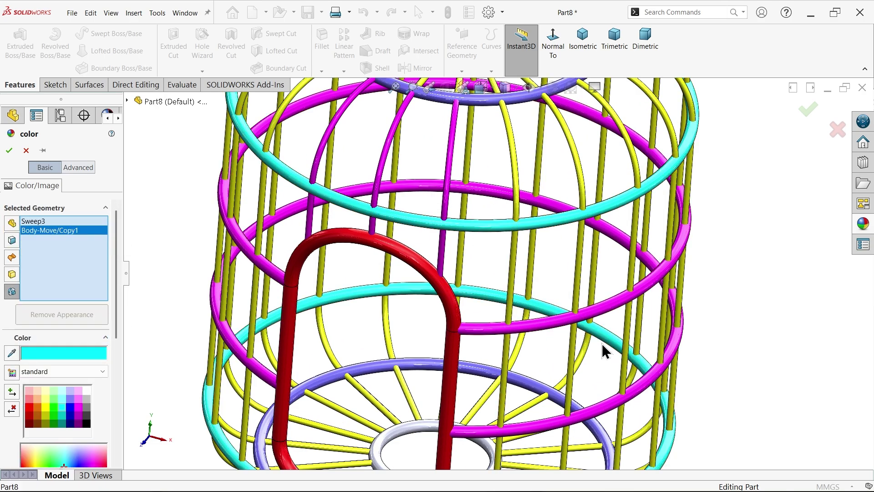
scroll(546, 371, up, 2)
scroll(433, 390, down, 4)
click(464, 360)
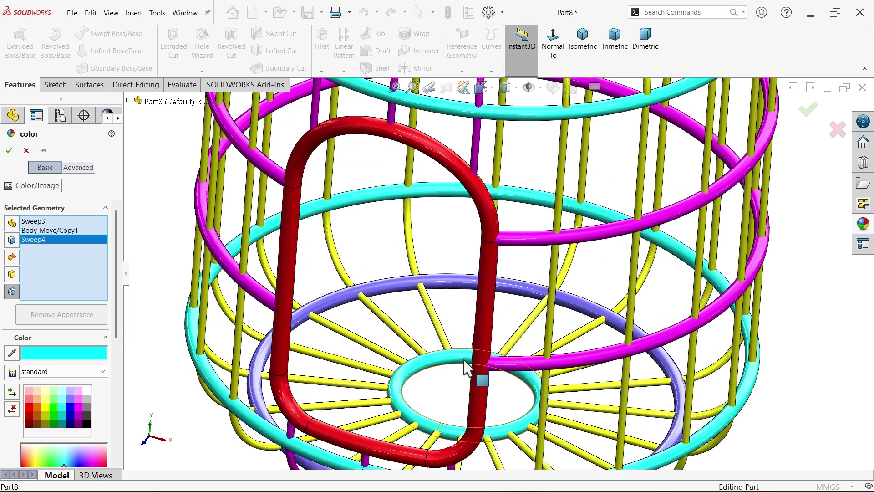
scroll(469, 367, up, 3)
middle_drag(468, 367, 499, 143)
scroll(499, 144, down, 4)
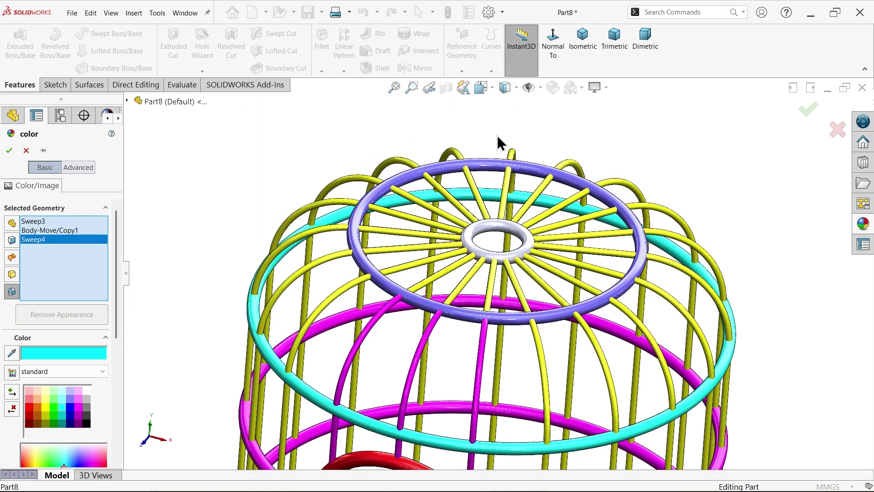
click(474, 231)
Step: Confirm the cyan rings, switch to isometric view, and enter the file name Birdcage in Save As
click(8, 151)
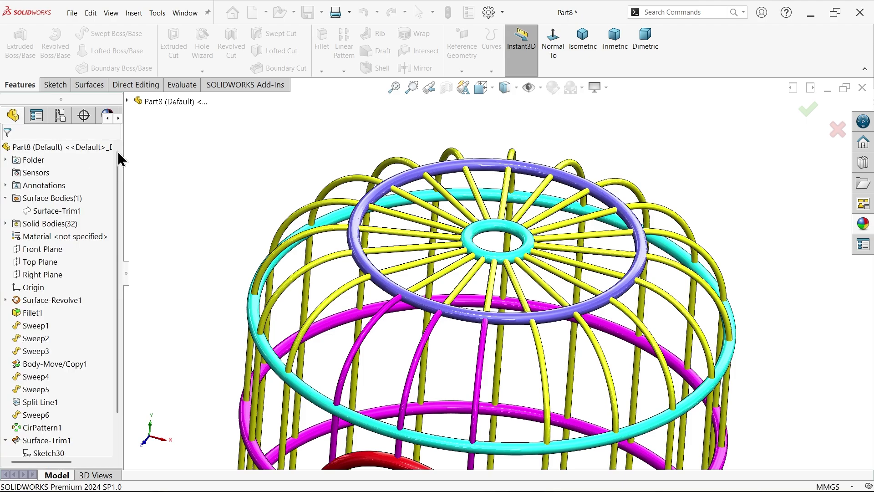
click(592, 45)
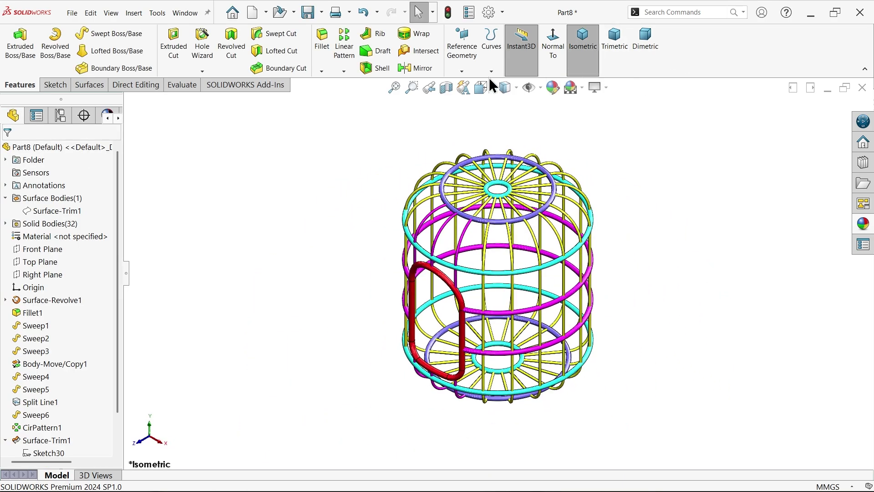
click(322, 11)
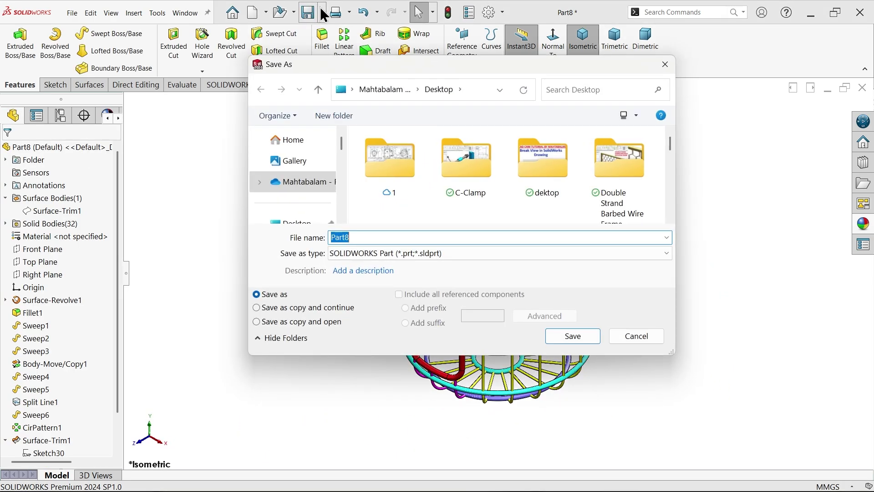
text(bi)
key(BackSpace)
key(BackSpace)
key(Caps_Lock)
key(Caps_Lock)
text(Bi)
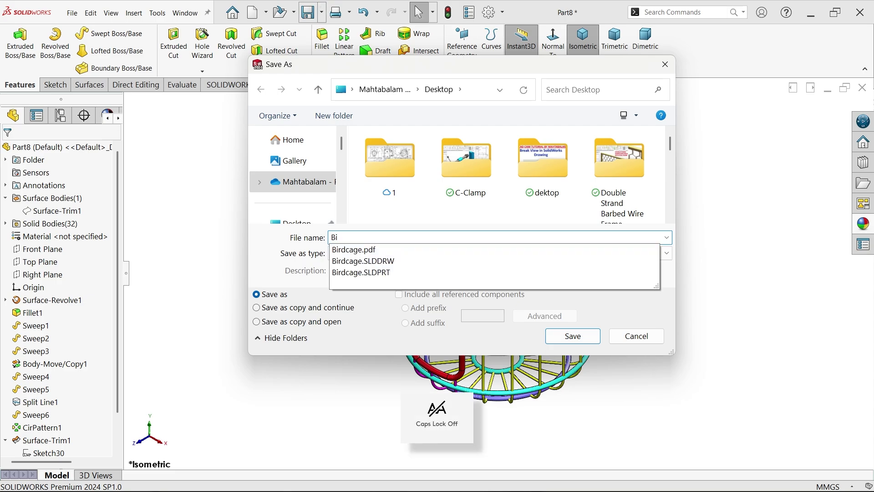
text(rdcage.)
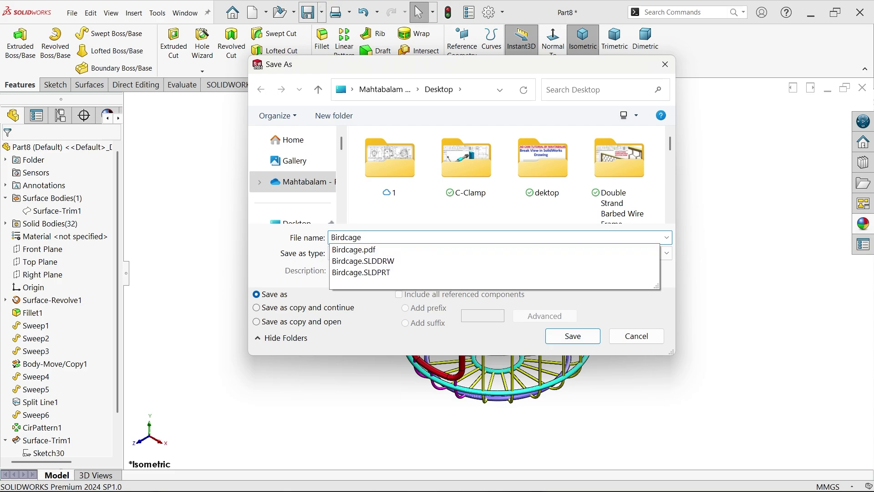
Step: Save the part as Birdcage on the Desktop, then view the door front-on
click(387, 343)
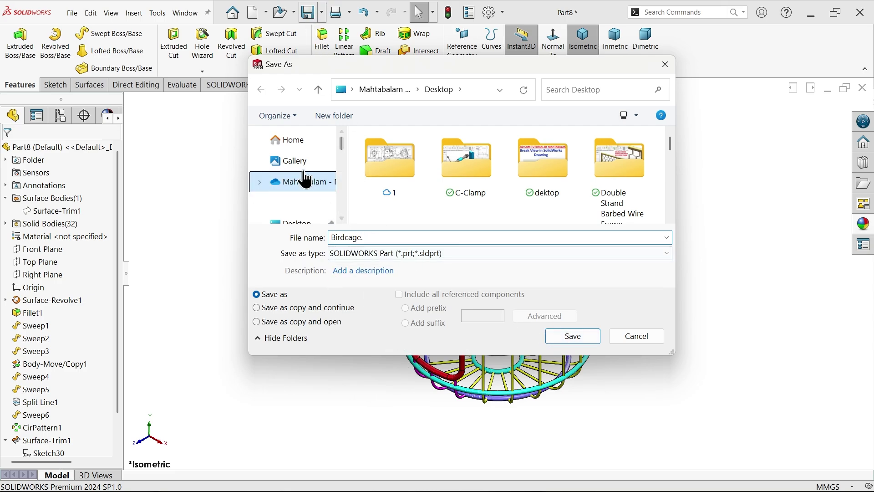
scroll(303, 171, down, 2)
scroll(322, 162, up, 1)
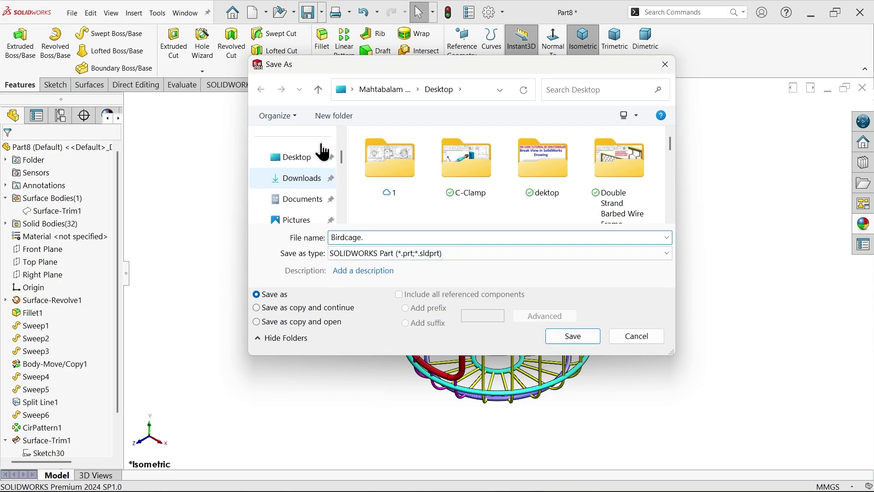
click(306, 160)
click(569, 336)
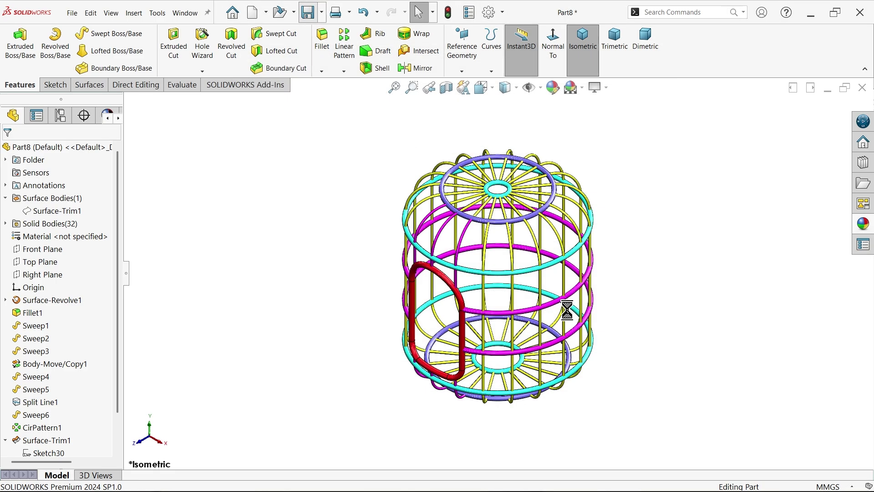
scroll(634, 295, down, 2)
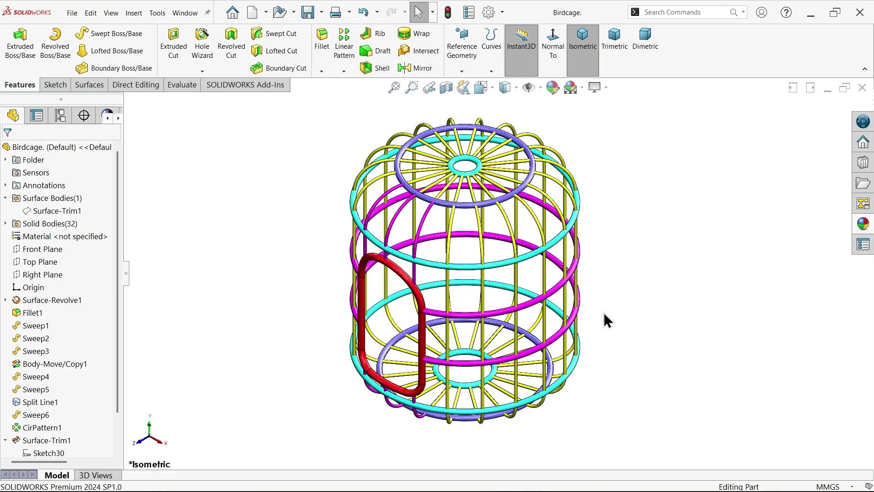
middle_drag(630, 291, 654, 273)
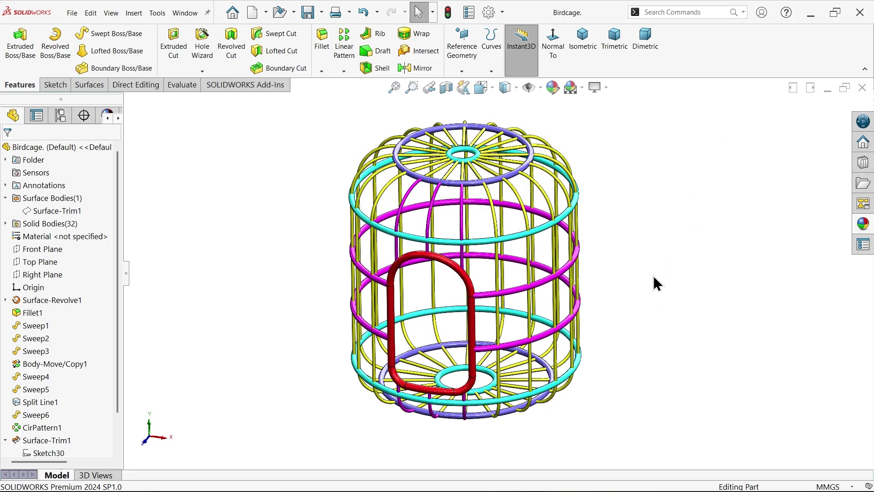